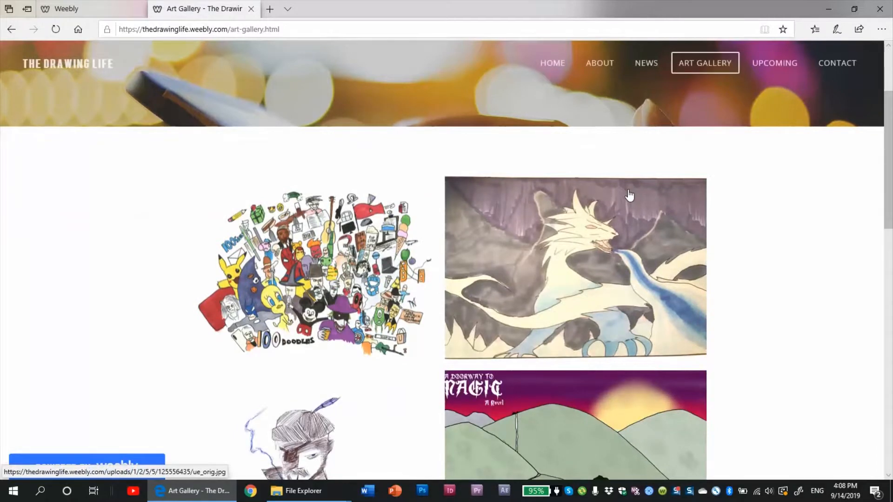
{"action": "scroll", "coordinate": [628, 194], "scroll_direction": "up", "scroll_amount": 3}
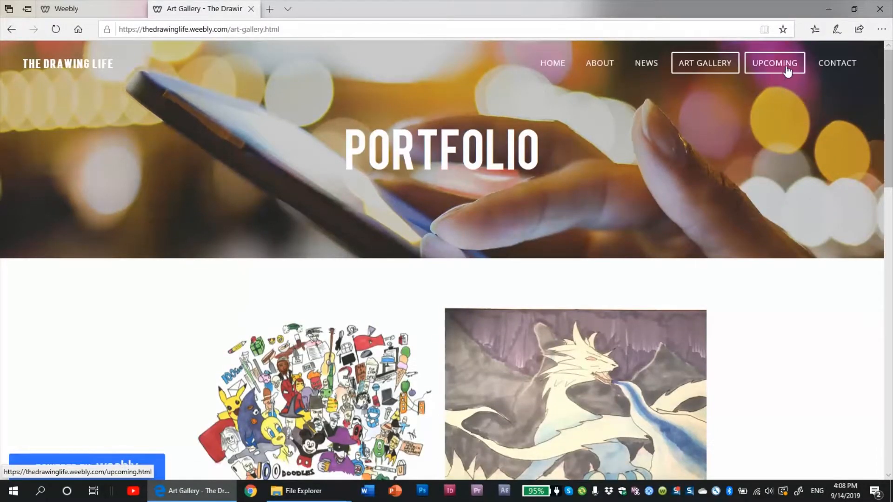
{"action": "left_click", "coordinate": [834, 67]}
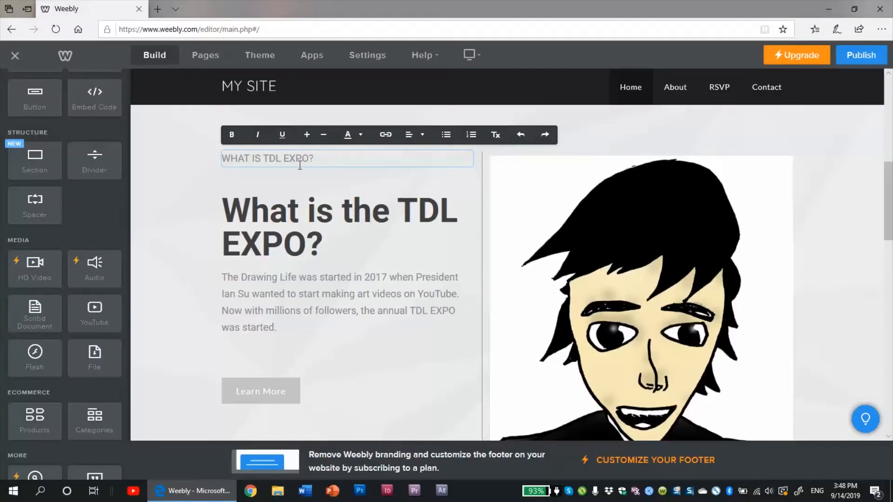
{"action": "left_click", "coordinate": [299, 189]}
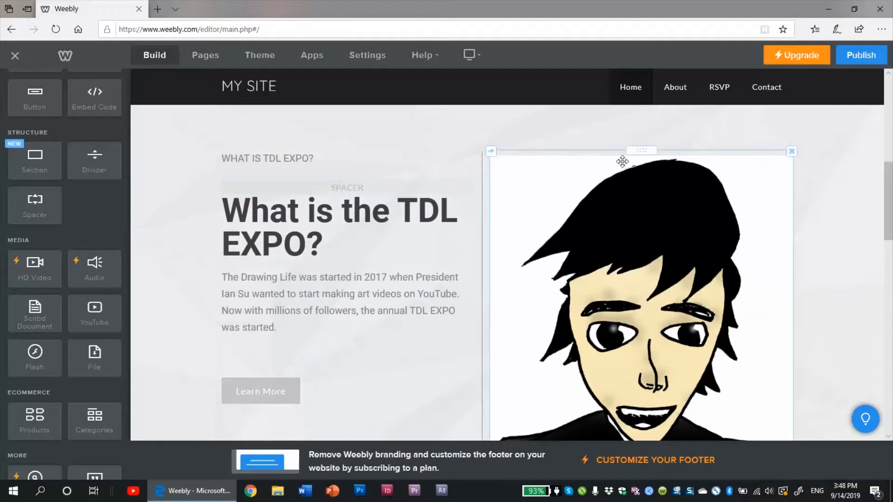
{"action": "scroll", "coordinate": [818, 243], "scroll_direction": "up", "scroll_amount": 1}
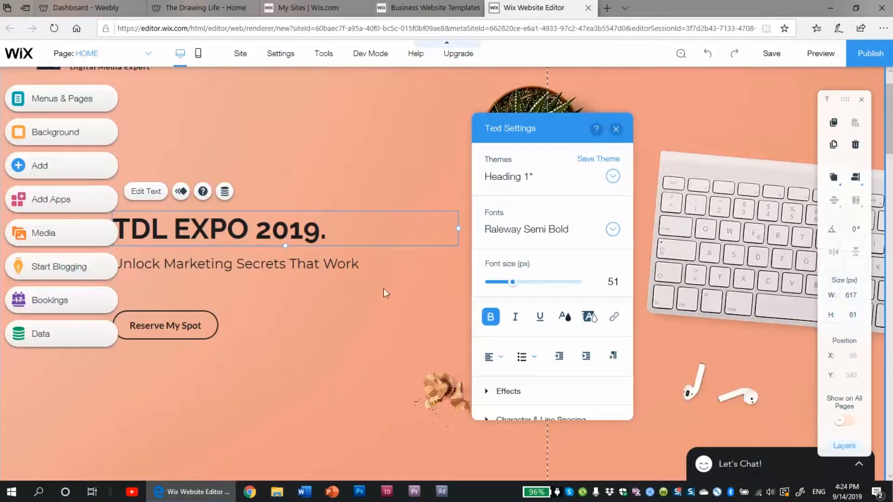
{"action": "double_click", "coordinate": [342, 233]}
{"action": "left_click_drag", "start_coordinate": [342, 232], "coordinate": [106, 239]}
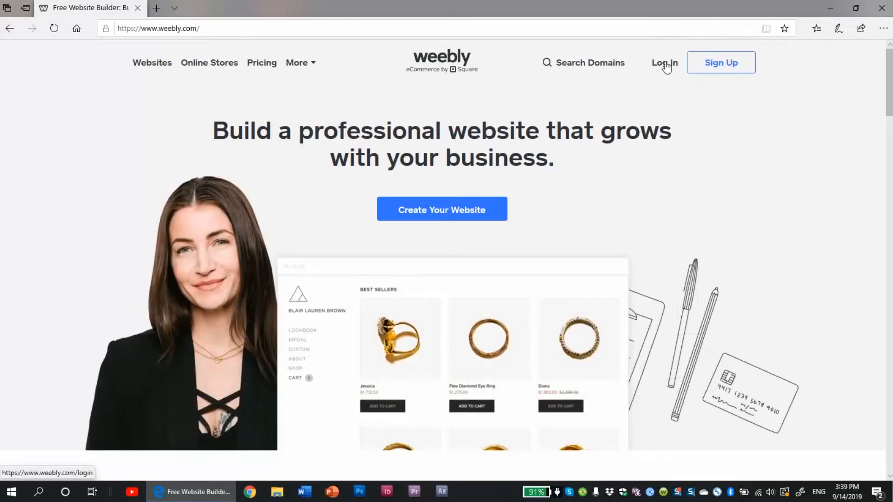
Step: Log in to the Weebly account using Google sign-in
{"action": "left_click", "coordinate": [662, 65]}
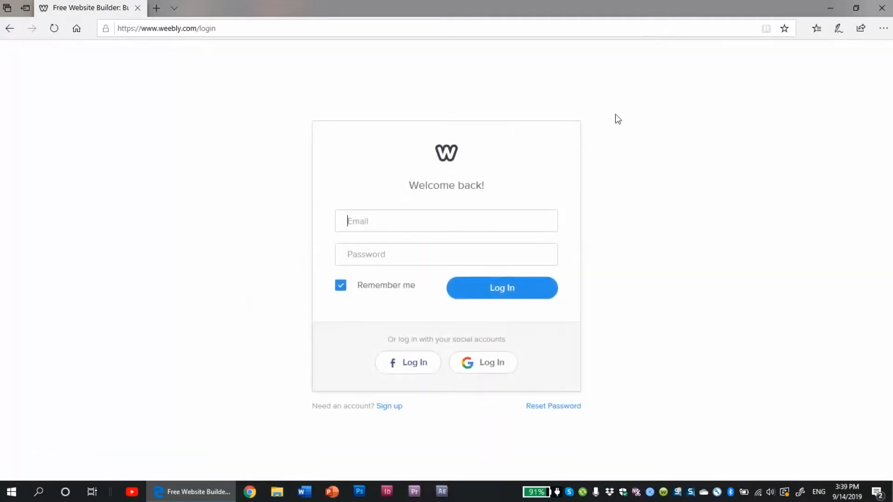
{"action": "left_click", "coordinate": [504, 368]}
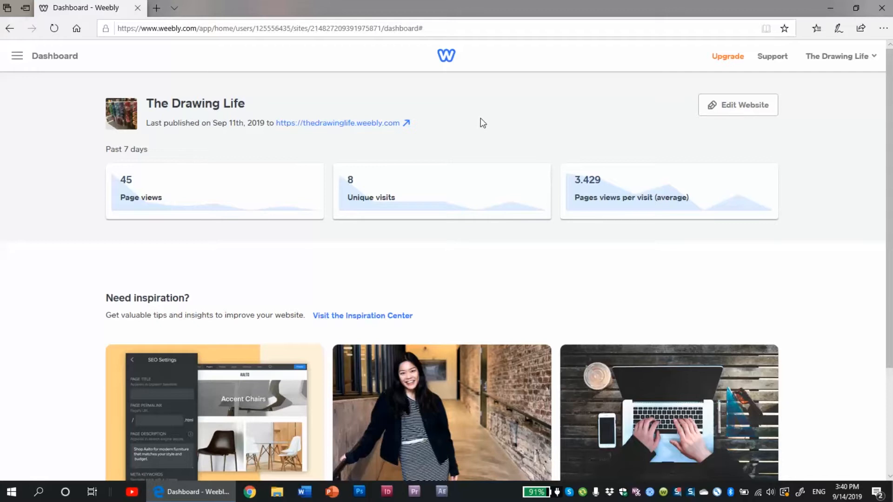
Step: Add a new site to the account and choose a plain website without an online store
{"action": "left_click", "coordinate": [828, 55]}
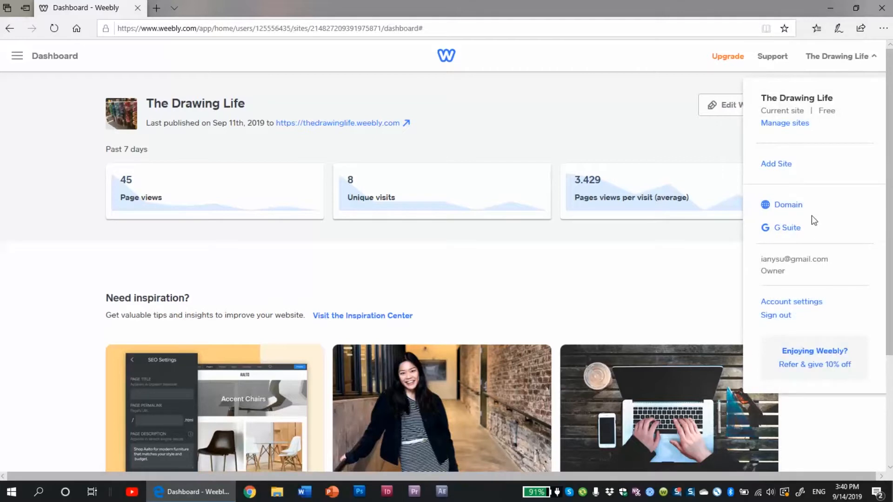
{"action": "left_click", "coordinate": [775, 163]}
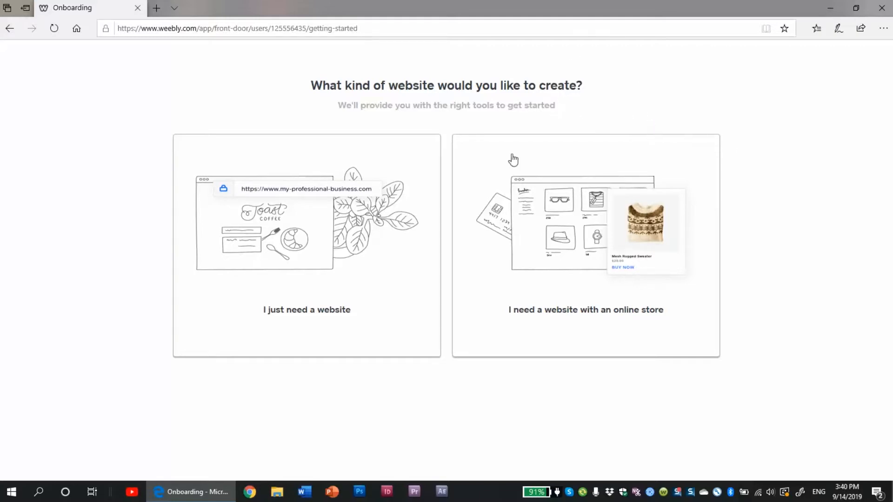
{"action": "left_click", "coordinate": [308, 216]}
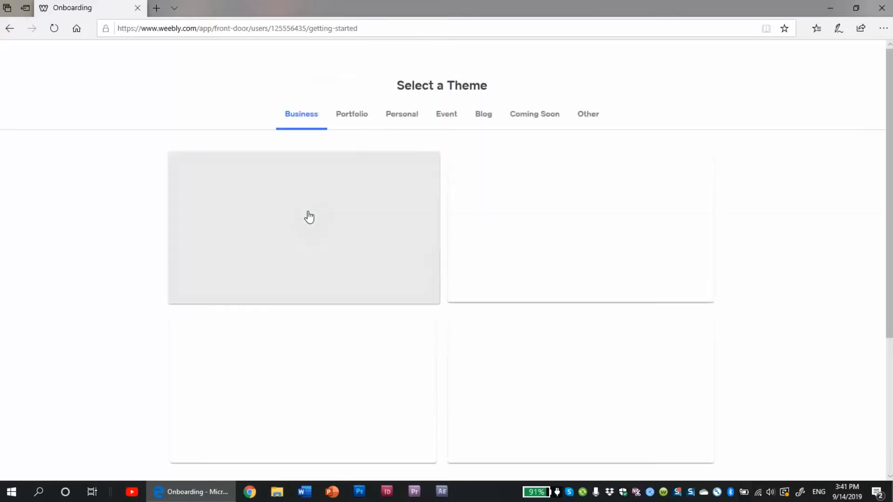
Step: Browse the available themes in the Business, Portfolio and Personal categories
{"action": "scroll", "coordinate": [308, 217], "scroll_direction": "down", "scroll_amount": 8}
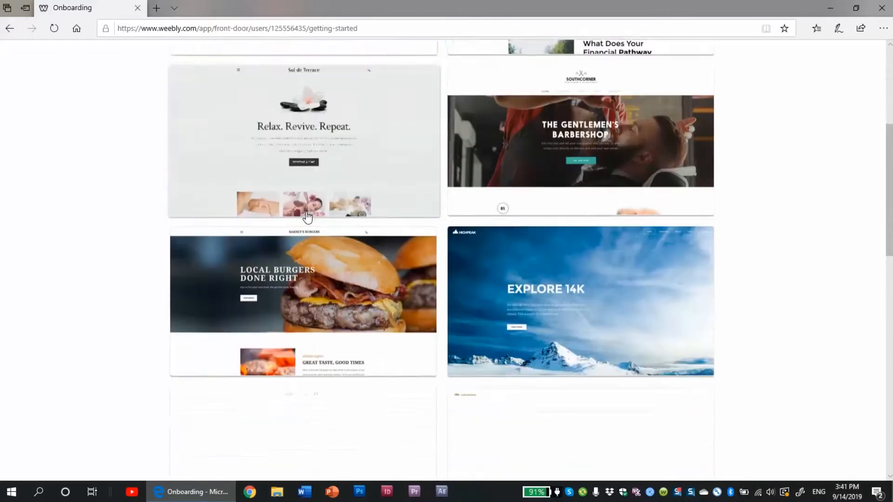
{"action": "scroll", "coordinate": [307, 216], "scroll_direction": "down", "scroll_amount": 4}
{"action": "scroll", "coordinate": [313, 213], "scroll_direction": "down", "scroll_amount": 7}
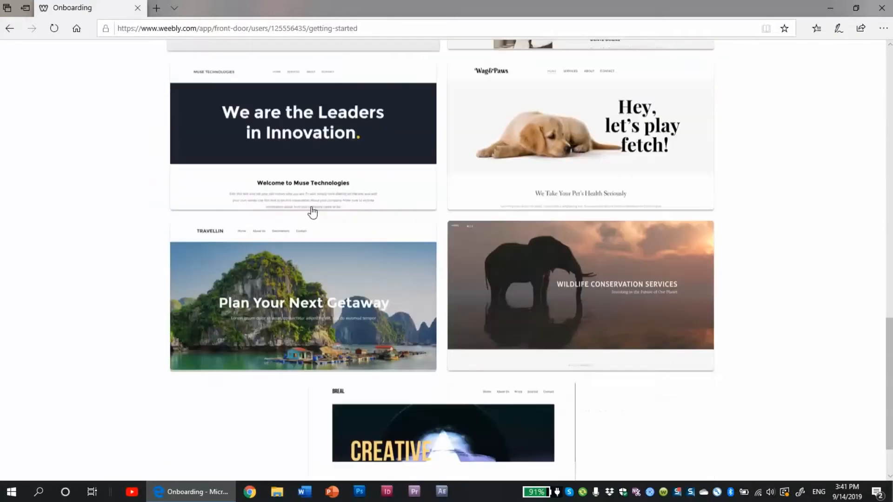
{"action": "scroll", "coordinate": [313, 210], "scroll_direction": "up", "scroll_amount": 20}
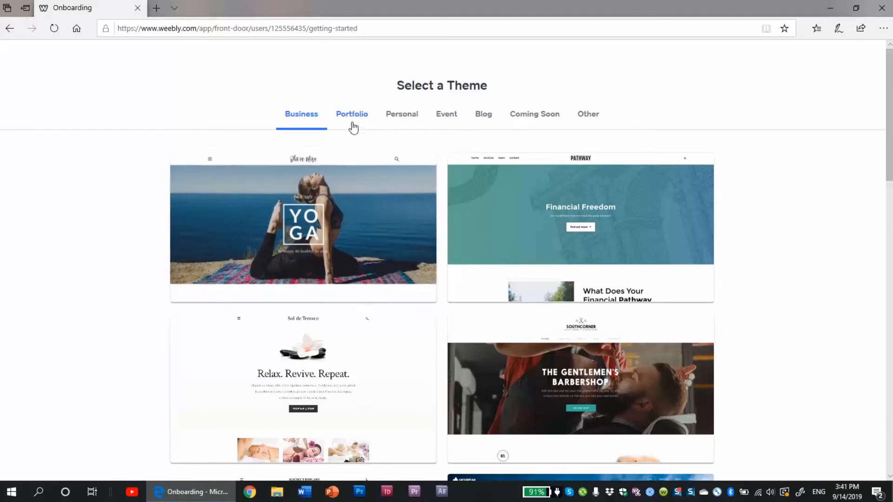
{"action": "scroll", "coordinate": [318, 138], "scroll_direction": "down", "scroll_amount": 15}
{"action": "scroll", "coordinate": [389, 282], "scroll_direction": "up", "scroll_amount": 15}
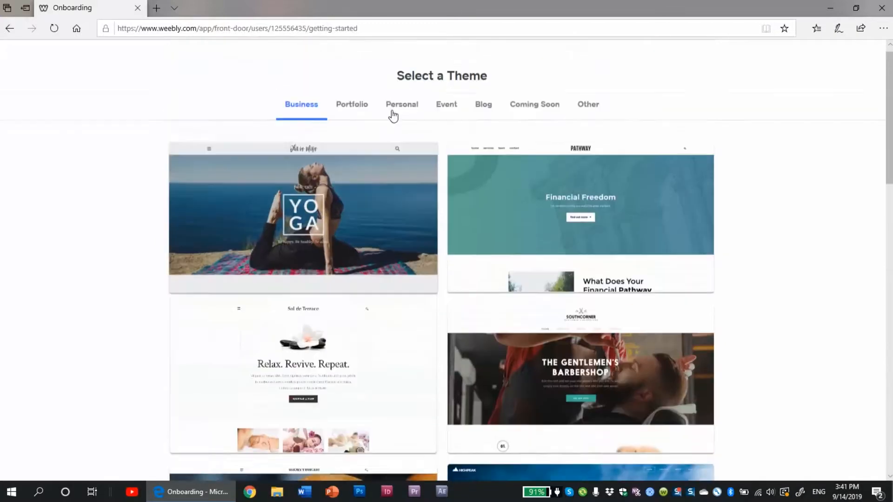
{"action": "left_click", "coordinate": [356, 126]}
{"action": "scroll", "coordinate": [383, 194], "scroll_direction": "down", "scroll_amount": 5}
{"action": "scroll", "coordinate": [379, 186], "scroll_direction": "up", "scroll_amount": 5}
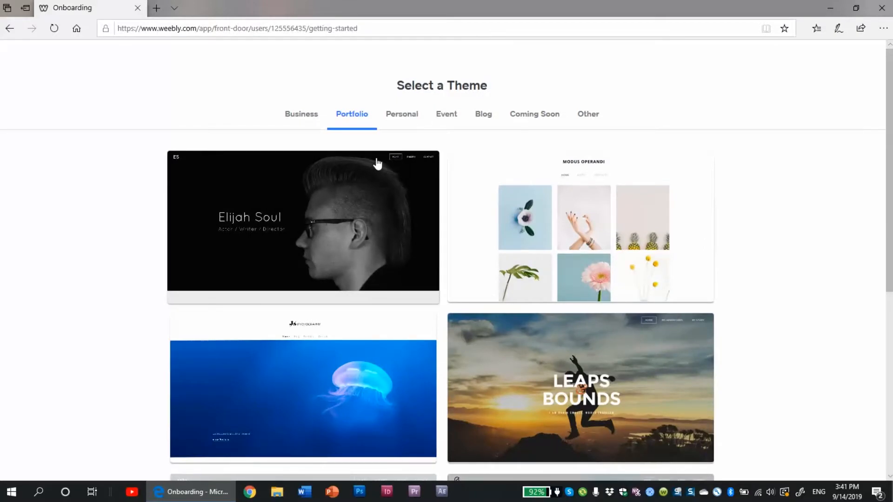
{"action": "scroll", "coordinate": [378, 161], "scroll_direction": "down", "scroll_amount": 5}
{"action": "scroll", "coordinate": [379, 160], "scroll_direction": "up", "scroll_amount": 4}
{"action": "scroll", "coordinate": [379, 159], "scroll_direction": "up", "scroll_amount": 1}
{"action": "scroll", "coordinate": [379, 160], "scroll_direction": "down", "scroll_amount": 3}
{"action": "scroll", "coordinate": [378, 160], "scroll_direction": "up", "scroll_amount": 3}
{"action": "left_click", "coordinate": [409, 121]}
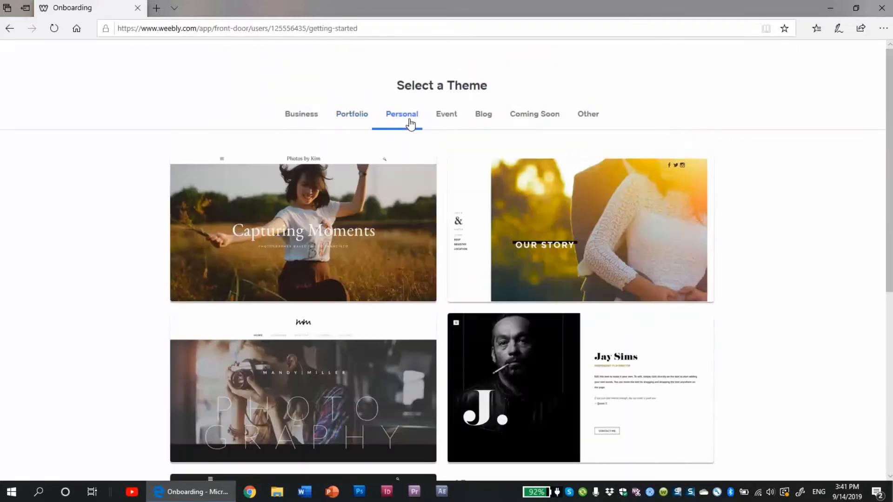
Step: Choose the 2017 Annual Vue Conference theme from the Event category and start editing it
{"action": "left_click", "coordinate": [437, 120]}
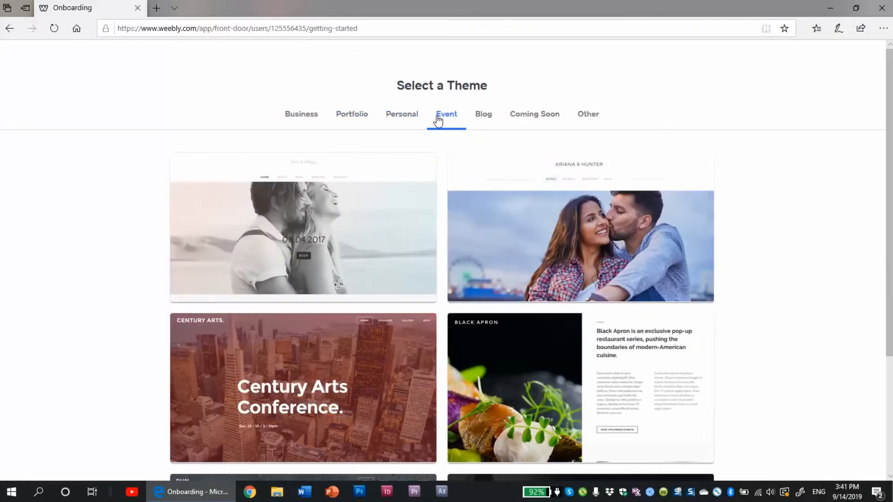
{"action": "scroll", "coordinate": [564, 361], "scroll_direction": "down", "scroll_amount": 3}
{"action": "left_click", "coordinate": [564, 360]}
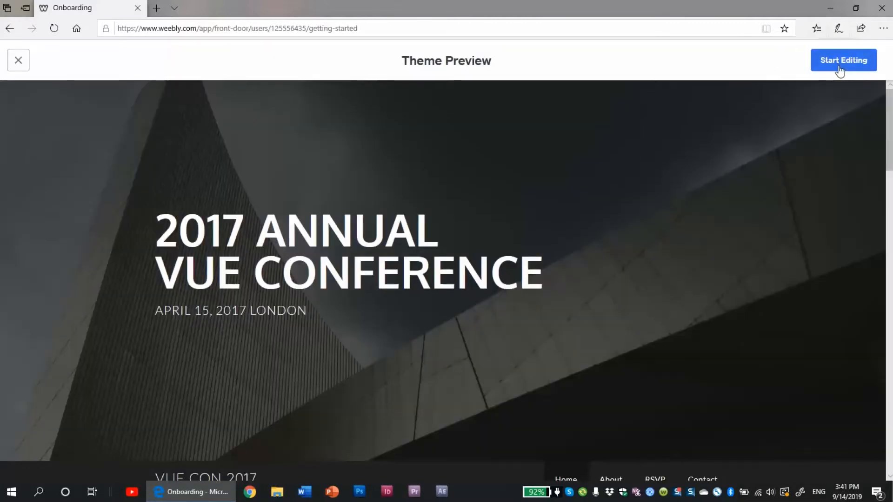
{"action": "left_click", "coordinate": [839, 69]}
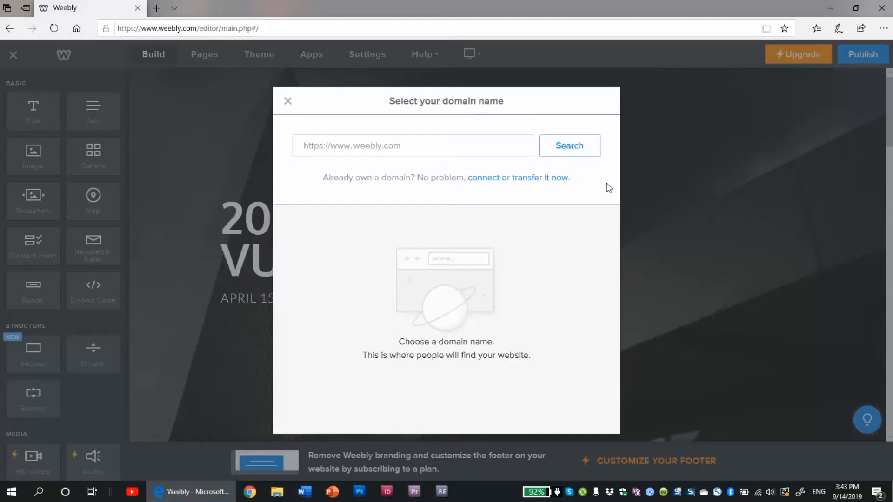
Step: Search for the domain name tdlexpo and set up the free subdomain tdlexpo.weebly.com for the site
{"action": "left_click", "coordinate": [353, 146]}
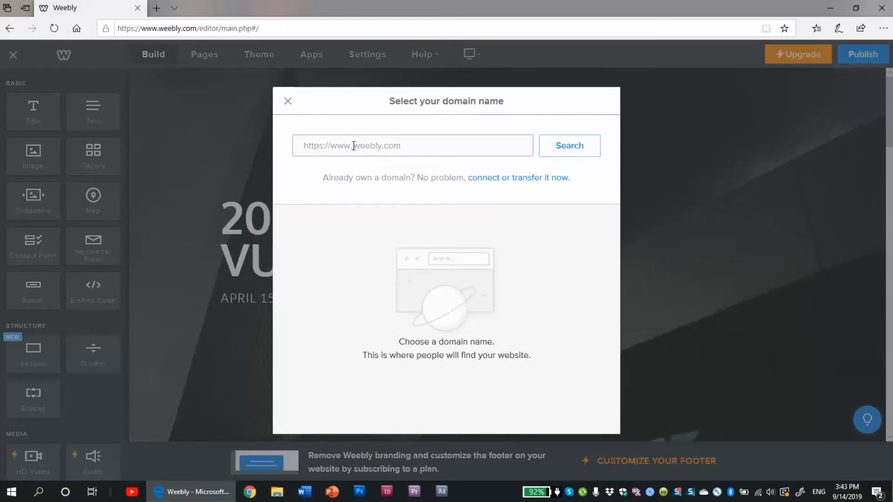
{"action": "type", "text": "tdlexpo"}
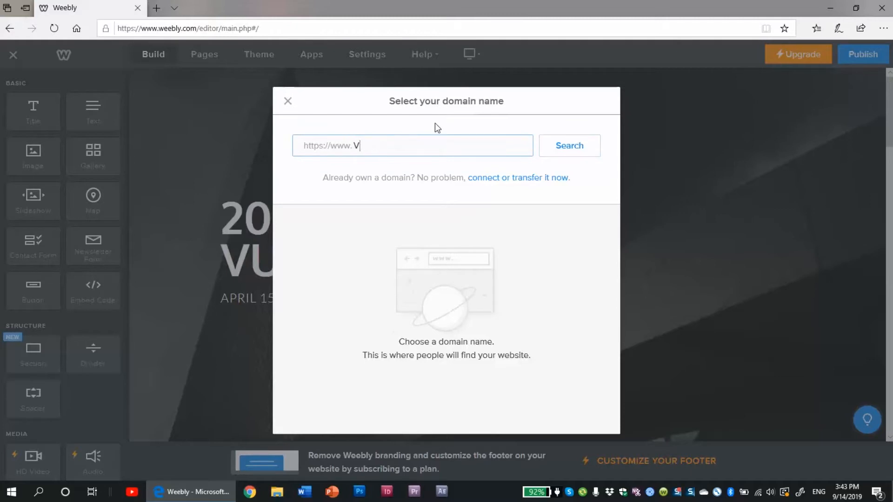
{"action": "left_click", "coordinate": [564, 154]}
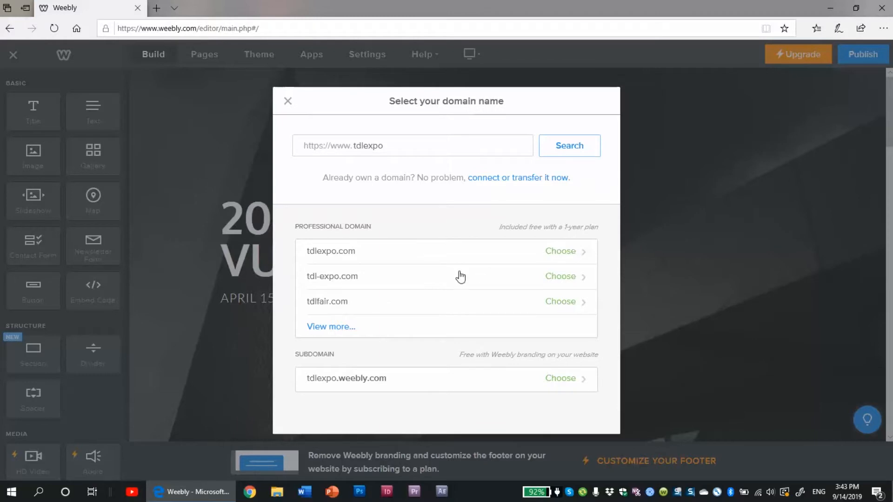
{"action": "left_click", "coordinate": [376, 380]}
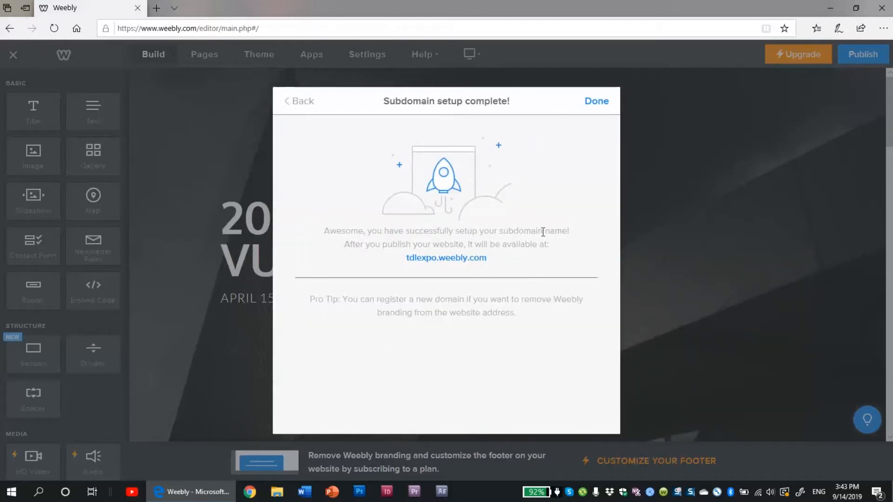
{"action": "left_click", "coordinate": [598, 107]}
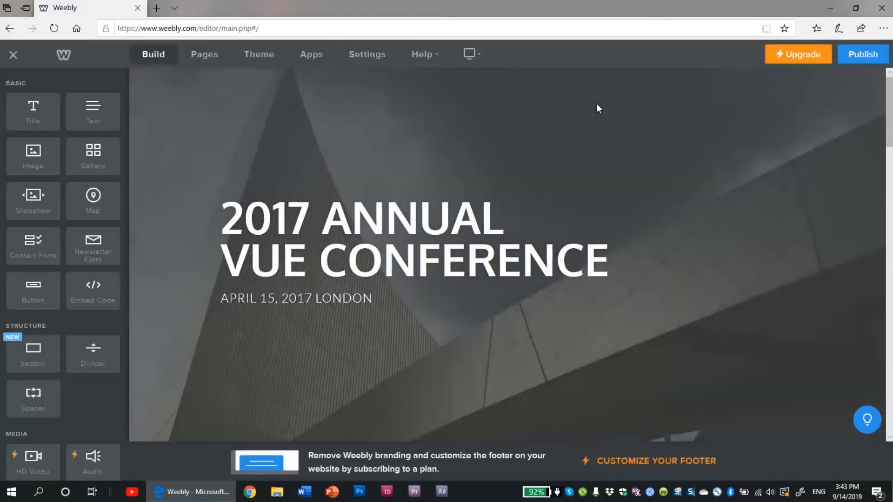
Step: Look through the home page template from the header banner down to the lower content sections
{"action": "scroll", "coordinate": [551, 153], "scroll_direction": "down", "scroll_amount": 5}
{"action": "scroll", "coordinate": [551, 153], "scroll_direction": "up", "scroll_amount": 5}
{"action": "scroll", "coordinate": [551, 146], "scroll_direction": "down", "scroll_amount": 4}
{"action": "scroll", "coordinate": [551, 146], "scroll_direction": "up", "scroll_amount": 4}
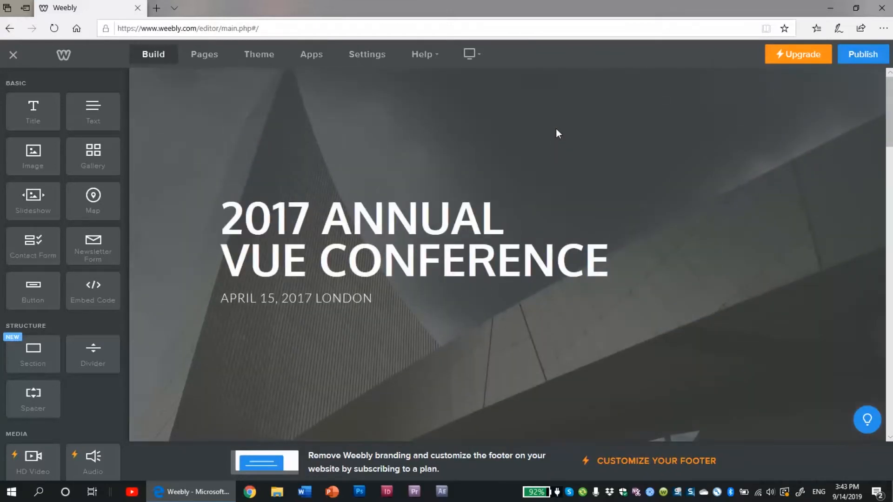
{"action": "scroll", "coordinate": [558, 133], "scroll_direction": "down", "scroll_amount": 1}
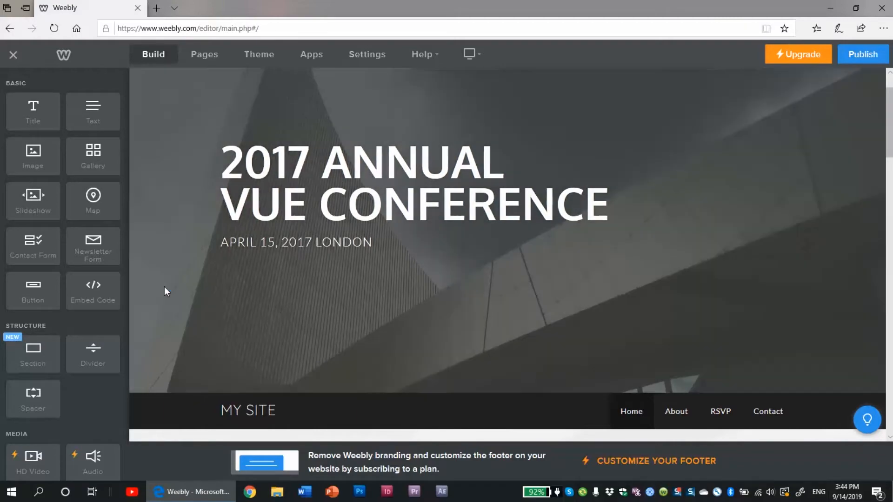
{"action": "scroll", "coordinate": [440, 288], "scroll_direction": "down", "scroll_amount": 15}
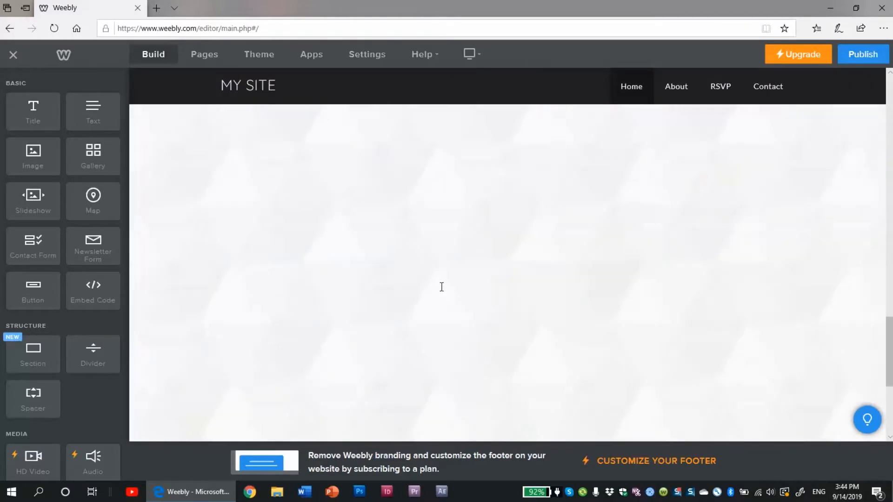
{"action": "scroll", "coordinate": [442, 287], "scroll_direction": "up", "scroll_amount": 10}
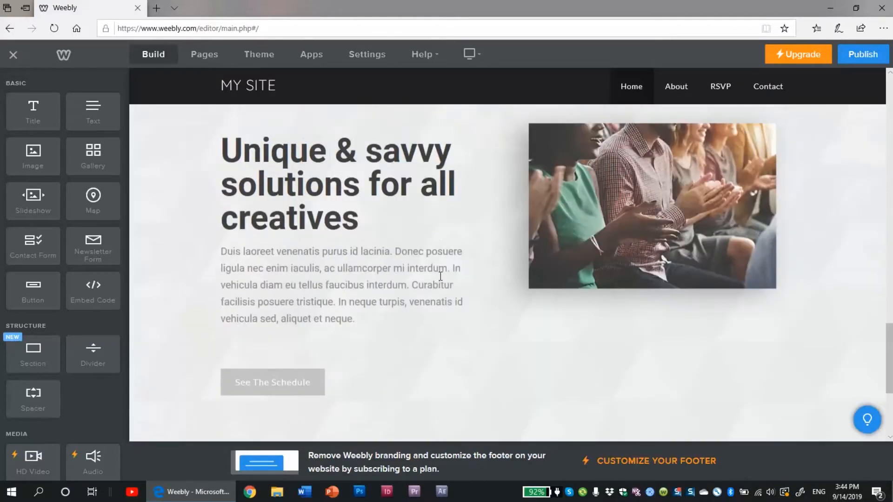
{"action": "scroll", "coordinate": [441, 278], "scroll_direction": "up", "scroll_amount": 8}
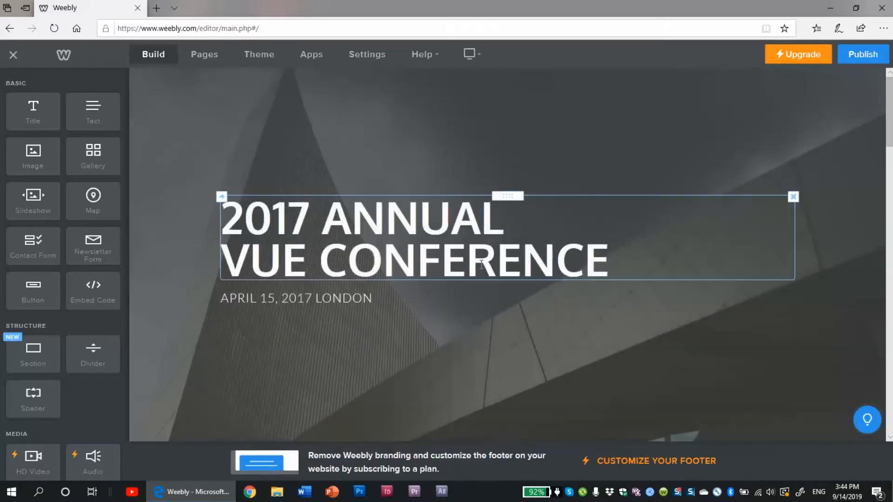
Step: Replace the banner's main title with "THE DRAWING LIFE EXPO 2019"
{"action": "left_click", "coordinate": [654, 252]}
{"action": "triple_click", "coordinate": [634, 257]}
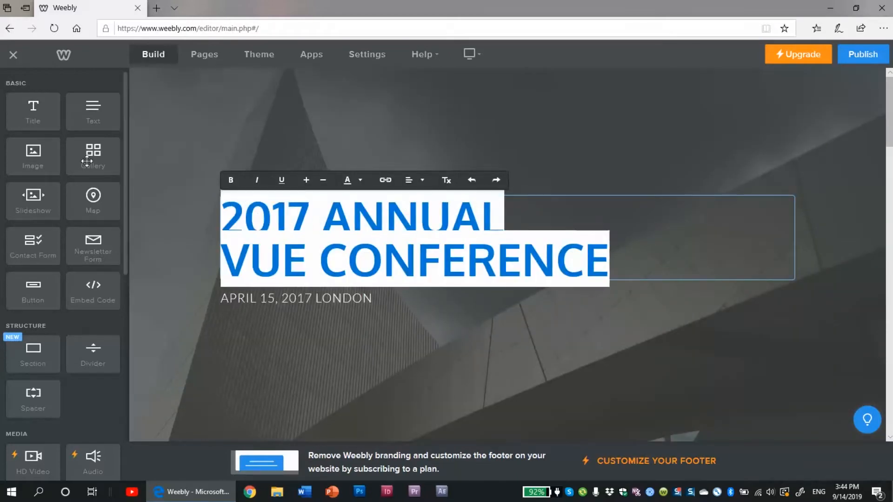
{"action": "type", "text": "THE DRAWING LIFE EXPO 2019"}
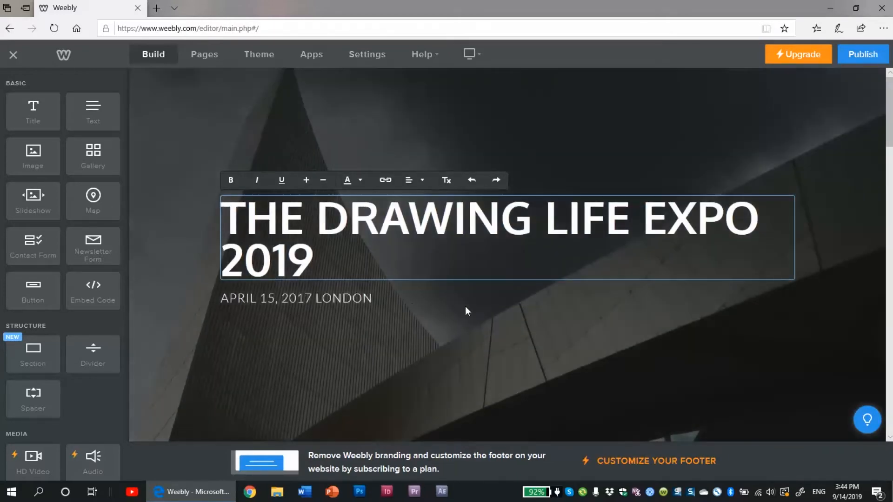
{"action": "left_click", "coordinate": [465, 307]}
Step: Replace the date and location line under the banner title with "November 11, 2025 | NEW YORK"
{"action": "left_click", "coordinate": [388, 298]}
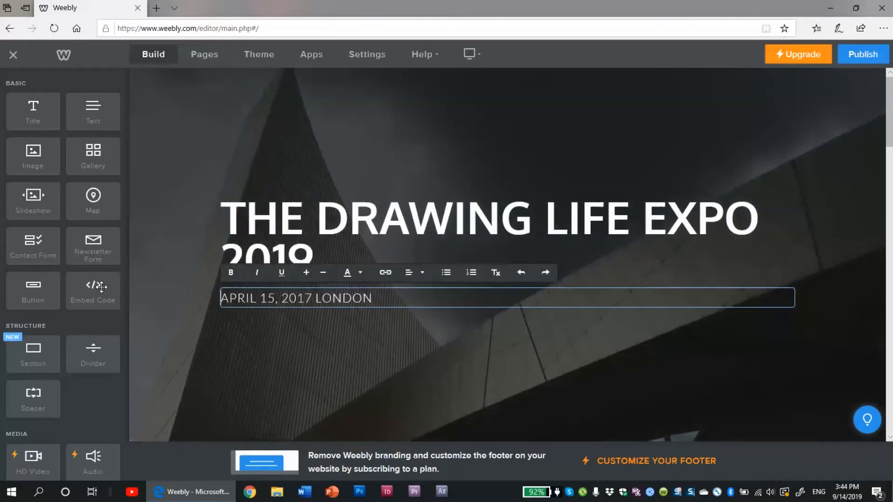
{"action": "left_click_drag", "start_coordinate": [387, 298], "coordinate": [224, 312]}
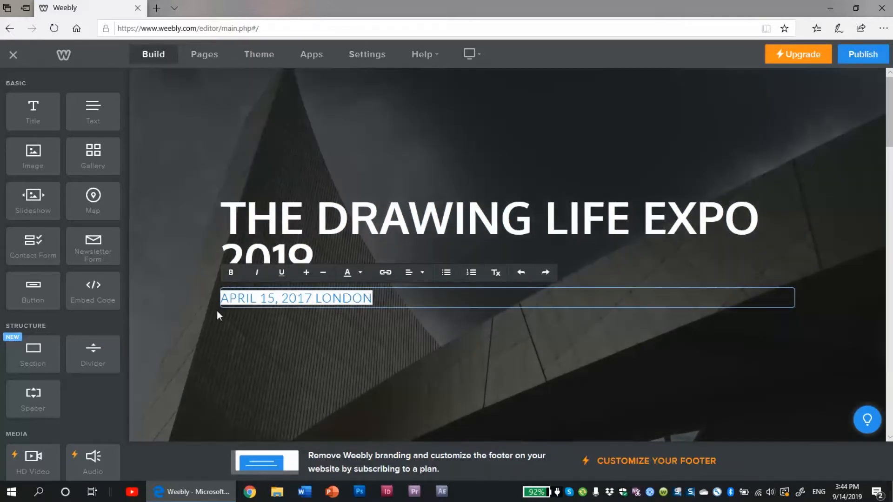
{"action": "key", "text": "BackSpace"}
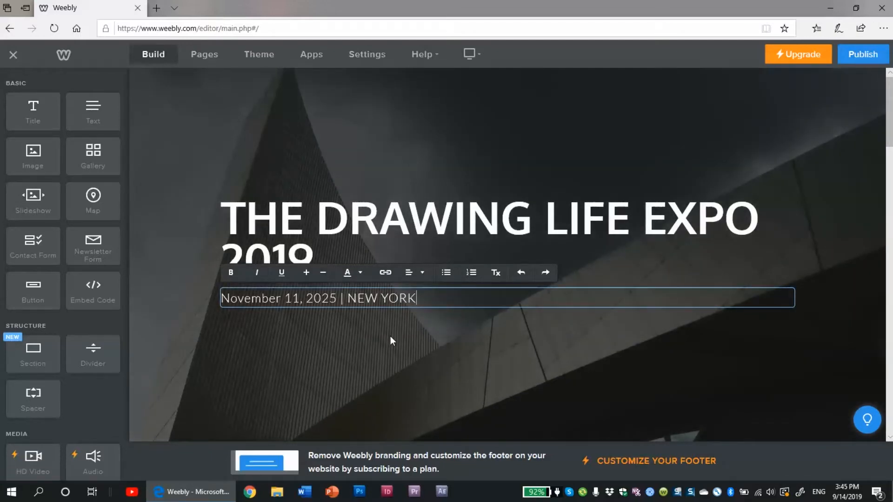
{"action": "left_click", "coordinate": [388, 334]}
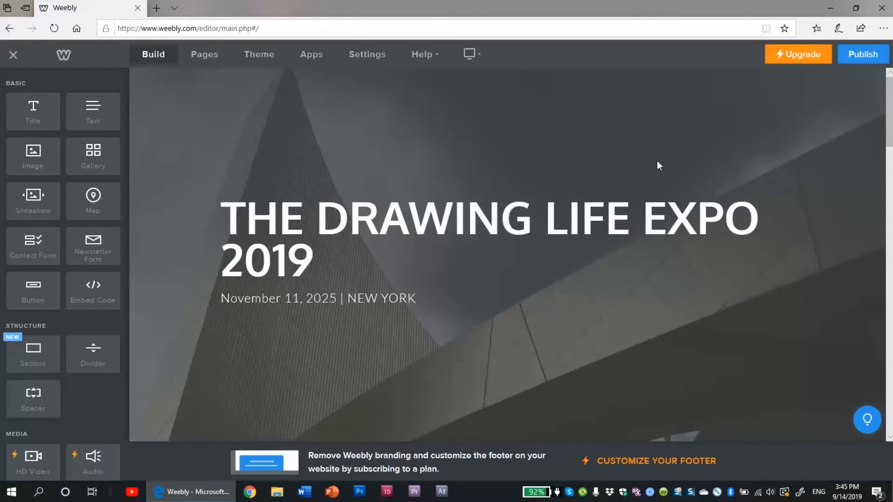
Step: Rewrite the introduction with the heading "What is the TDL EXPO?" and a paragraph about The Drawing Life's 2017 start and its annual TDL EXPO
{"action": "scroll", "coordinate": [658, 160], "scroll_direction": "down", "scroll_amount": 8}
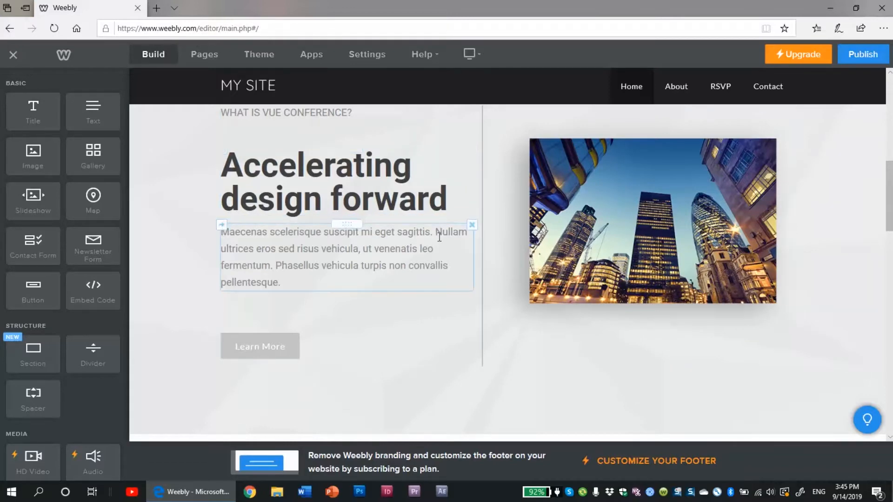
{"action": "scroll", "coordinate": [481, 284], "scroll_direction": "down", "scroll_amount": 15}
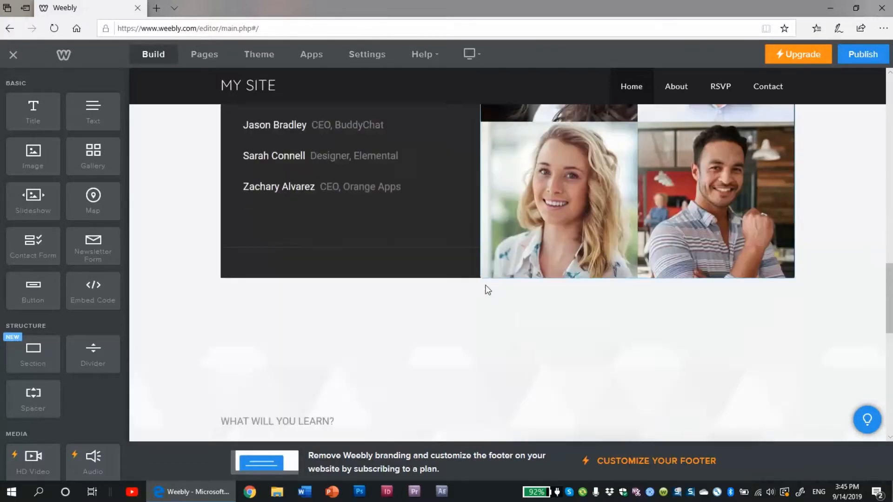
{"action": "scroll", "coordinate": [489, 288], "scroll_direction": "up", "scroll_amount": 10}
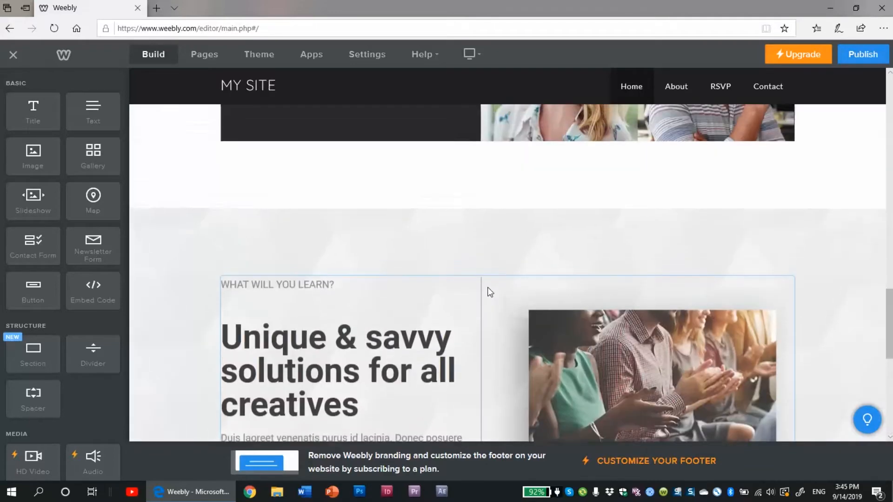
{"action": "scroll", "coordinate": [487, 287], "scroll_direction": "up", "scroll_amount": 5}
{"action": "scroll", "coordinate": [488, 287], "scroll_direction": "down", "scroll_amount": 3}
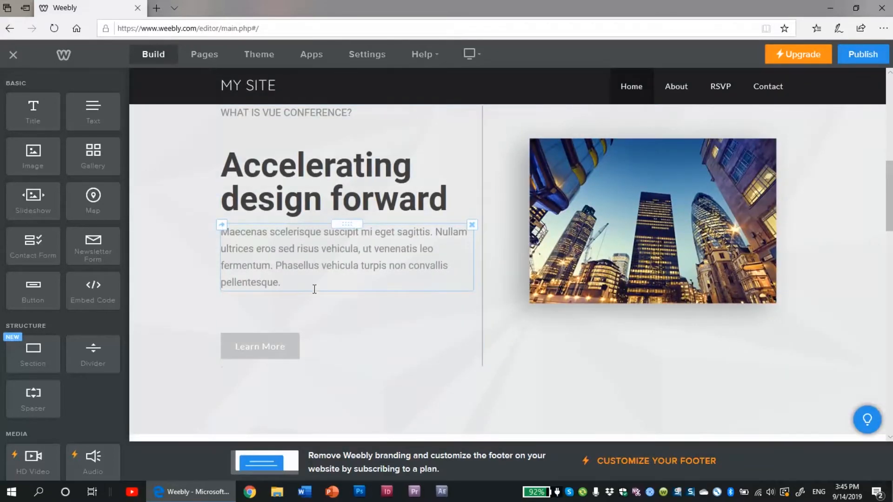
{"action": "left_click", "coordinate": [299, 282]}
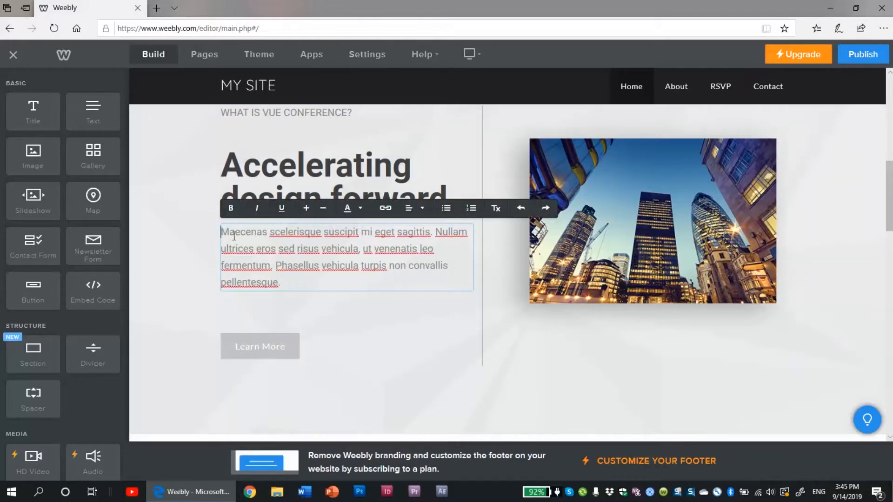
{"action": "left_click_drag", "start_coordinate": [222, 234], "coordinate": [300, 288]}
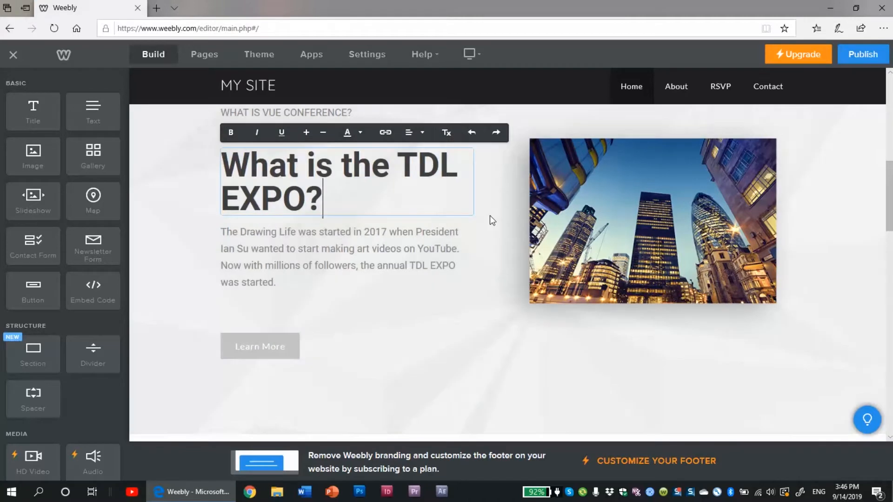
Step: Replace the city skyline photo beside the introduction with the Avatar2Head image uploaded from the computer
{"action": "left_click", "coordinate": [641, 232]}
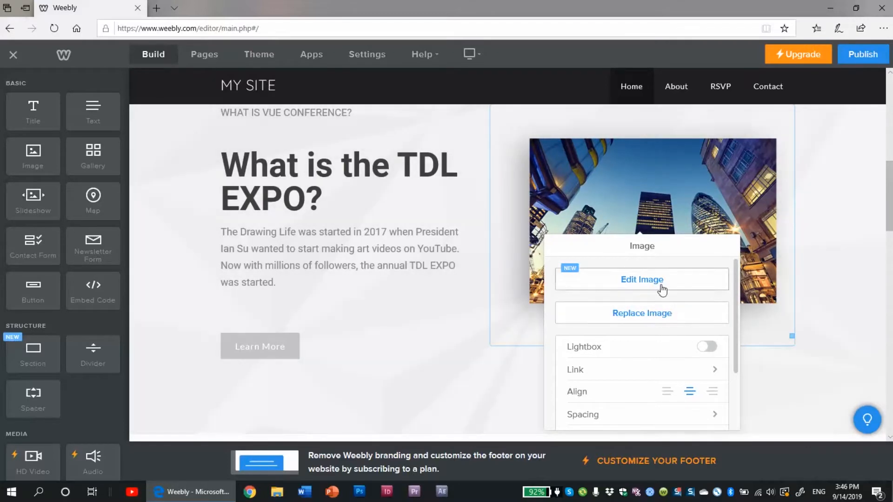
{"action": "left_click", "coordinate": [657, 321]}
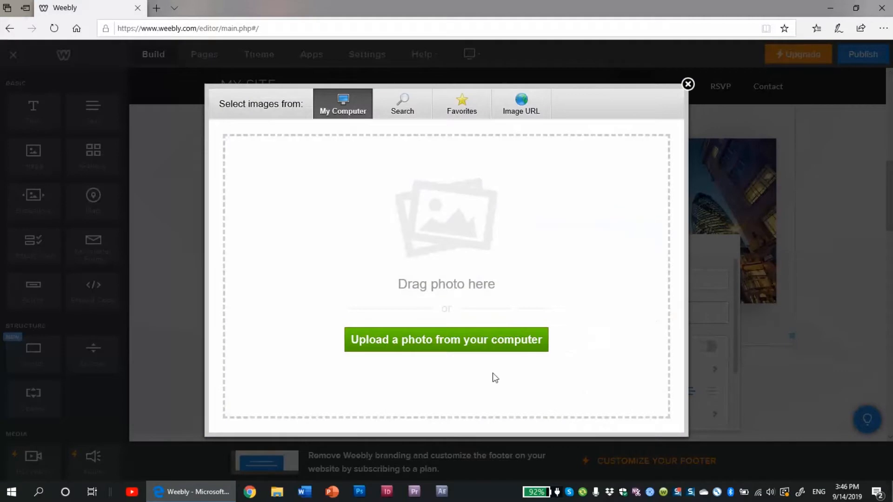
{"action": "left_click", "coordinate": [434, 347]}
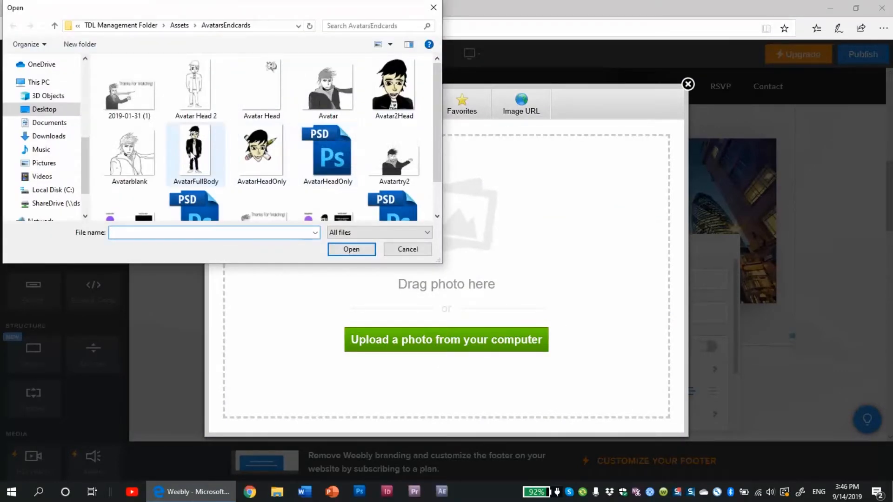
{"action": "scroll", "coordinate": [265, 144], "scroll_direction": "down", "scroll_amount": 1}
{"action": "scroll", "coordinate": [213, 119], "scroll_direction": "up", "scroll_amount": 1}
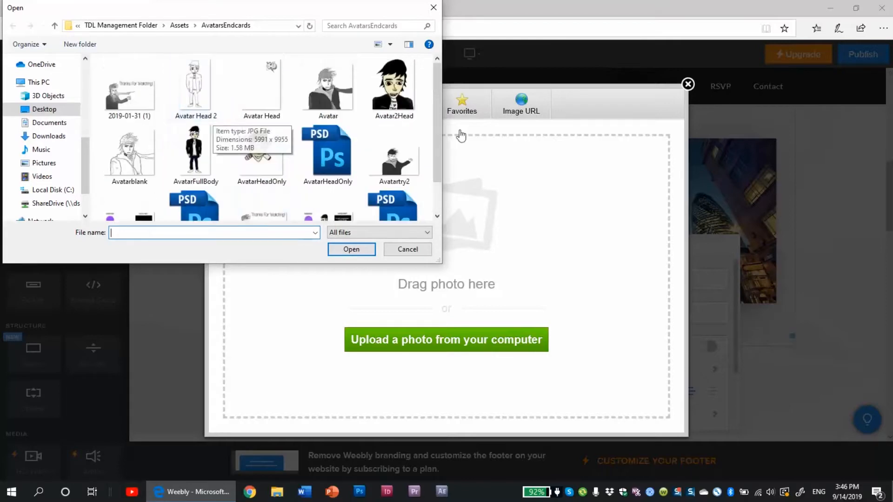
{"action": "left_click", "coordinate": [412, 110]}
{"action": "double_click", "coordinate": [412, 111]}
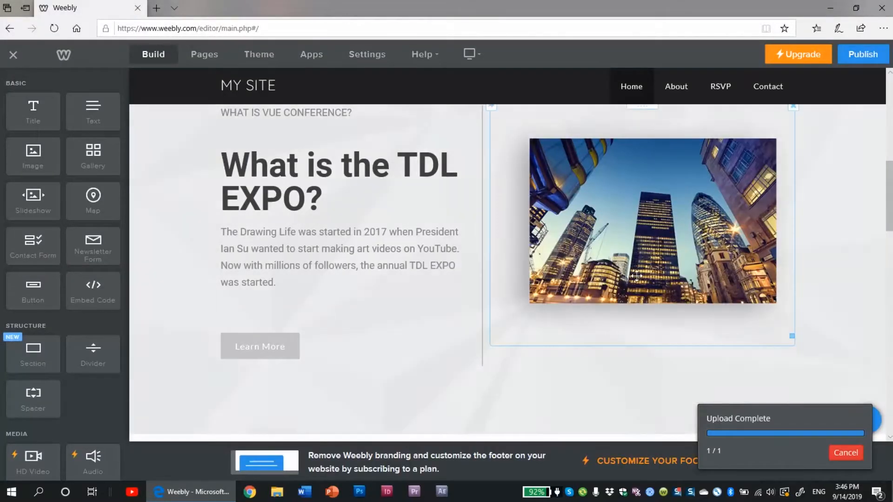
Step: Look over the introduction section to check how the new avatar image fits beside the text
{"action": "scroll", "coordinate": [660, 272], "scroll_direction": "down", "scroll_amount": 2}
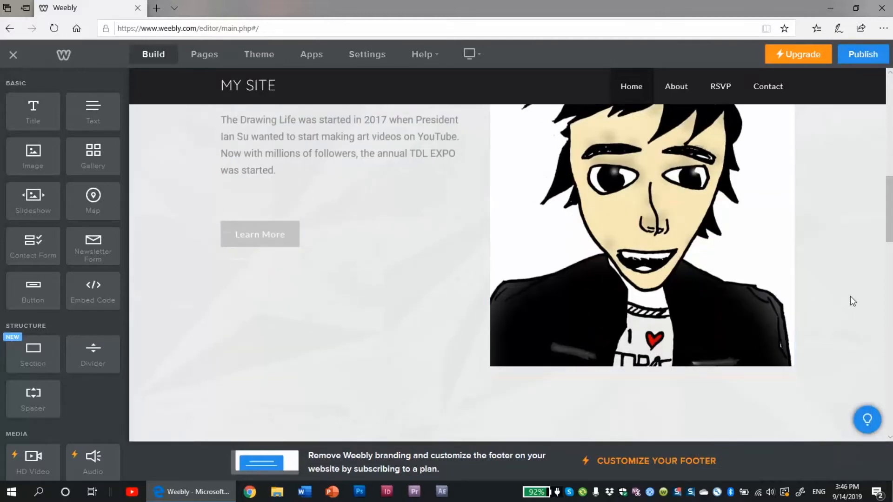
{"action": "scroll", "coordinate": [850, 297], "scroll_direction": "up", "scroll_amount": 6}
{"action": "scroll", "coordinate": [850, 297], "scroll_direction": "down", "scroll_amount": 5}
{"action": "scroll", "coordinate": [850, 297], "scroll_direction": "down", "scroll_amount": 3}
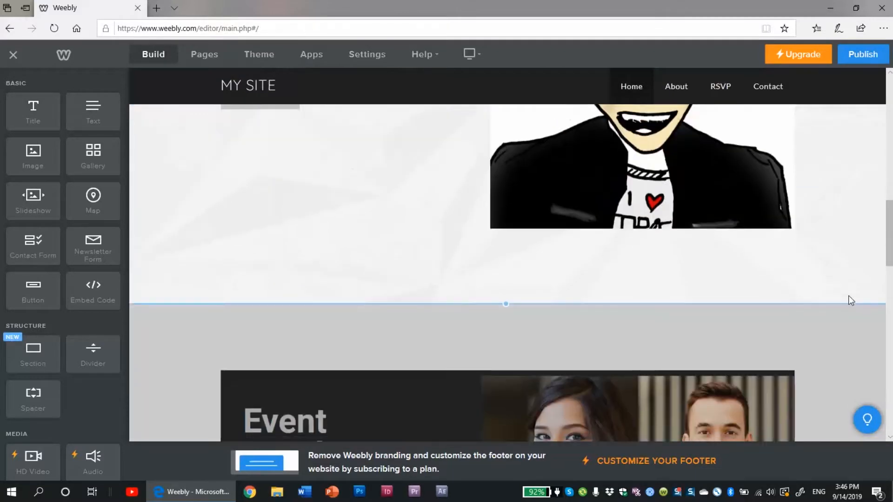
{"action": "scroll", "coordinate": [848, 295], "scroll_direction": "up", "scroll_amount": 5}
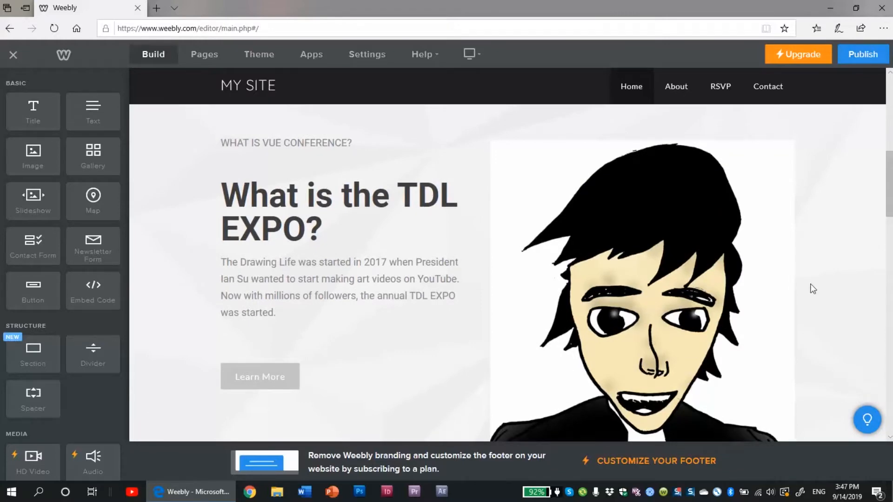
{"action": "scroll", "coordinate": [774, 225], "scroll_direction": "down", "scroll_amount": 5}
{"action": "scroll", "coordinate": [774, 225], "scroll_direction": "up", "scroll_amount": 6}
{"action": "scroll", "coordinate": [774, 225], "scroll_direction": "down", "scroll_amount": 3}
{"action": "scroll", "coordinate": [774, 225], "scroll_direction": "up", "scroll_amount": 3}
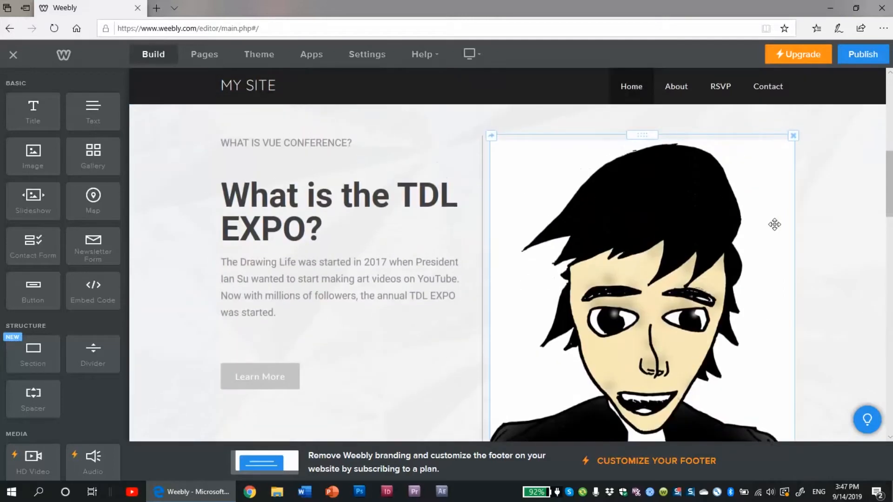
Step: Examine the Event speakers section's photo gallery settings and browse the page elements available to add
{"action": "scroll", "coordinate": [775, 233], "scroll_direction": "down", "scroll_amount": 9}
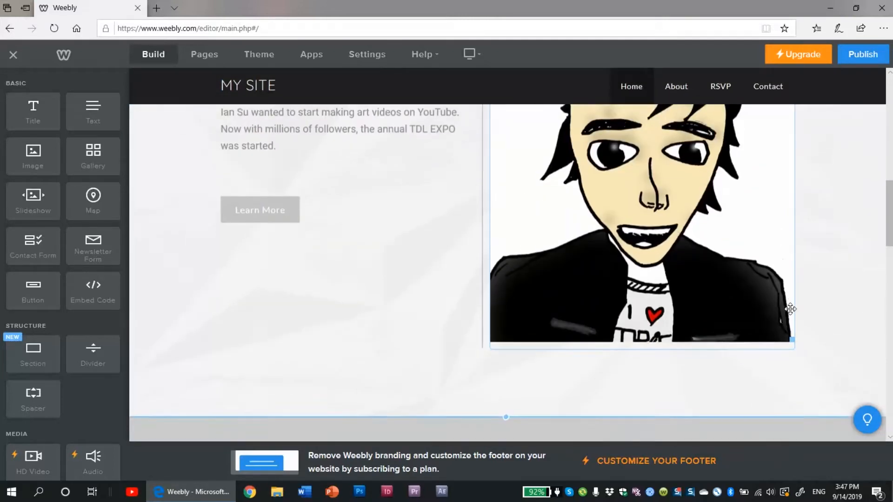
{"action": "scroll", "coordinate": [790, 305], "scroll_direction": "down", "scroll_amount": 1}
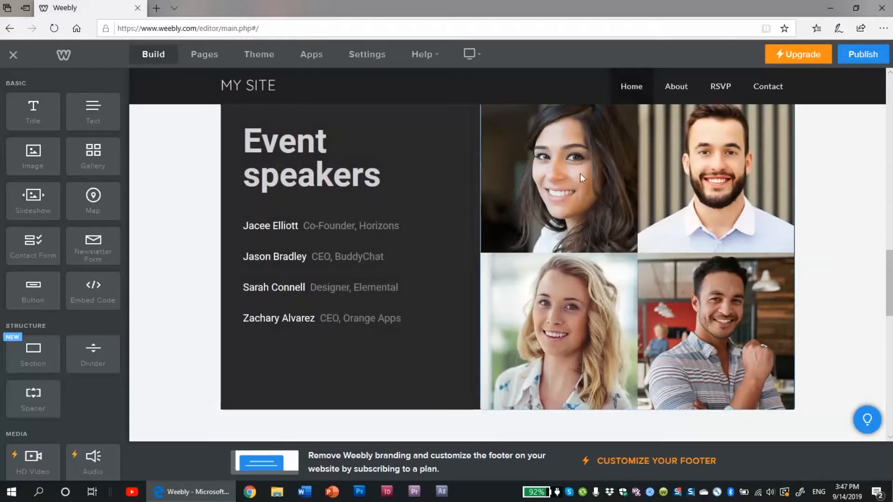
{"action": "left_click", "coordinate": [580, 172]}
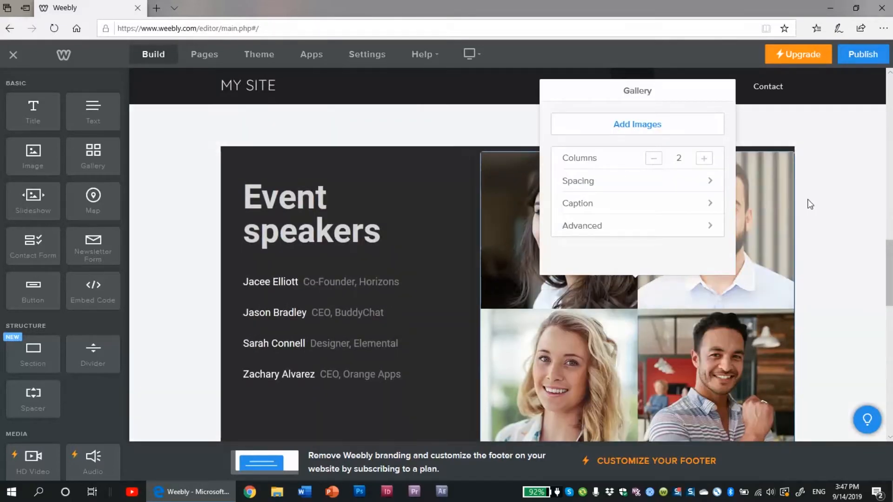
{"action": "left_click", "coordinate": [809, 204]}
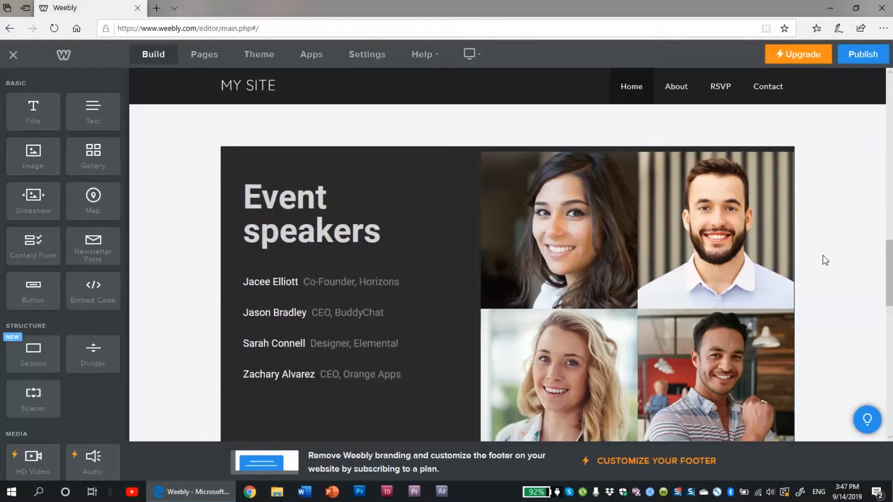
{"action": "scroll", "coordinate": [64, 338], "scroll_direction": "down", "scroll_amount": 7}
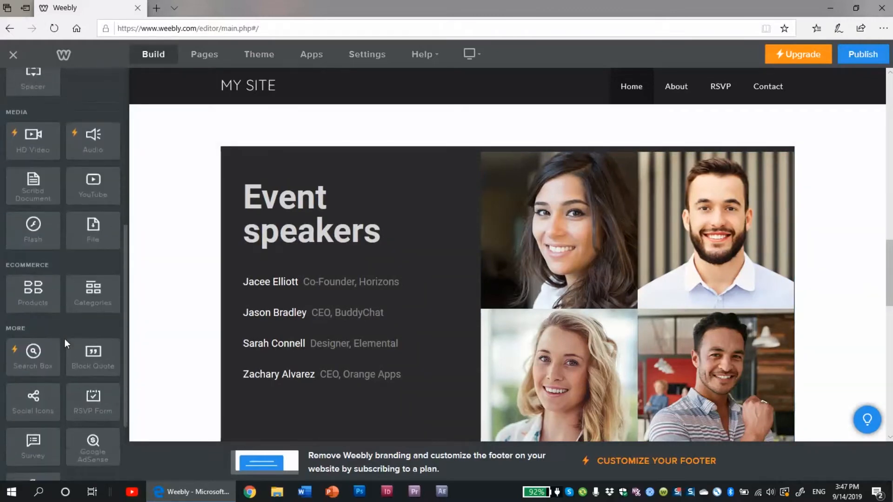
{"action": "scroll", "coordinate": [64, 338], "scroll_direction": "down", "scroll_amount": 3}
{"action": "scroll", "coordinate": [65, 335], "scroll_direction": "up", "scroll_amount": 8}
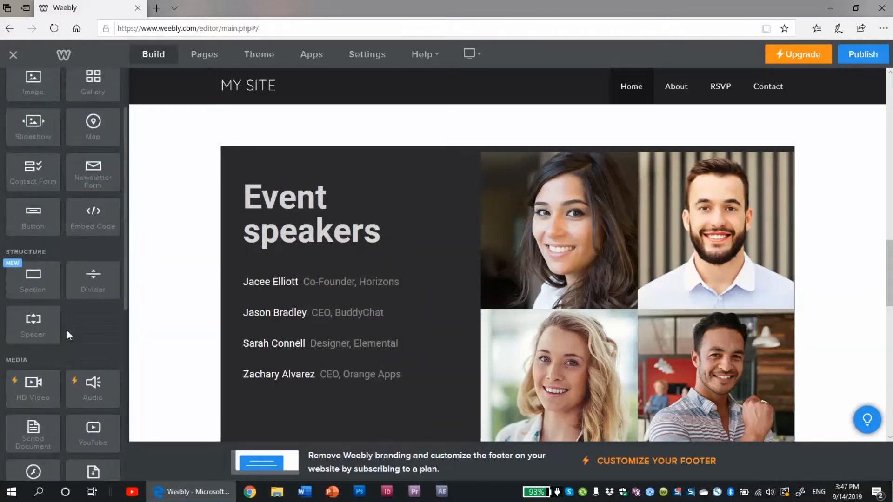
{"action": "scroll", "coordinate": [67, 331], "scroll_direction": "up", "scroll_amount": 2}
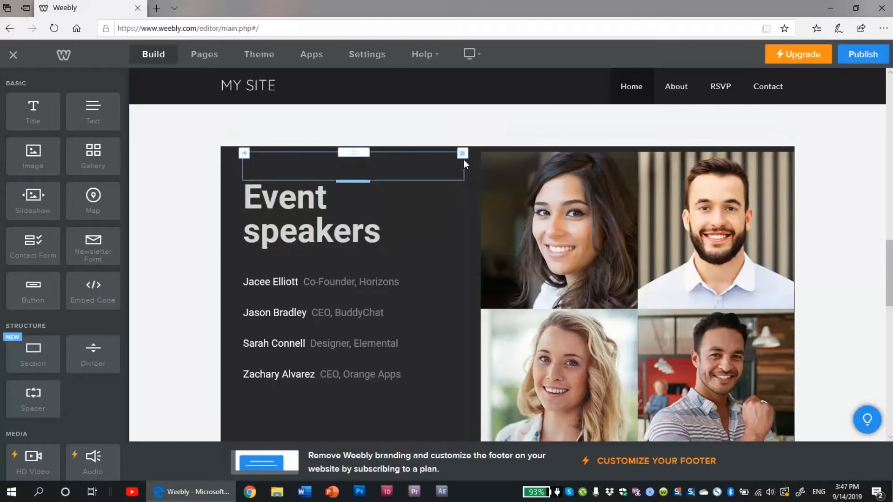
Step: Delete the empty spacer above the Event speakers heading and the whole Event speakers section
{"action": "left_click", "coordinate": [462, 154]}
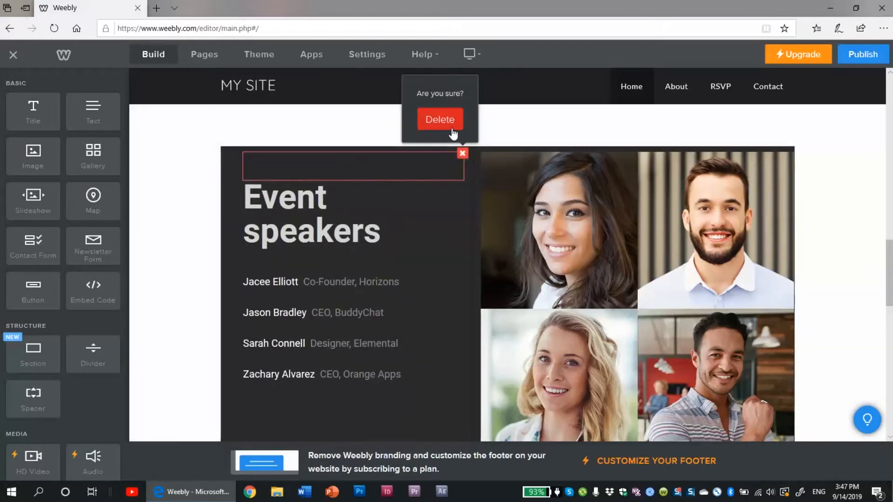
{"action": "left_click", "coordinate": [452, 121]}
{"action": "scroll", "coordinate": [851, 181], "scroll_direction": "up", "scroll_amount": 2}
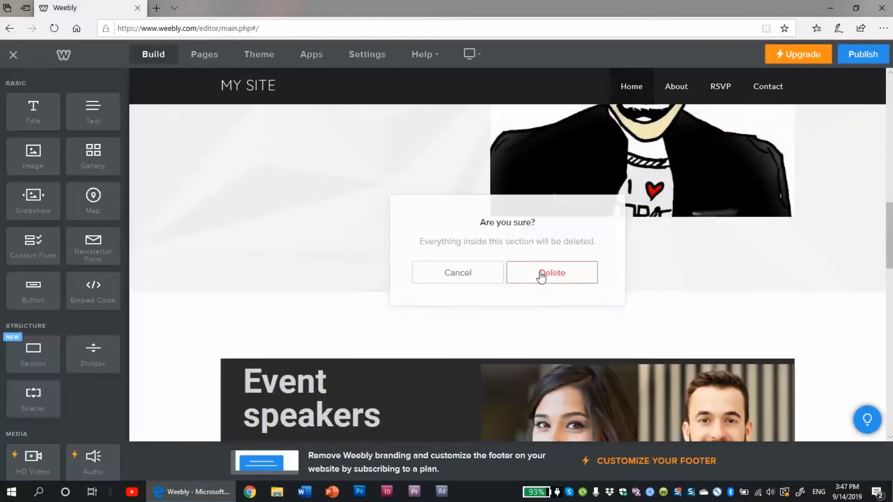
{"action": "left_click", "coordinate": [539, 273]}
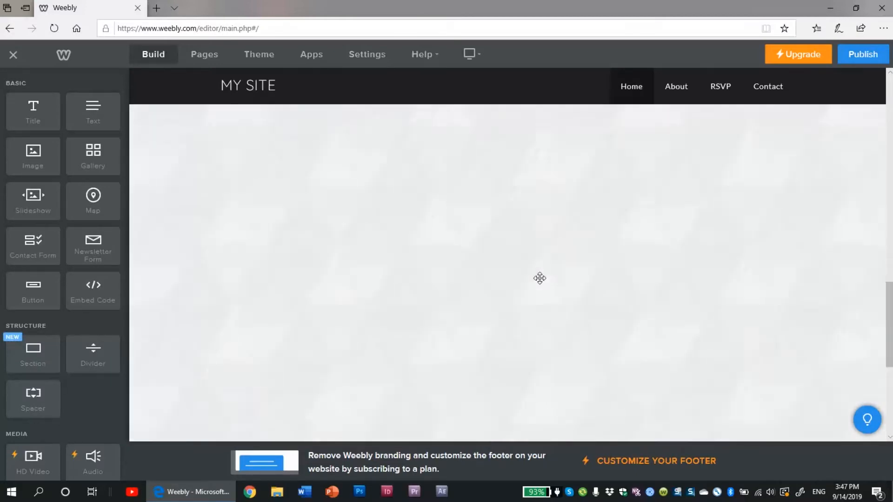
Step: Add a new blank section between the introduction and the "WHAT WILL YOU LEARN?" section
{"action": "scroll", "coordinate": [537, 277], "scroll_direction": "up", "scroll_amount": 3}
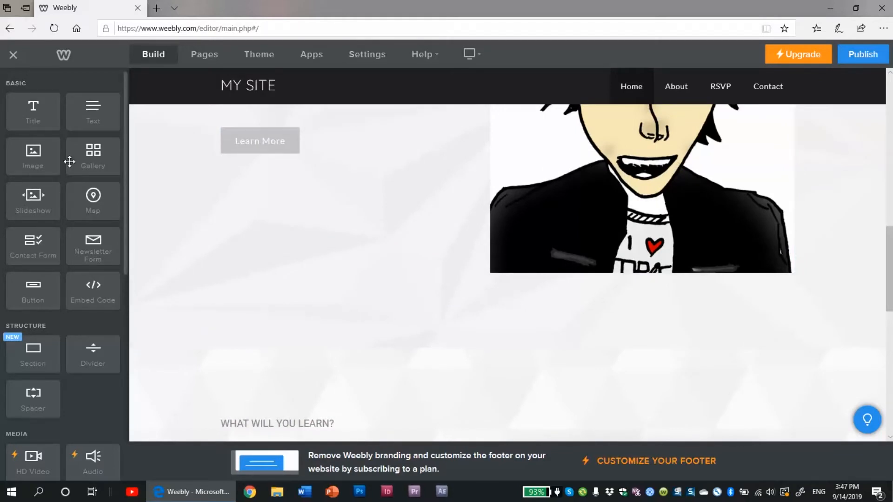
{"action": "scroll", "coordinate": [69, 158], "scroll_direction": "down", "scroll_amount": 5}
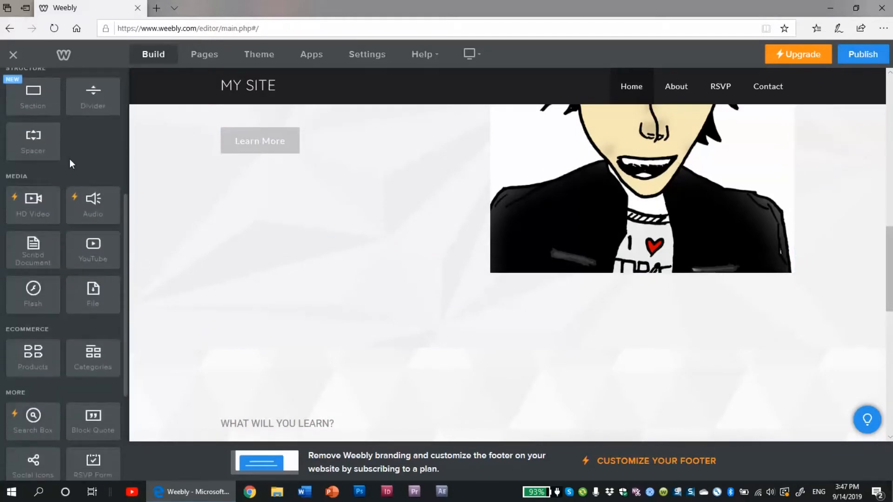
{"action": "scroll", "coordinate": [45, 289], "scroll_direction": "up", "scroll_amount": 1}
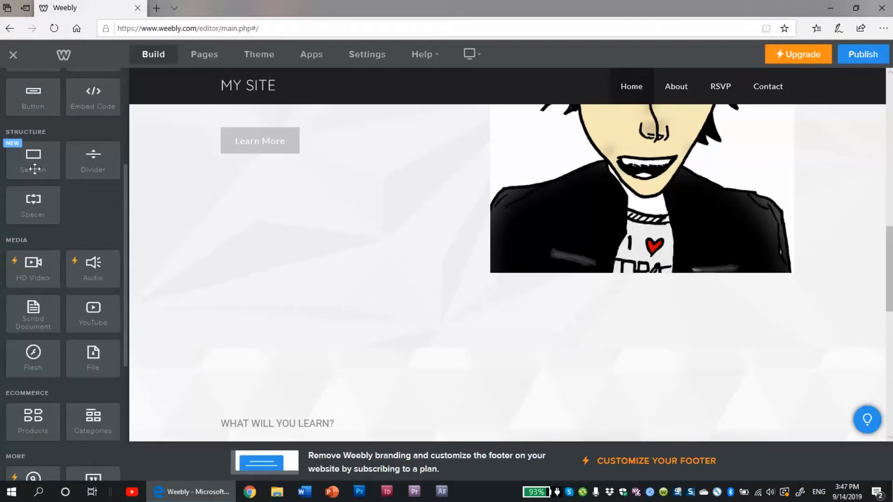
{"action": "left_click_drag", "start_coordinate": [25, 162], "coordinate": [303, 369]}
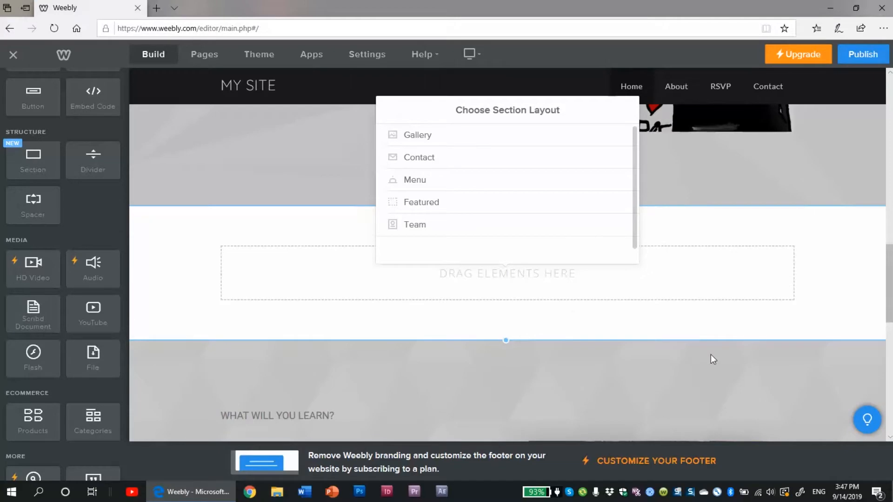
Step: Change the small heading above "What is the TDL EXPO?" to read "WHAT IS TDL EXPO?"
{"action": "scroll", "coordinate": [702, 353], "scroll_direction": "up", "scroll_amount": 6}
{"action": "scroll", "coordinate": [539, 310], "scroll_direction": "up", "scroll_amount": 2}
{"action": "scroll", "coordinate": [536, 309], "scroll_direction": "down", "scroll_amount": 4}
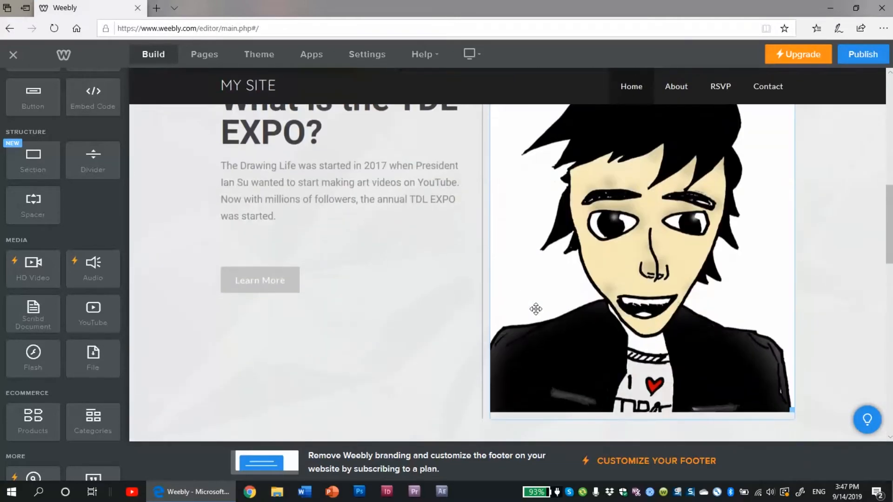
{"action": "scroll", "coordinate": [535, 309], "scroll_direction": "up", "scroll_amount": 2}
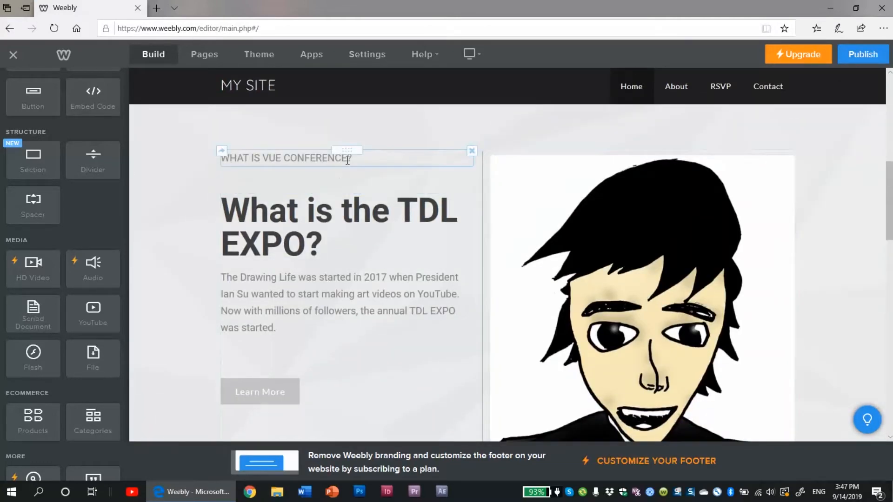
{"action": "left_click", "coordinate": [362, 159]}
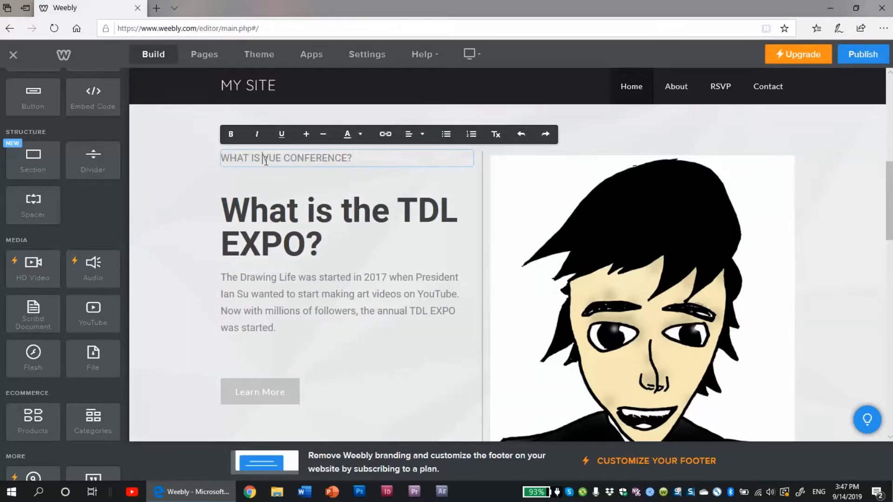
{"action": "left_click_drag", "start_coordinate": [265, 160], "coordinate": [353, 159]}
{"action": "type", "text": "TDL EXPO"}
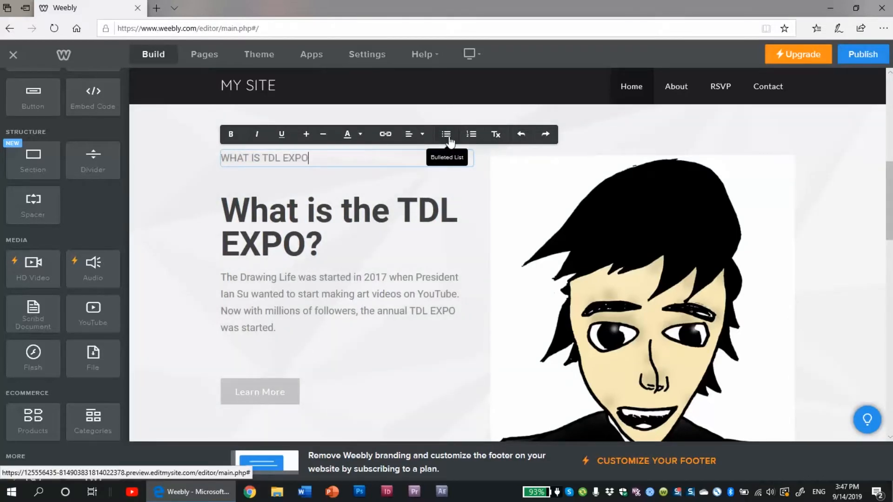
{"action": "left_click", "coordinate": [328, 183]}
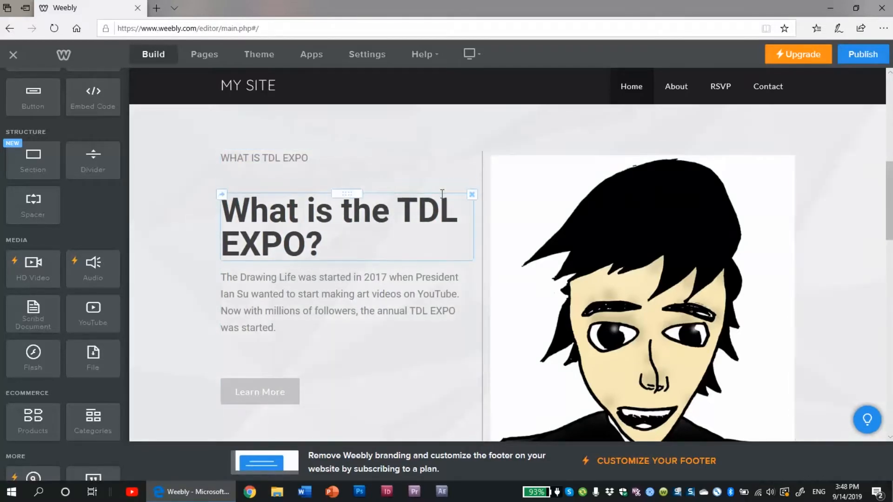
{"action": "left_click", "coordinate": [326, 159]}
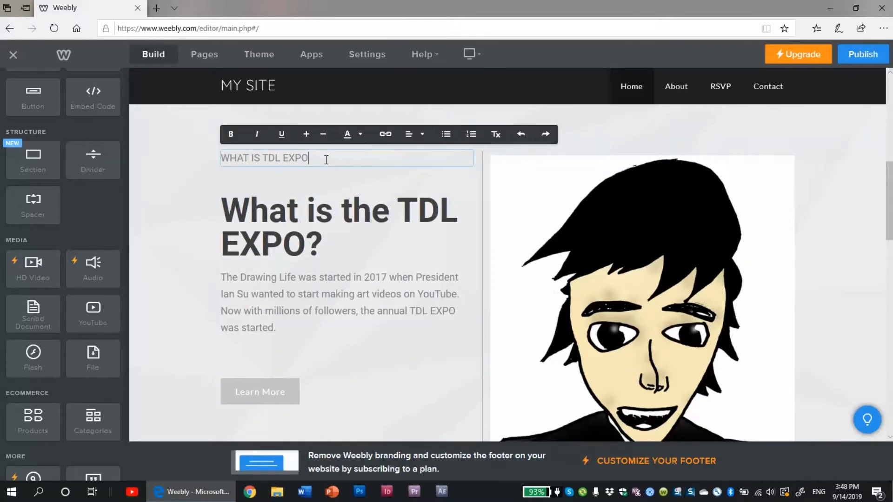
{"action": "left_click", "coordinate": [299, 190]}
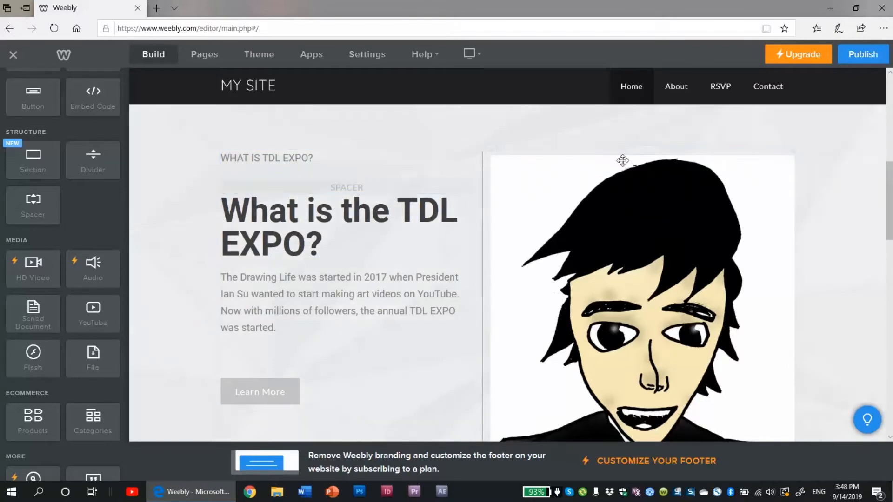
Step: Add a title reading "Meet our Staff" to the blank section below the introduction
{"action": "scroll", "coordinate": [817, 243], "scroll_direction": "up", "scroll_amount": 3}
{"action": "scroll", "coordinate": [818, 242], "scroll_direction": "down", "scroll_amount": 10}
{"action": "scroll", "coordinate": [509, 367], "scroll_direction": "up", "scroll_amount": 5}
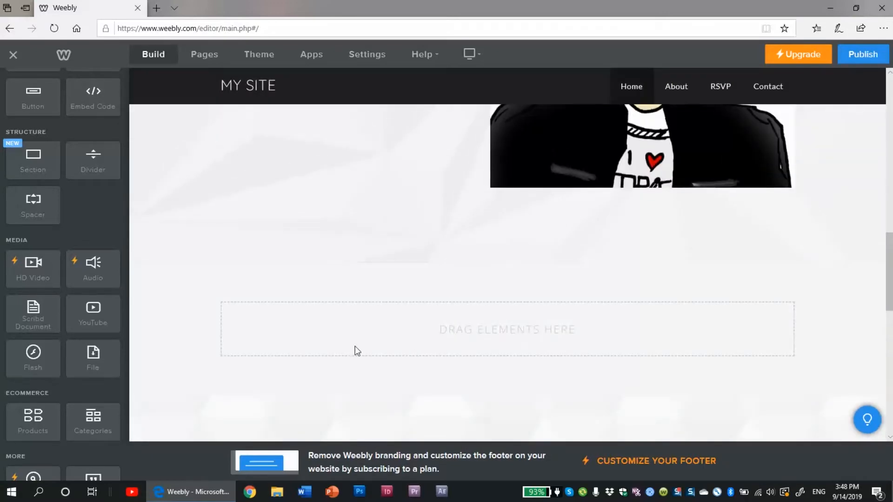
{"action": "scroll", "coordinate": [74, 220], "scroll_direction": "up", "scroll_amount": 5}
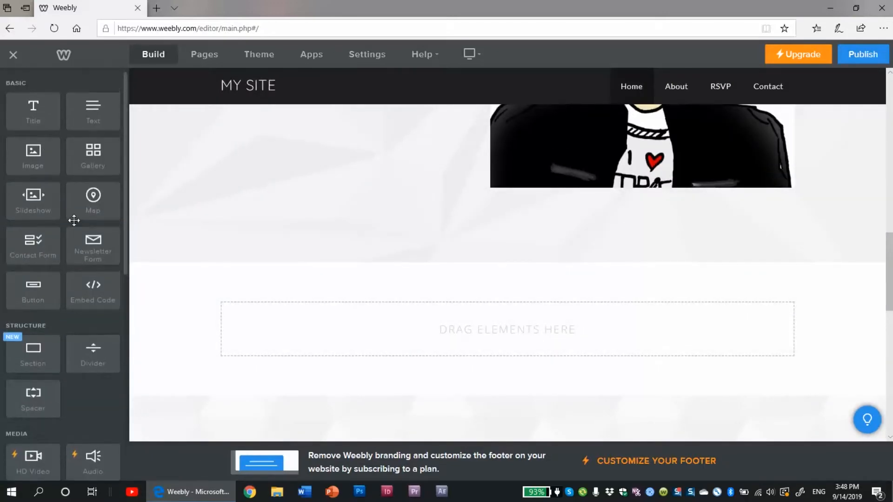
{"action": "left_click_drag", "start_coordinate": [83, 116], "coordinate": [300, 322]}
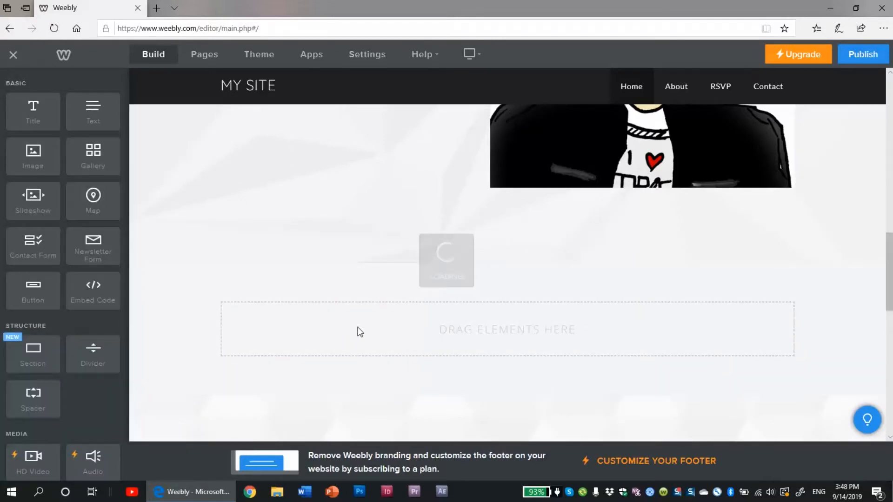
{"action": "left_click", "coordinate": [497, 335]}
{"action": "type", "text": "Meet our Staff"}
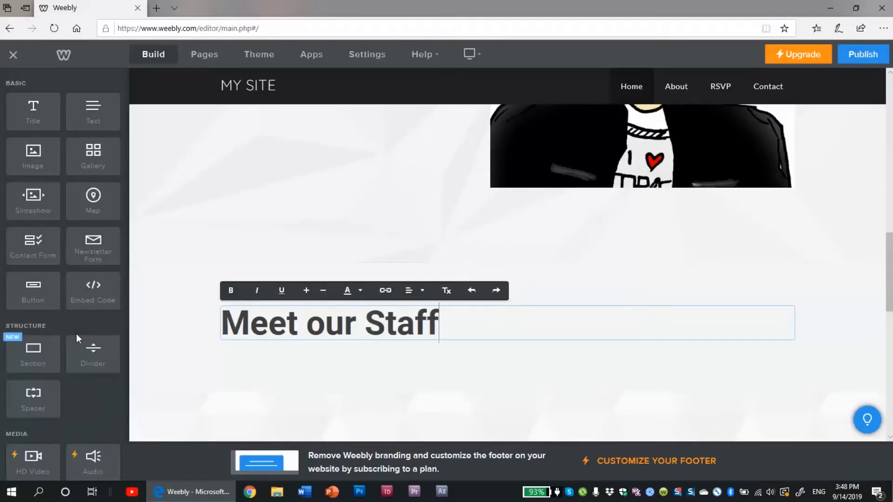
{"action": "left_click", "coordinate": [337, 378]}
Step: Add the text "Staff Directory" below the "Meet our Staff" title and format it bold and italic
{"action": "left_click_drag", "start_coordinate": [79, 112], "coordinate": [307, 362]}
{"action": "left_click", "coordinate": [313, 353]}
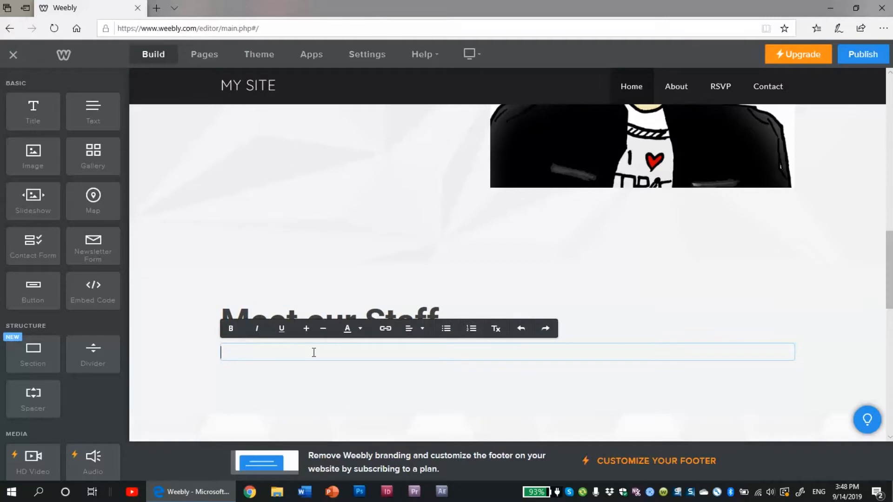
{"action": "type", "text": "Staff Directory"}
{"action": "left_click_drag", "start_coordinate": [287, 354], "coordinate": [215, 361]}
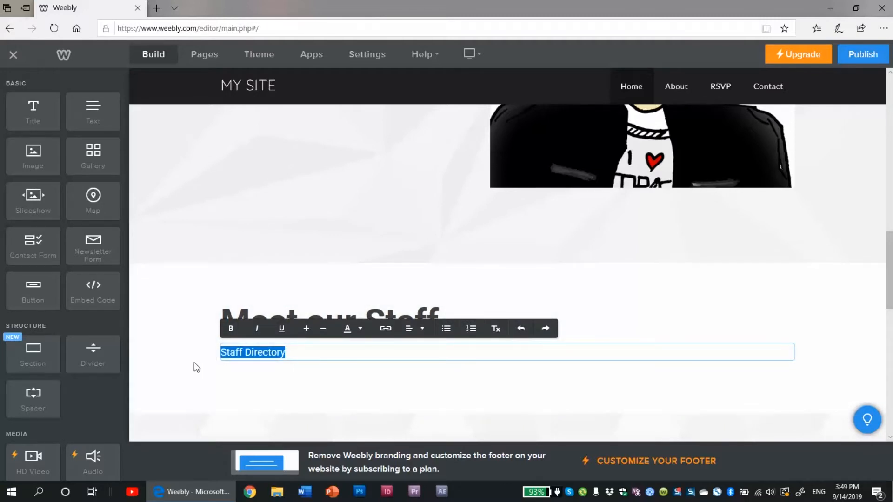
{"action": "left_click", "coordinate": [230, 328]}
{"action": "left_click", "coordinate": [262, 336]}
{"action": "left_click", "coordinate": [299, 357]}
{"action": "left_click", "coordinate": [302, 387]}
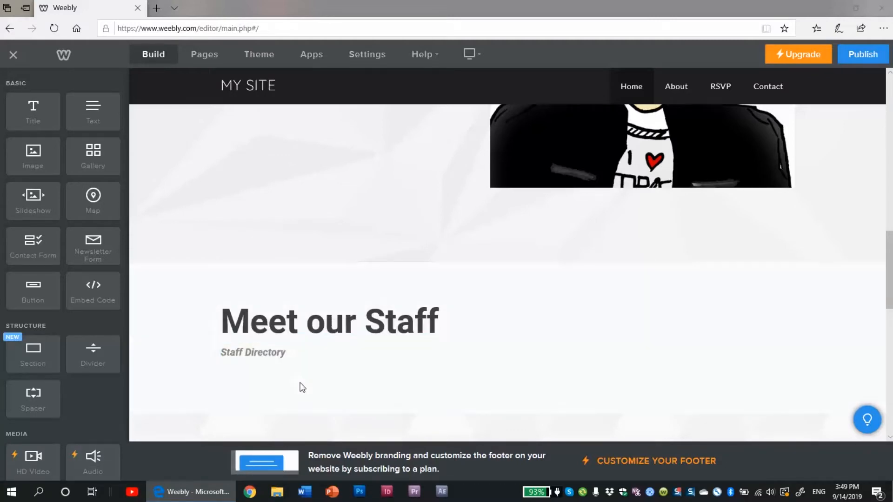
Step: Place an image element below "Staff Directory" and upload the grey-haired character drawing from the computer
{"action": "scroll", "coordinate": [185, 430], "scroll_direction": "down", "scroll_amount": 3}
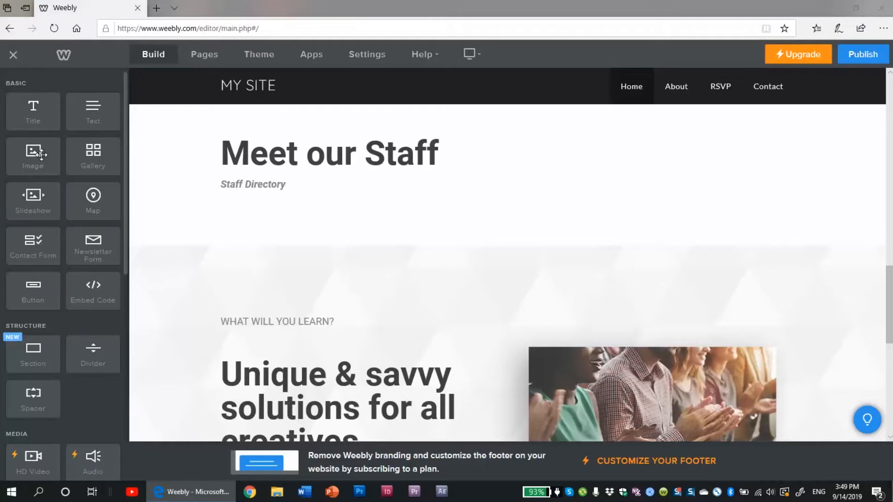
{"action": "left_click_drag", "start_coordinate": [41, 155], "coordinate": [265, 231]}
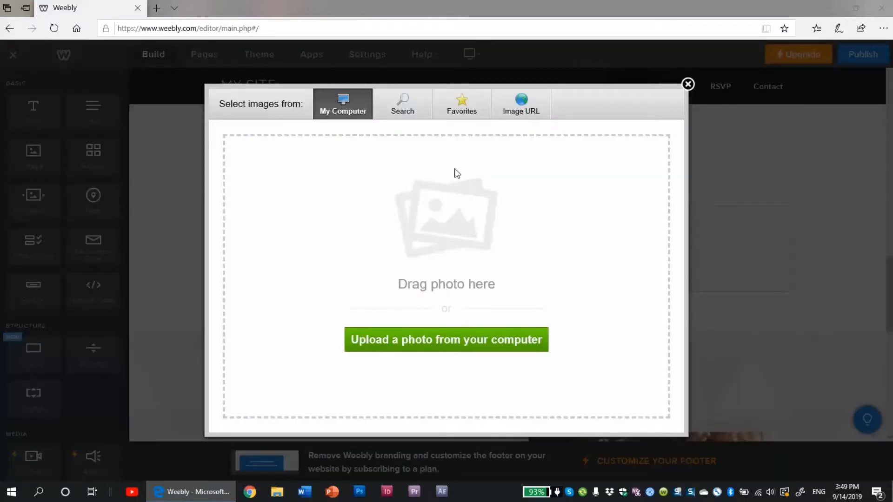
{"action": "left_click", "coordinate": [489, 353]}
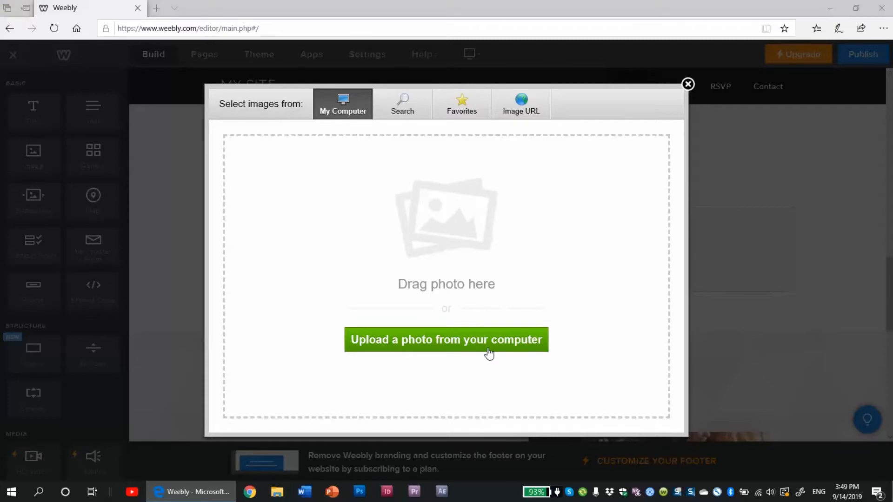
{"action": "double_click", "coordinate": [343, 106]}
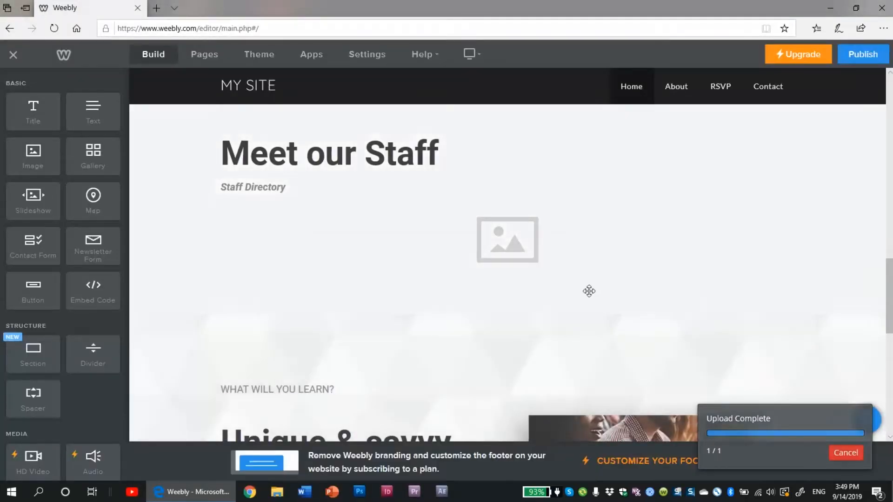
Step: Shrink the uploaded staff drawing proportionally to about half its width
{"action": "scroll", "coordinate": [711, 249], "scroll_direction": "down", "scroll_amount": 3}
{"action": "scroll", "coordinate": [809, 247], "scroll_direction": "up", "scroll_amount": 5}
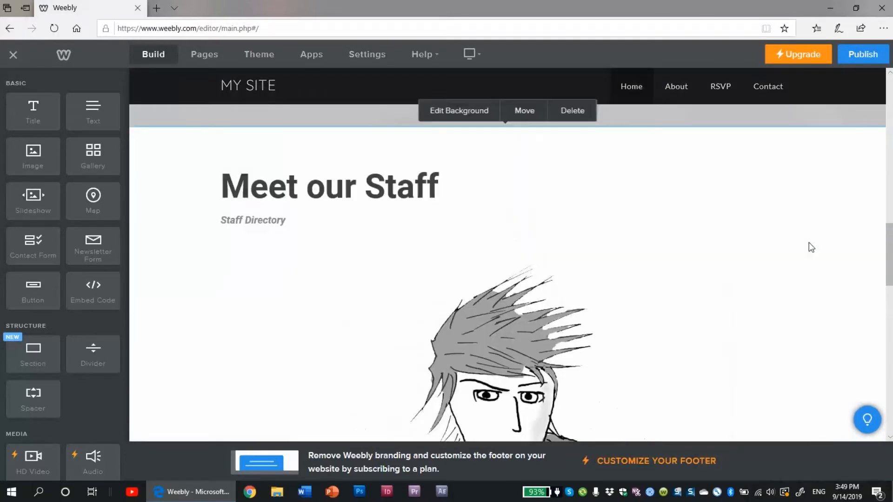
{"action": "scroll", "coordinate": [809, 244], "scroll_direction": "down", "scroll_amount": 6}
{"action": "left_click", "coordinate": [751, 250]}
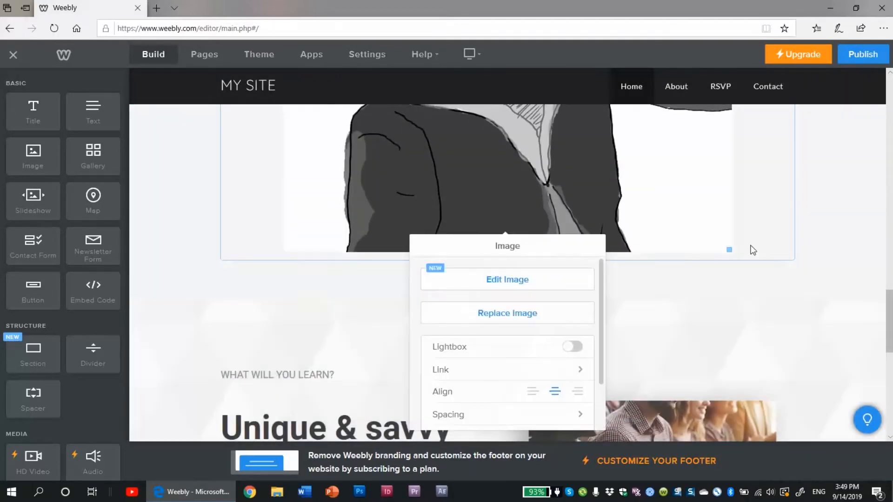
{"action": "mouse_move", "coordinate": [730, 250]}
{"action": "left_mouse_down"}
{"action": "mouse_move", "coordinate": [613, 193]}
{"action": "mouse_move", "coordinate": [510, 123]}
{"action": "mouse_move", "coordinate": [603, 170]}
{"action": "left_mouse_up"}
{"action": "scroll", "coordinate": [535, 281], "scroll_direction": "up", "scroll_amount": 5}
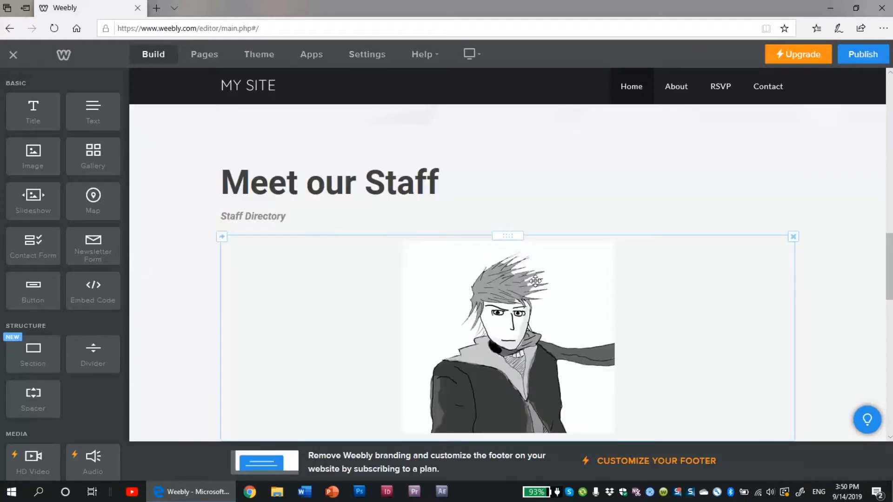
Step: Try a top margin of 30 on the staff drawing and return it to 10
{"action": "left_click", "coordinate": [628, 332]}
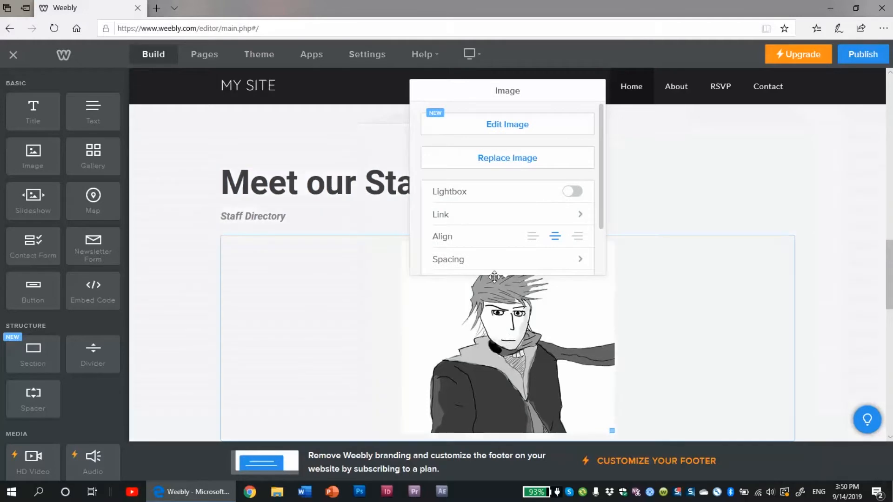
{"action": "scroll", "coordinate": [506, 160], "scroll_direction": "down", "scroll_amount": 1}
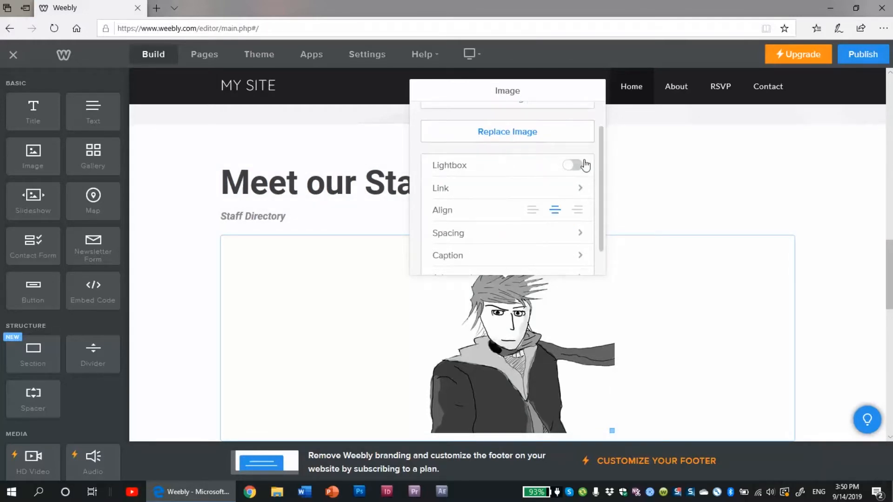
{"action": "scroll", "coordinate": [486, 181], "scroll_direction": "down", "scroll_amount": 1}
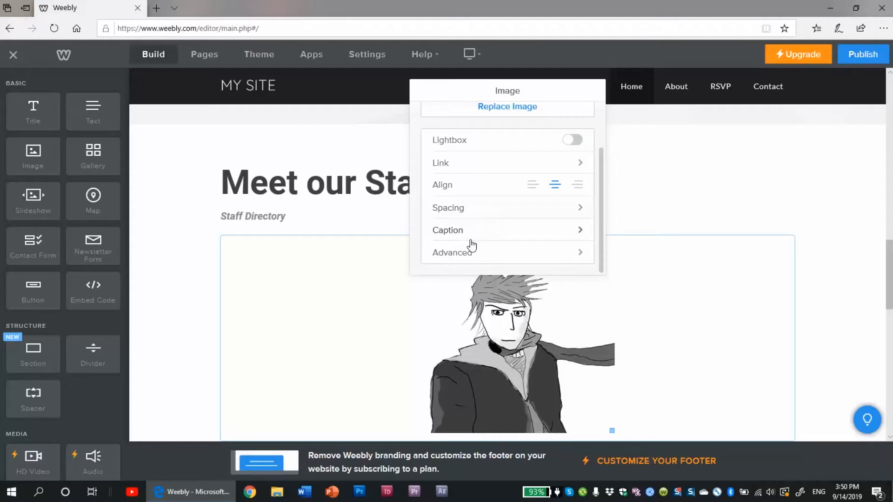
{"action": "left_click", "coordinate": [475, 210]}
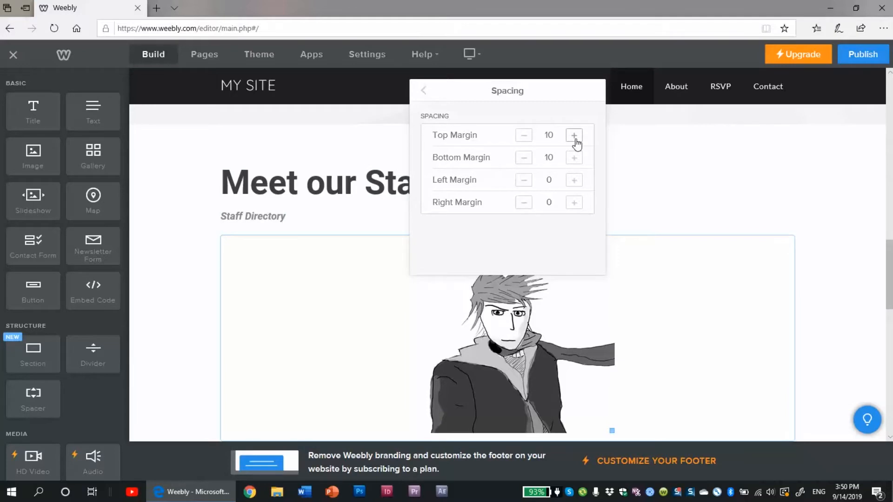
{"action": "left_click", "coordinate": [574, 136]}
{"action": "left_click", "coordinate": [574, 136]}
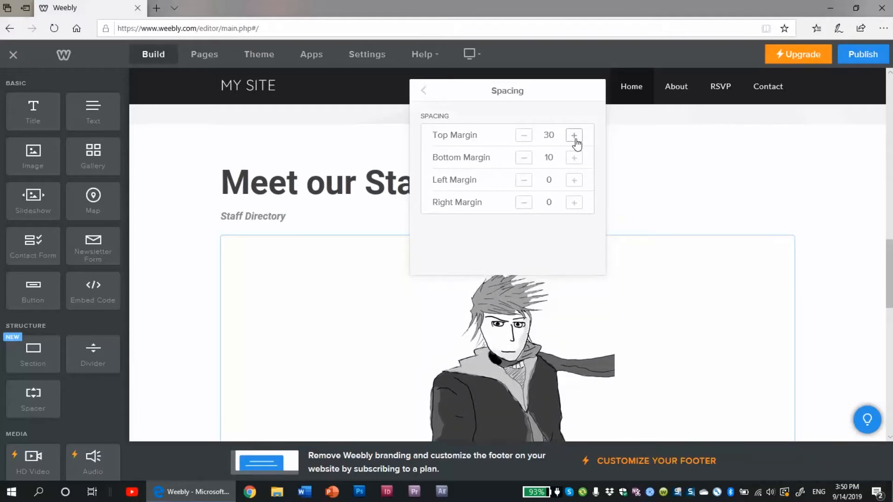
{"action": "left_click", "coordinate": [523, 136]}
{"action": "left_click", "coordinate": [523, 136]}
{"action": "left_click", "coordinate": [677, 192]}
Step: Align the staff drawing to the left within the Meet our Staff section
{"action": "left_click", "coordinate": [552, 280]}
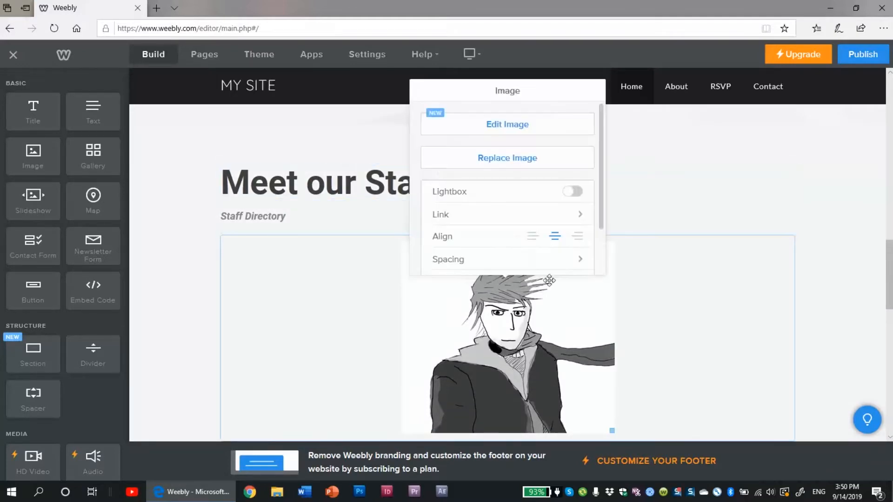
{"action": "left_click", "coordinate": [532, 236]}
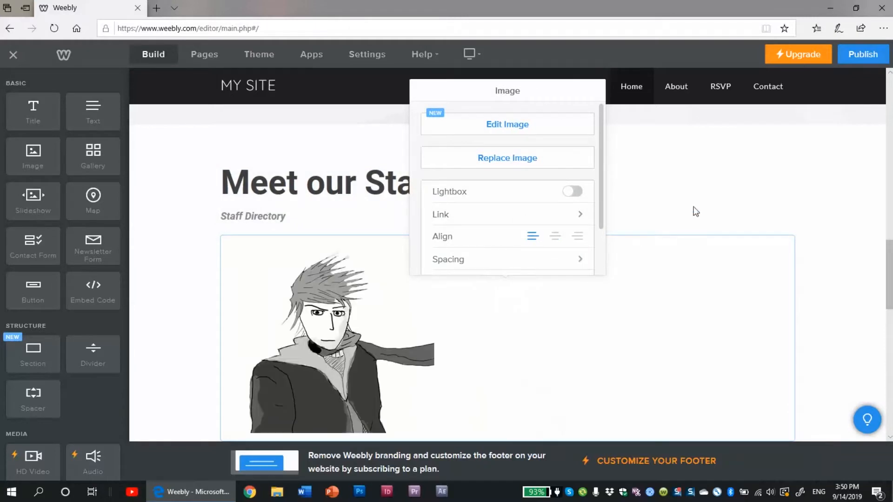
{"action": "left_click", "coordinate": [677, 201]}
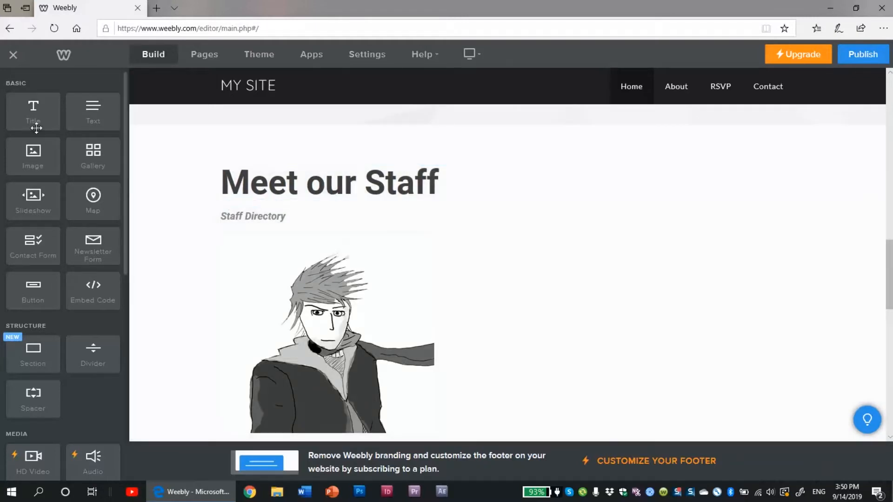
Step: Add a text block beside the staff drawing and paste in the president's name line with the "blah" placeholder paragraphs
{"action": "left_click_drag", "start_coordinate": [86, 111], "coordinate": [591, 371]}
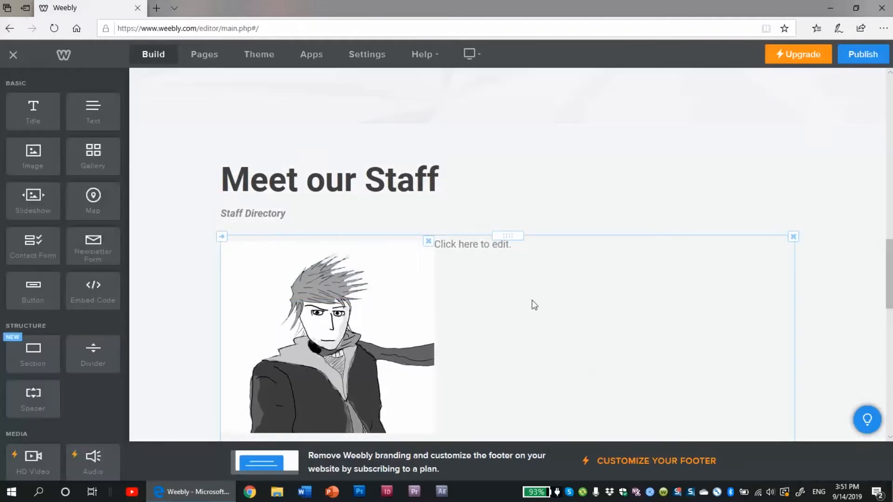
{"action": "left_click", "coordinate": [519, 249]}
{"action": "key", "text": "ctrl+v"}
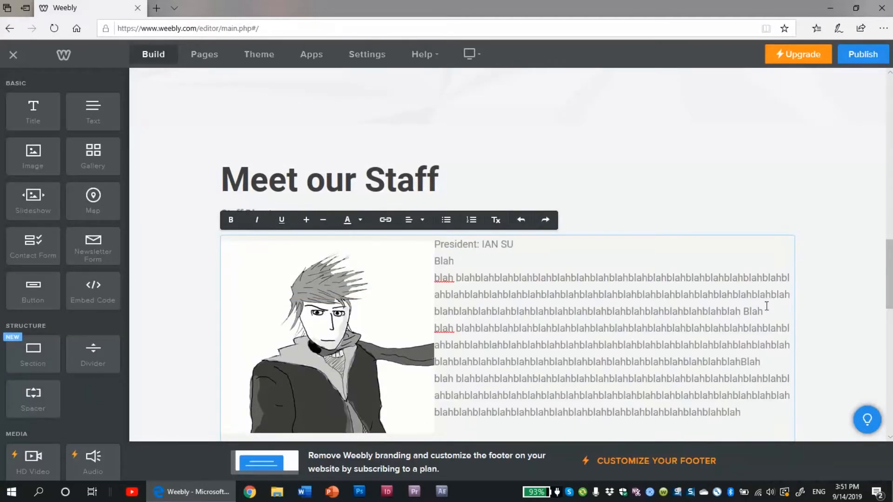
{"action": "left_click", "coordinate": [816, 315]}
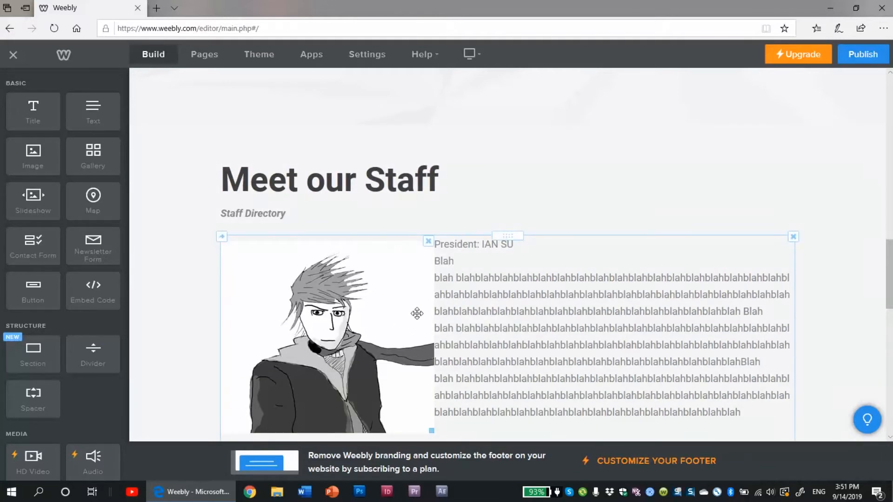
Step: Set the staff drawing's right margin to 40 to separate it from the text
{"action": "left_click", "coordinate": [265, 328]}
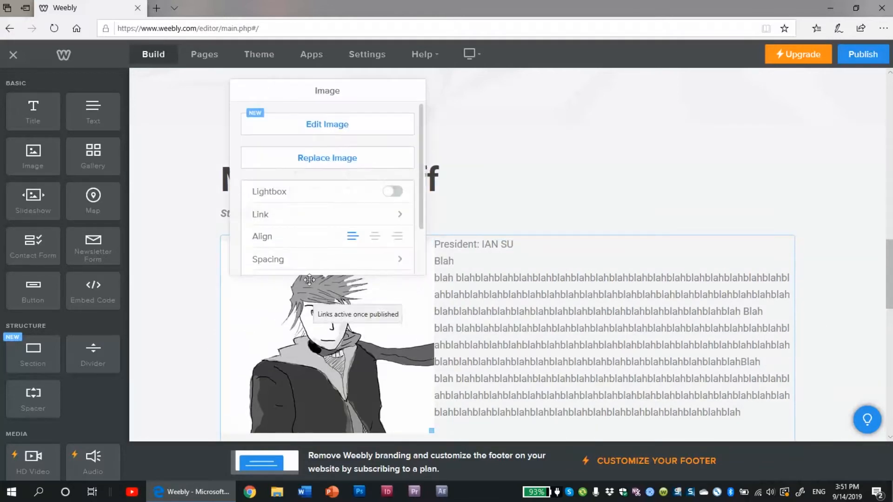
{"action": "left_click", "coordinate": [314, 261]}
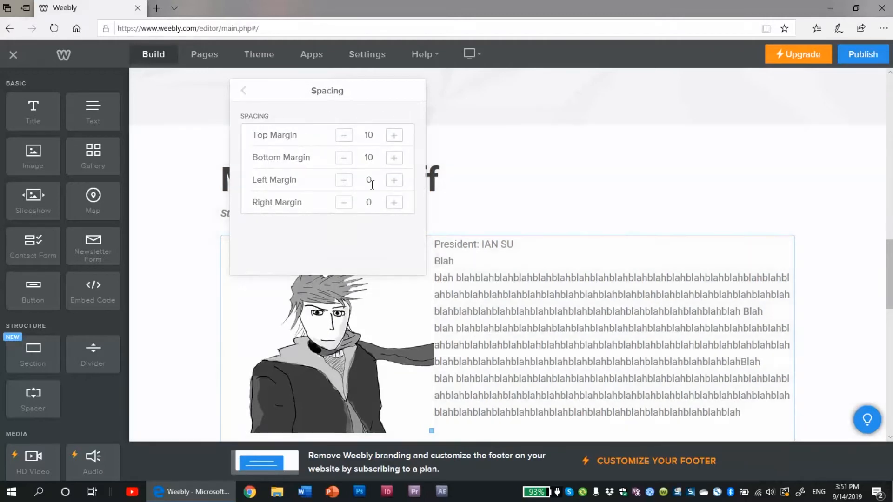
{"action": "left_click", "coordinate": [398, 208]}
{"action": "left_click", "coordinate": [397, 208]}
{"action": "left_click", "coordinate": [397, 208]}
{"action": "left_click", "coordinate": [398, 208]}
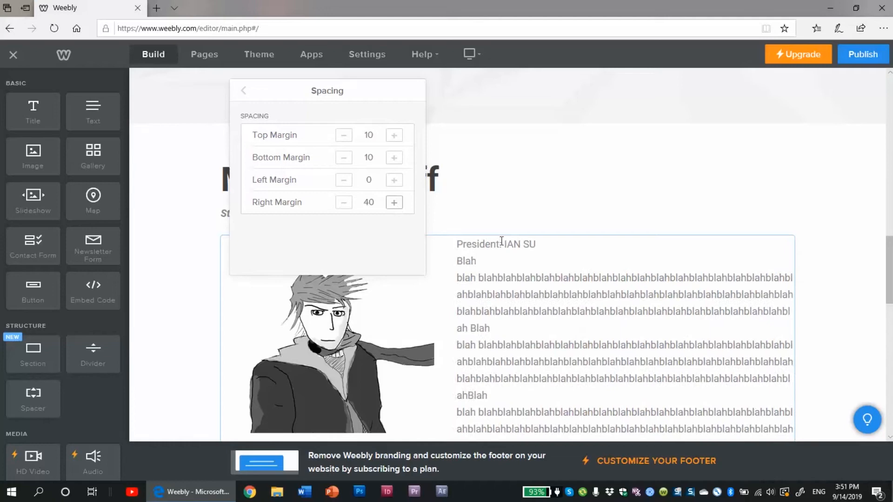
Step: Shrink the staff drawing proportionally to roughly 70% of its size so more text fits beside it
{"action": "scroll", "coordinate": [580, 205], "scroll_direction": "down", "scroll_amount": 3}
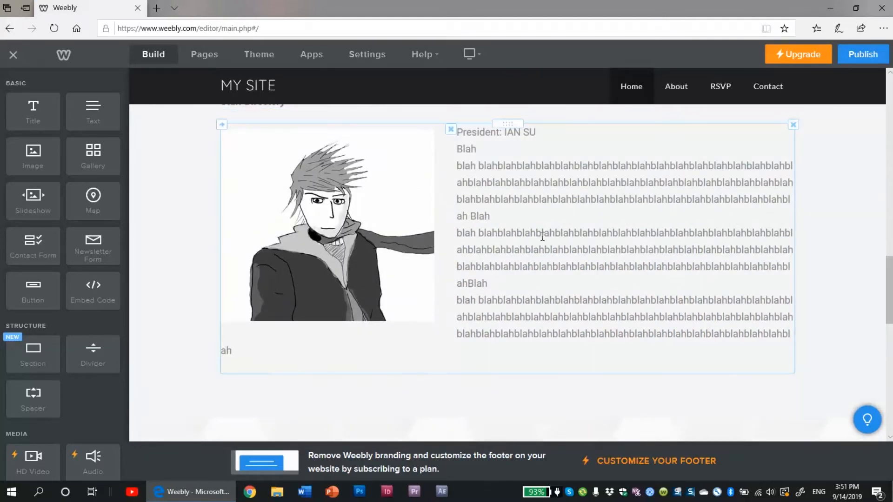
{"action": "left_click", "coordinate": [402, 285]}
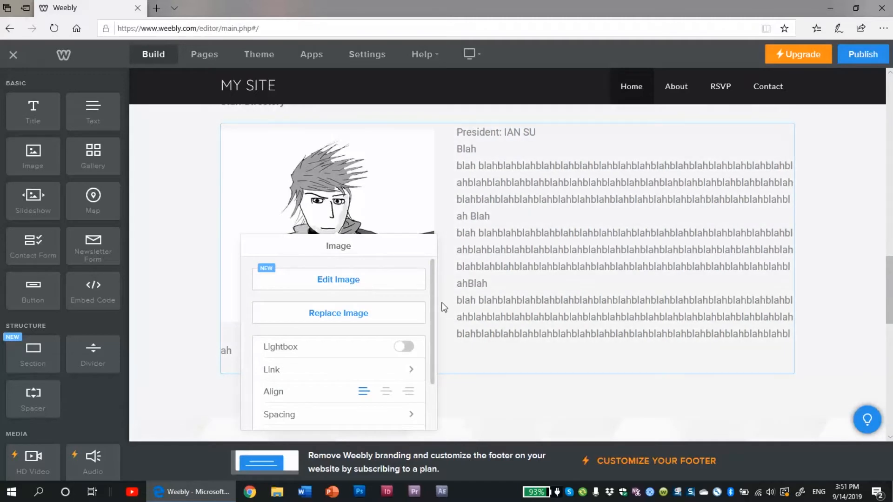
{"action": "left_click", "coordinate": [498, 378]}
{"action": "left_click_drag", "start_coordinate": [427, 322], "coordinate": [320, 261]}
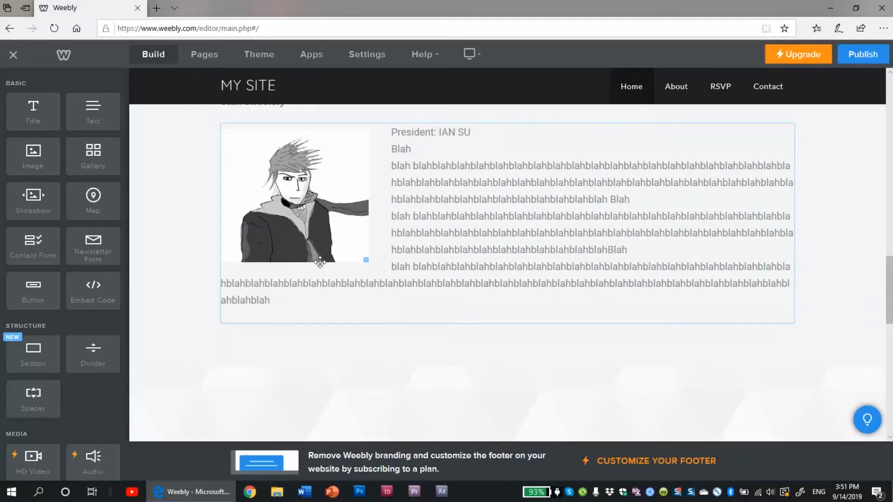
{"action": "left_click", "coordinate": [348, 307]}
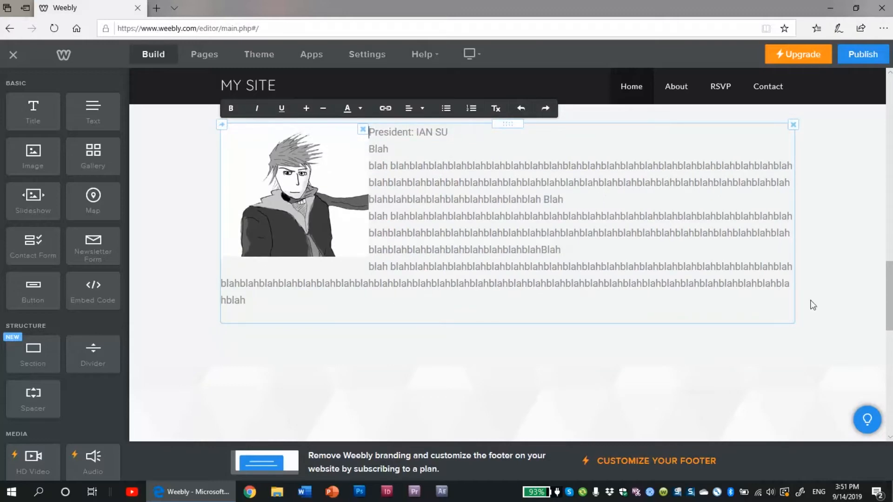
{"action": "left_click", "coordinate": [854, 266]}
Step: Increase the staff drawing's right margin by two increments above 40 to restore the gap beside the president's text
{"action": "scroll", "coordinate": [846, 241], "scroll_direction": "up", "scroll_amount": 2}
{"action": "scroll", "coordinate": [839, 213], "scroll_direction": "up", "scroll_amount": 3}
{"action": "scroll", "coordinate": [839, 214], "scroll_direction": "down", "scroll_amount": 5}
{"action": "scroll", "coordinate": [839, 213], "scroll_direction": "up", "scroll_amount": 2}
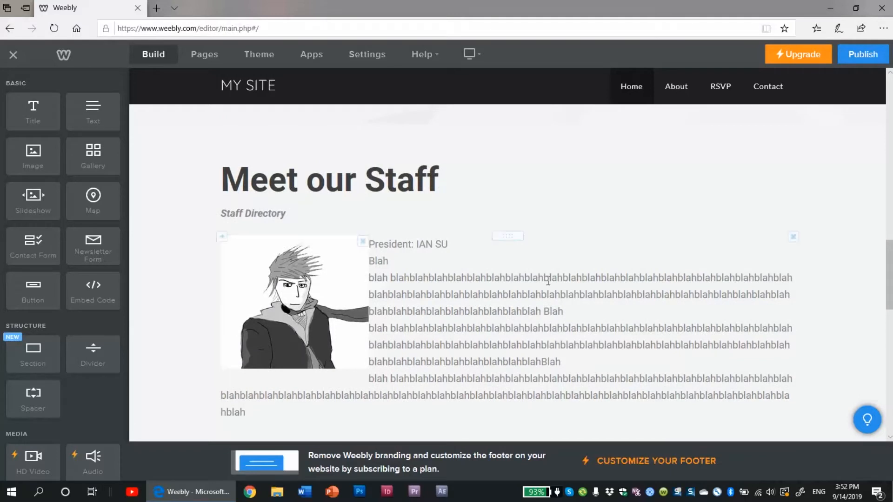
{"action": "left_click", "coordinate": [309, 270]}
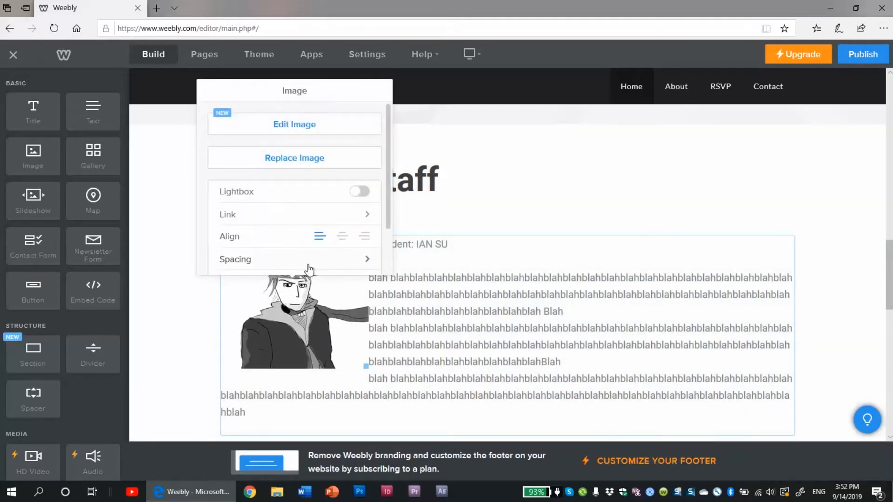
{"action": "left_click", "coordinate": [308, 265]}
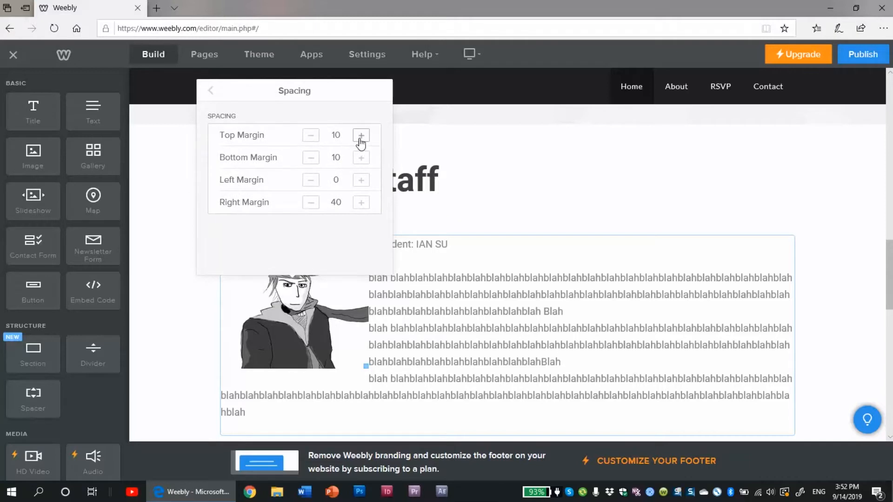
{"action": "left_click", "coordinate": [361, 203]}
{"action": "left_click", "coordinate": [361, 204]}
{"action": "left_click", "coordinate": [501, 386]}
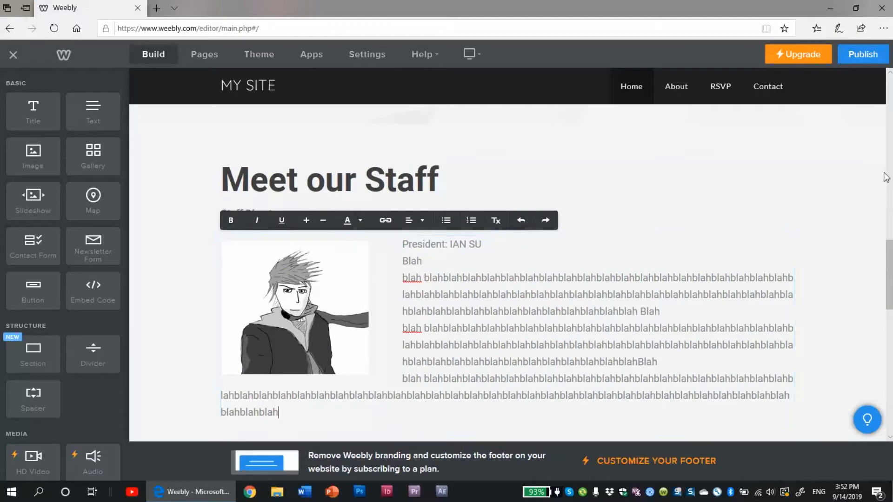
{"action": "left_click", "coordinate": [821, 242]}
Step: Remove the "MY SITE" title from the navigation bar below the home page banner
{"action": "scroll", "coordinate": [821, 243], "scroll_direction": "down", "scroll_amount": 6}
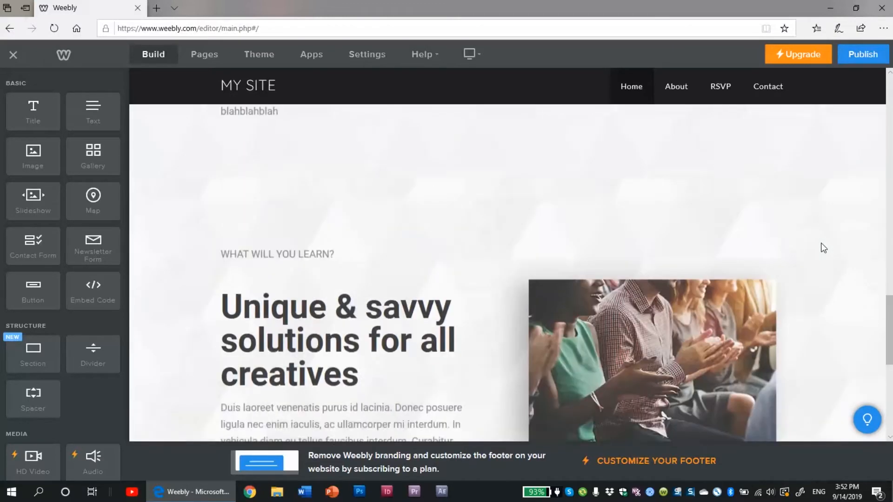
{"action": "scroll", "coordinate": [821, 243], "scroll_direction": "up", "scroll_amount": 8}
{"action": "scroll", "coordinate": [821, 243], "scroll_direction": "down", "scroll_amount": 5}
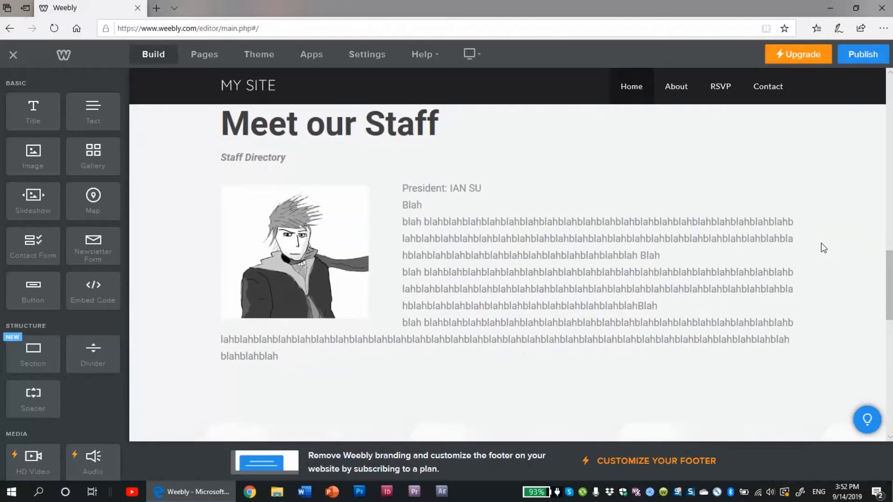
{"action": "scroll", "coordinate": [821, 243], "scroll_direction": "down", "scroll_amount": 7}
{"action": "scroll", "coordinate": [821, 243], "scroll_direction": "up", "scroll_amount": 5}
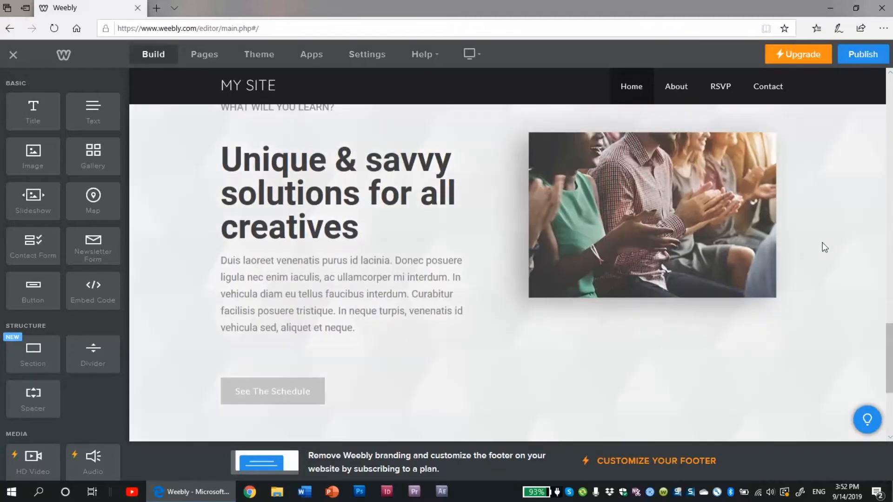
{"action": "scroll", "coordinate": [813, 225], "scroll_direction": "up", "scroll_amount": 10}
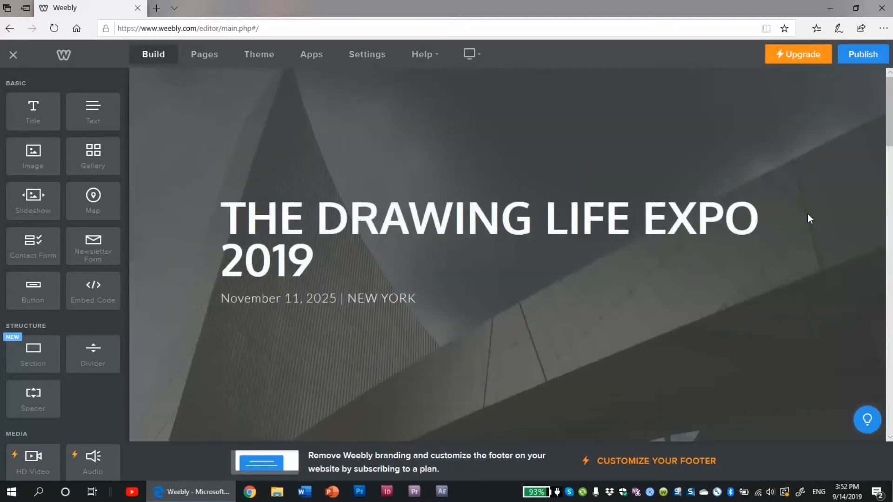
{"action": "scroll", "coordinate": [808, 214], "scroll_direction": "down", "scroll_amount": 4}
{"action": "mouse_move", "coordinate": [265, 246]}
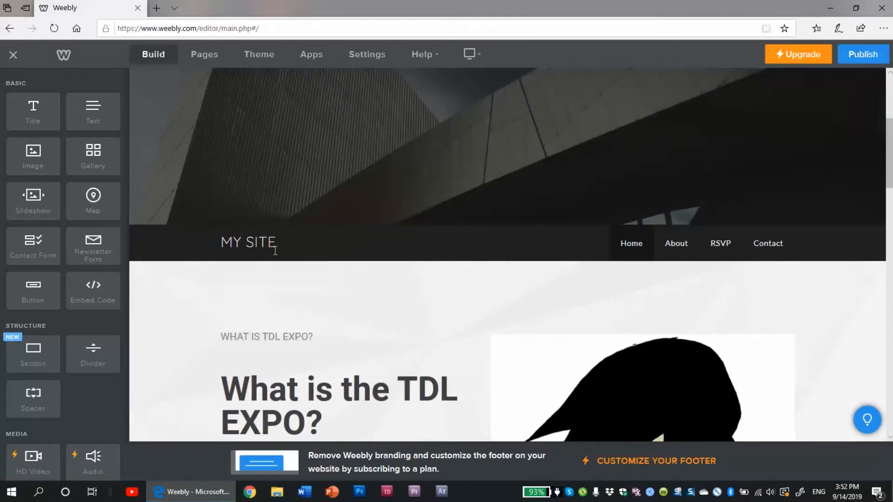
{"action": "left_click", "coordinate": [242, 275]}
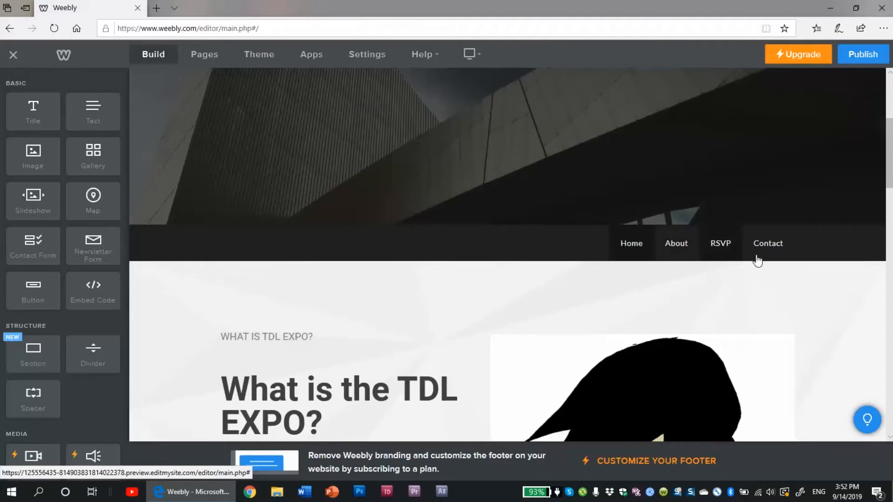
Step: Open the Contact page and delete the map beneath the address
{"action": "left_click", "coordinate": [776, 253]}
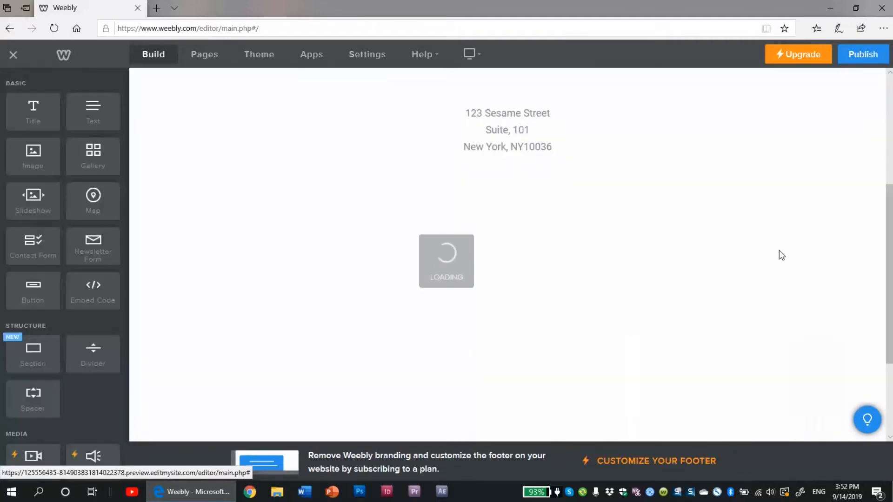
{"action": "scroll", "coordinate": [502, 188], "scroll_direction": "down", "scroll_amount": 3}
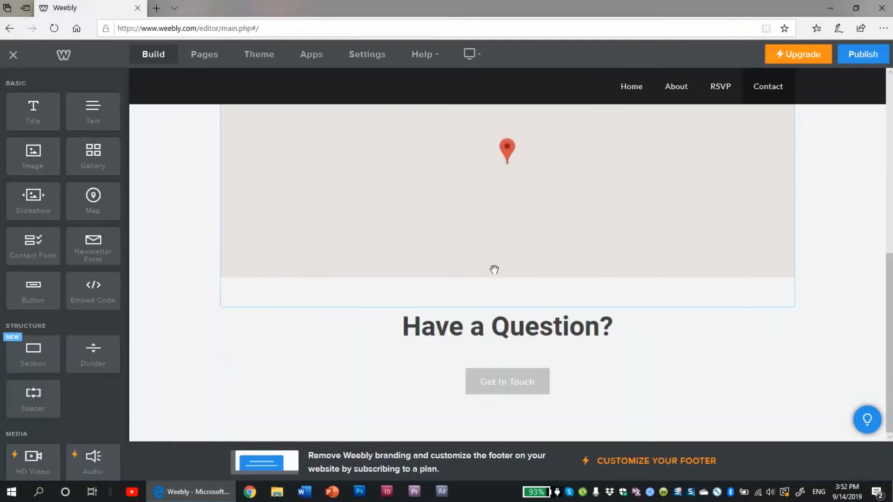
{"action": "scroll", "coordinate": [631, 311], "scroll_direction": "up", "scroll_amount": 7}
{"action": "scroll", "coordinate": [631, 312], "scroll_direction": "down", "scroll_amount": 4}
{"action": "left_click", "coordinate": [651, 310]}
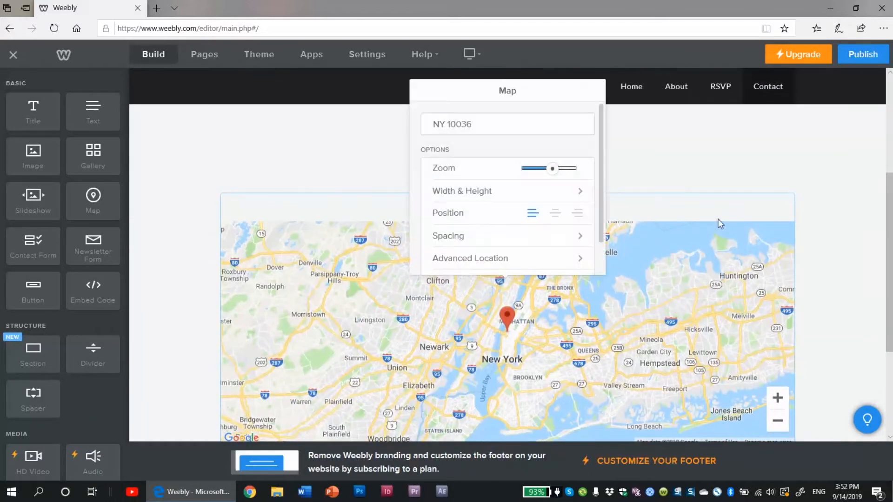
{"action": "left_click", "coordinate": [674, 162]}
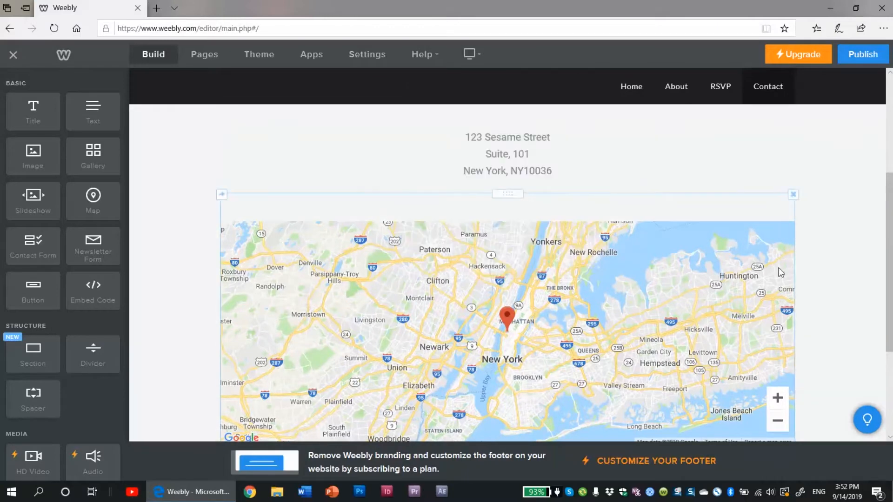
{"action": "left_click", "coordinate": [793, 195]}
{"action": "left_click", "coordinate": [763, 161]}
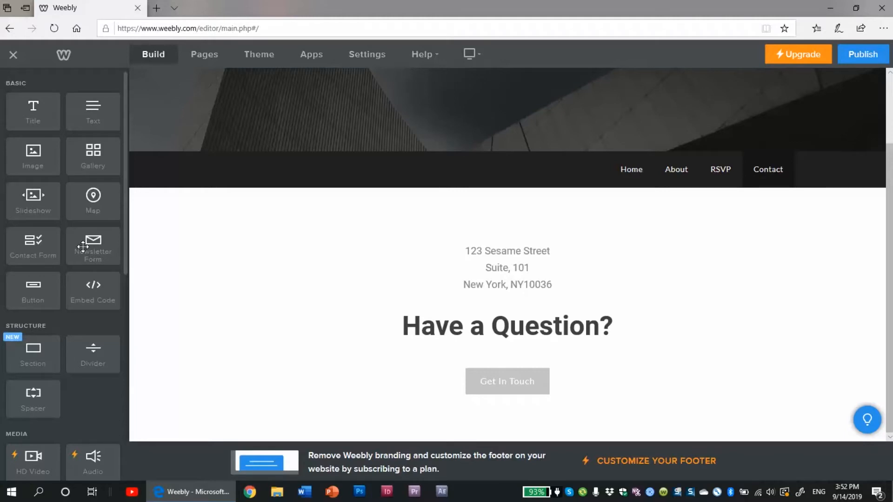
Step: Add a contact form between the address and the "Have a Question?" heading on the Contact page
{"action": "left_click_drag", "start_coordinate": [61, 250], "coordinate": [506, 298]}
{"action": "scroll", "coordinate": [508, 304], "scroll_direction": "down", "scroll_amount": 2}
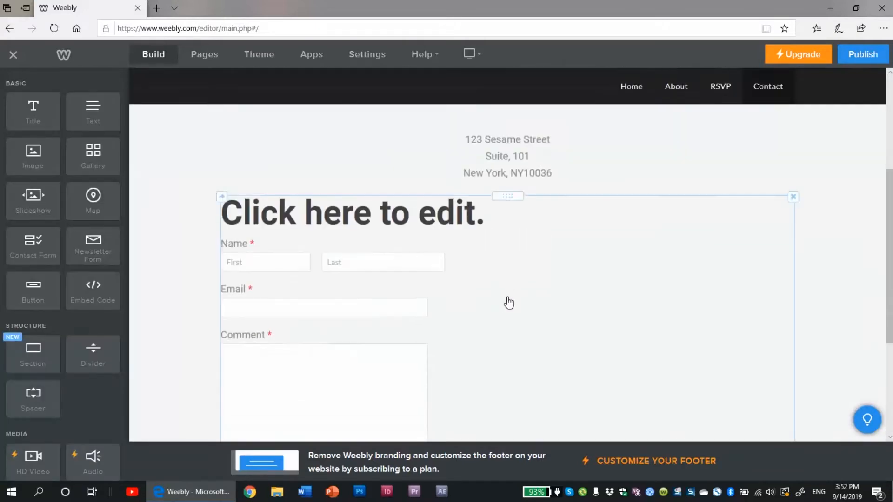
{"action": "scroll", "coordinate": [508, 303], "scroll_direction": "down", "scroll_amount": 3}
{"action": "scroll", "coordinate": [502, 302], "scroll_direction": "up", "scroll_amount": 2}
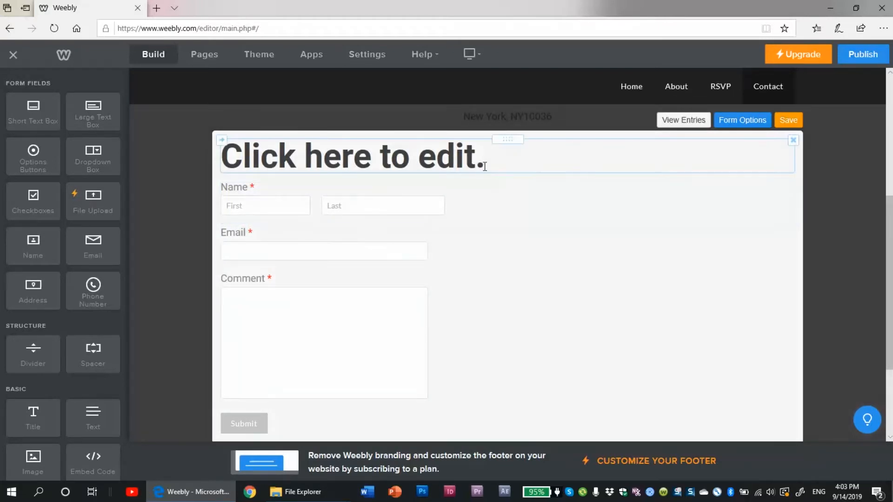
Step: Title the contact form "Contact us" and save the form
{"action": "left_click", "coordinate": [506, 159]}
{"action": "type", "text": "C"}
{"action": "type", "text": "po"}
{"action": "key", "text": "BackSpace"}
{"action": "key", "text": "BackSpace"}
{"action": "type", "text": "ontact us"}
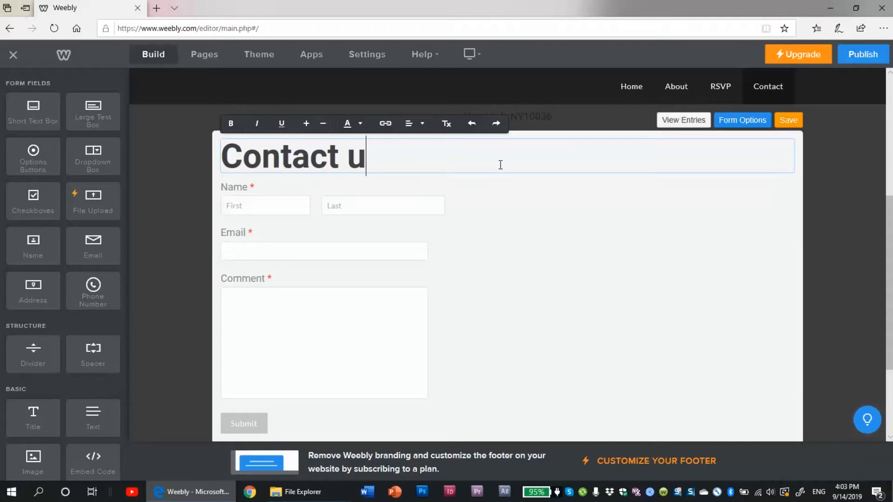
{"action": "left_click", "coordinate": [842, 189]}
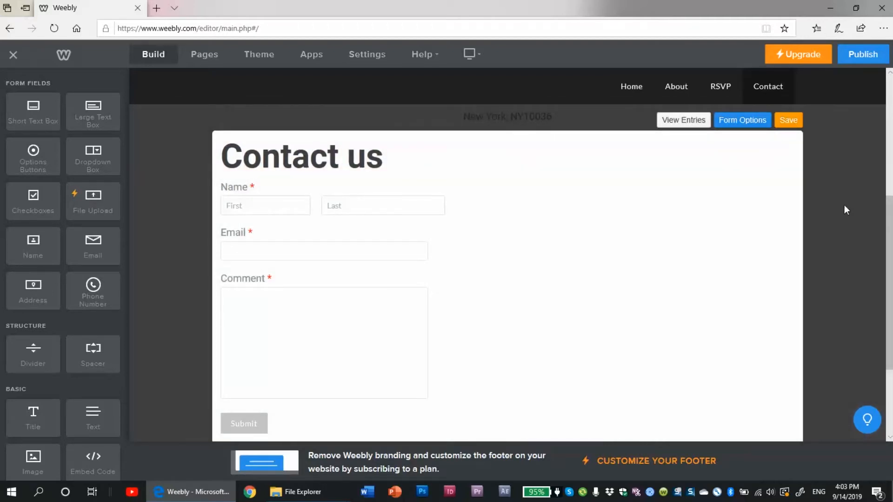
{"action": "scroll", "coordinate": [844, 205], "scroll_direction": "up", "scroll_amount": 3}
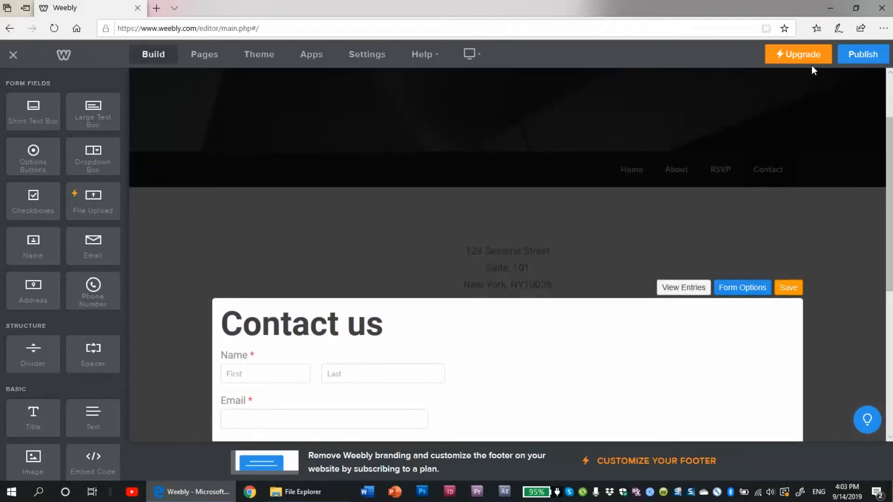
{"action": "left_click", "coordinate": [801, 287]}
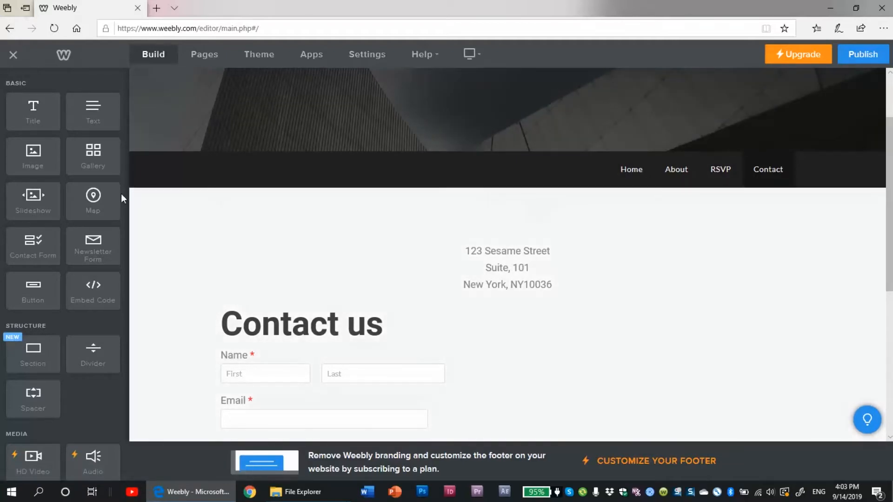
Step: Add a blog page to the site and name it News
{"action": "left_click", "coordinate": [207, 56]}
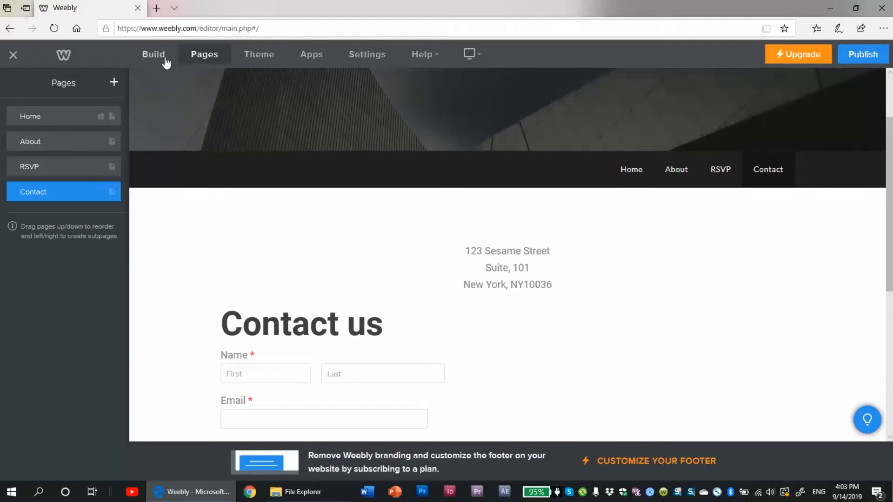
{"action": "left_click", "coordinate": [158, 55]}
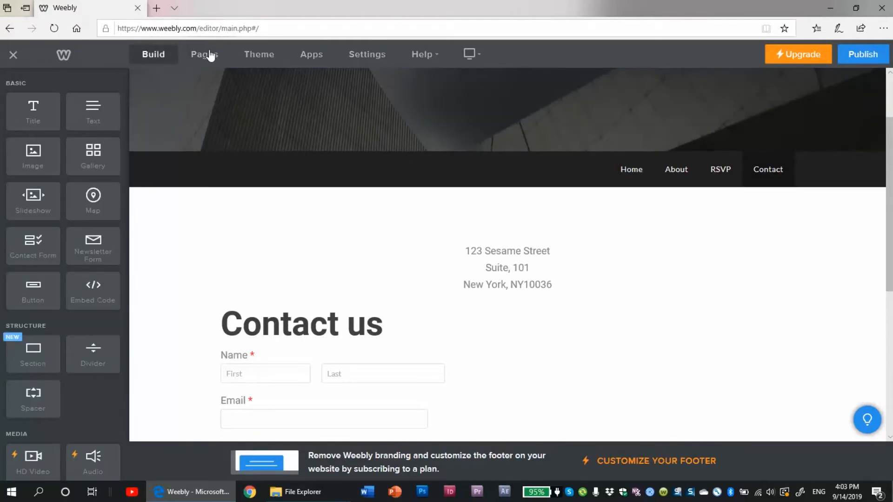
{"action": "left_click", "coordinate": [206, 55]}
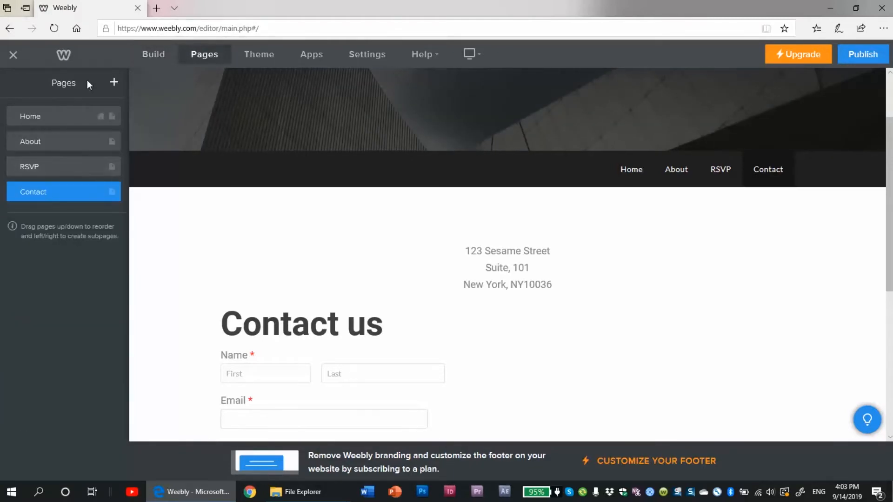
{"action": "left_click", "coordinate": [113, 83]}
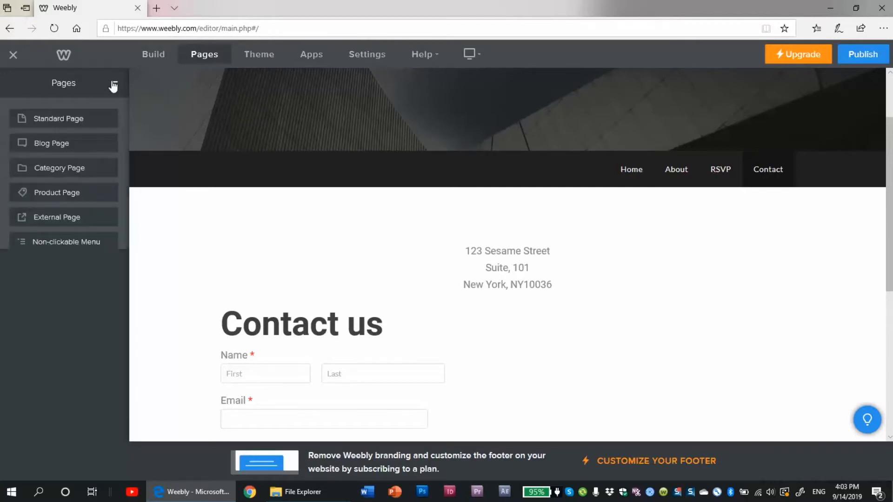
{"action": "left_click", "coordinate": [64, 145]}
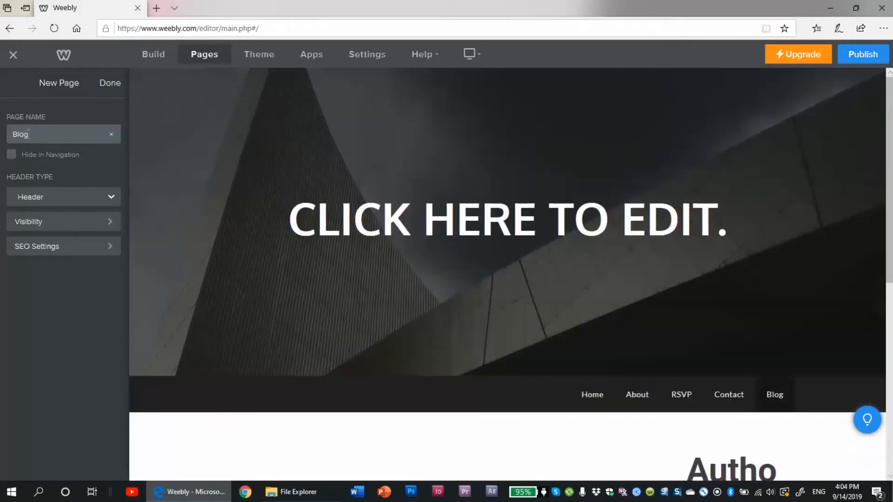
{"action": "type", "text": "News"}
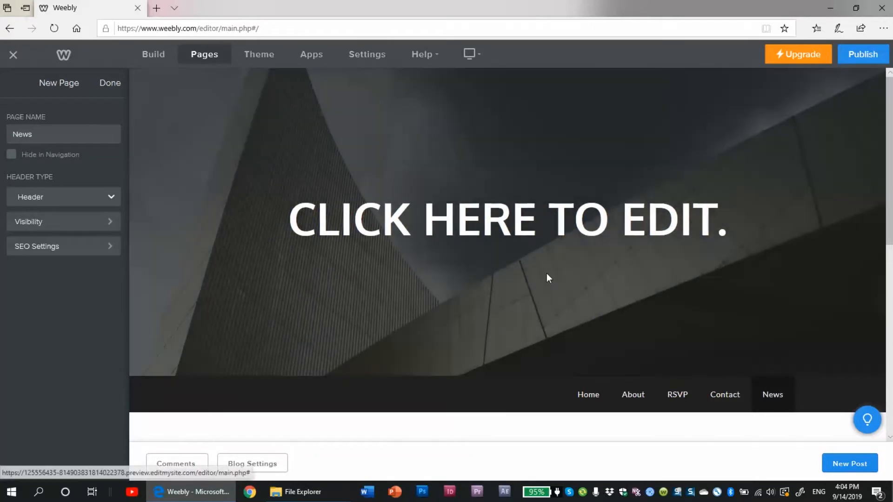
Step: Set the News page's banner title to "TDL EXPO NEWS" and finish the new page's setup
{"action": "left_click", "coordinate": [573, 211]}
{"action": "type", "text": "TDL EXPO NEWS"}
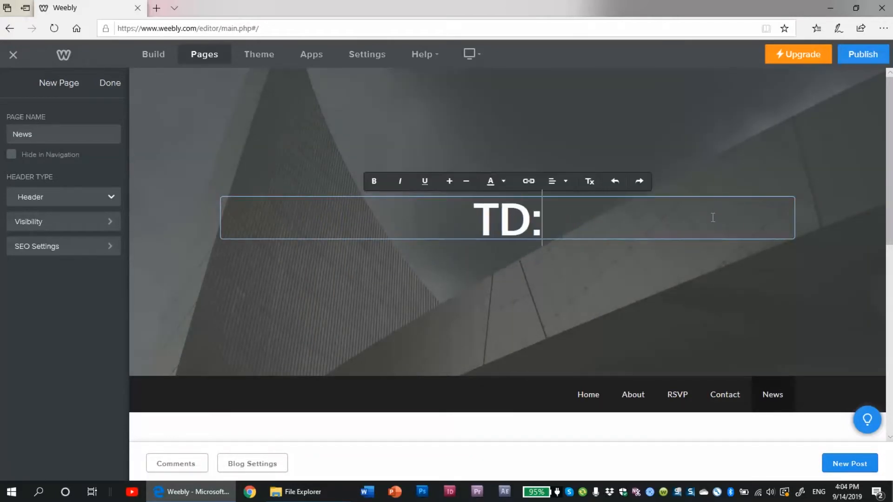
{"action": "left_click", "coordinate": [738, 265]}
{"action": "scroll", "coordinate": [740, 267], "scroll_direction": "down", "scroll_amount": 5}
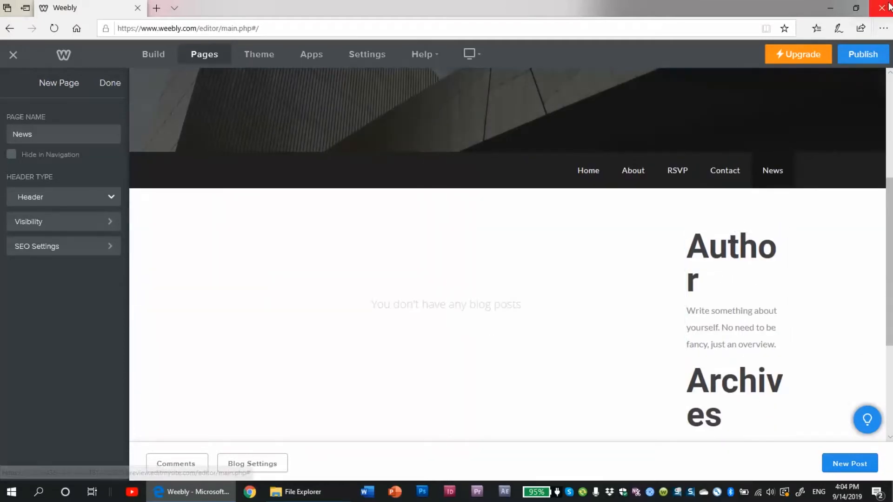
{"action": "scroll", "coordinate": [757, 261], "scroll_direction": "up", "scroll_amount": 4}
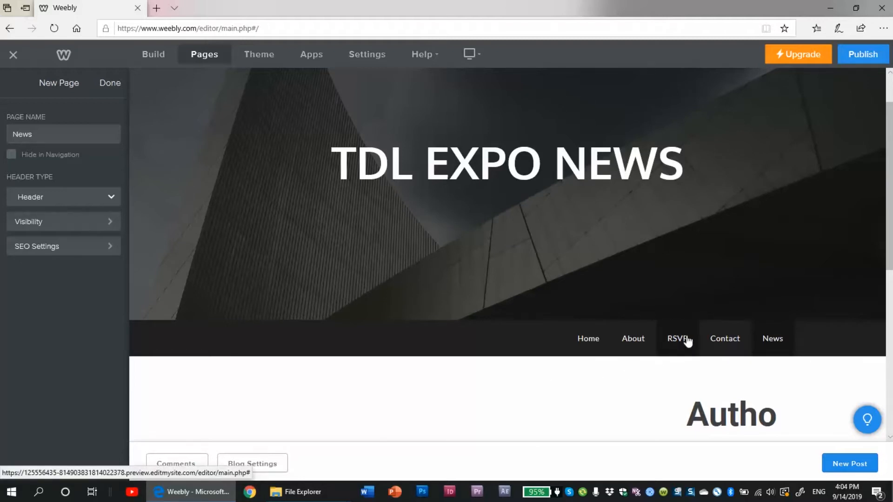
{"action": "left_click", "coordinate": [110, 84]}
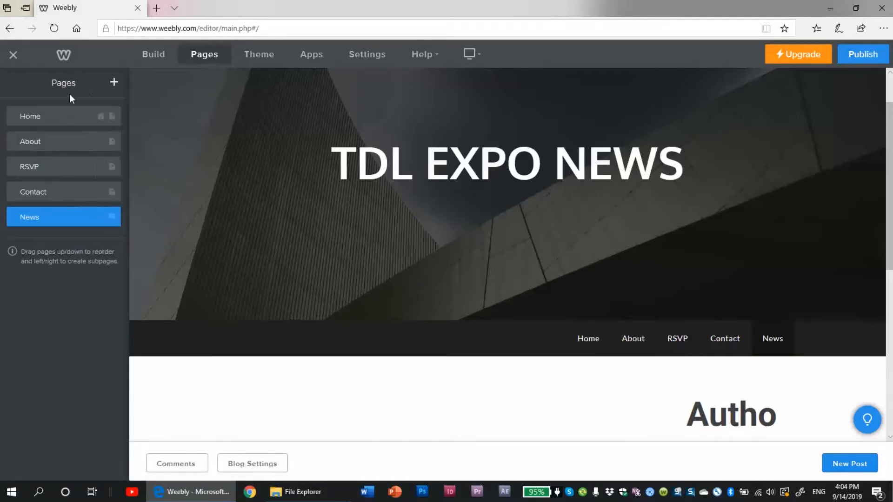
{"action": "left_click", "coordinate": [112, 83]}
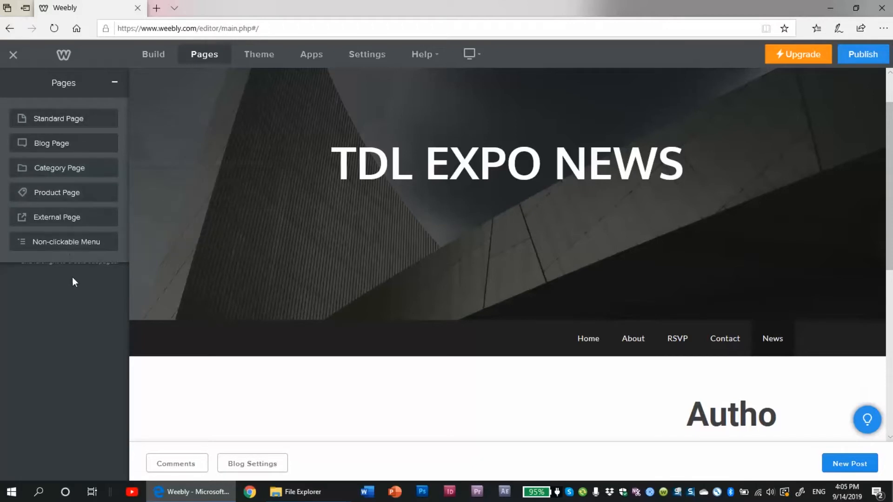
{"action": "left_click", "coordinate": [114, 83]}
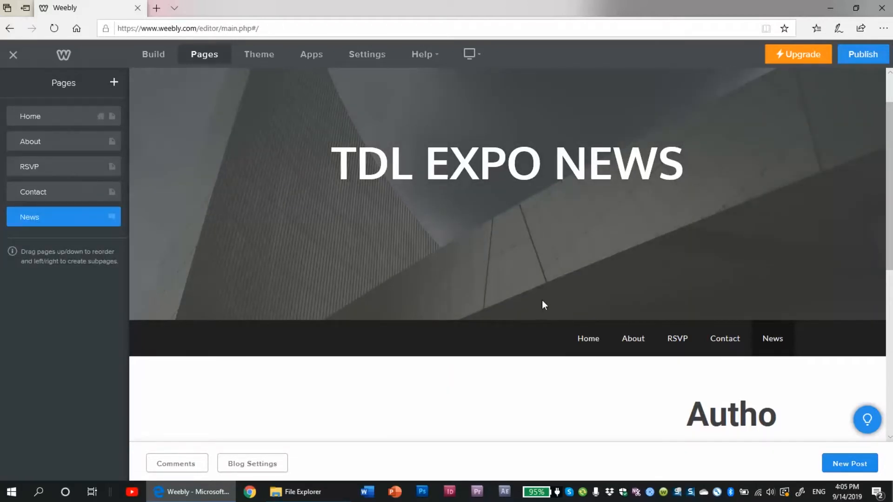
{"action": "scroll", "coordinate": [559, 289], "scroll_direction": "up", "scroll_amount": 1}
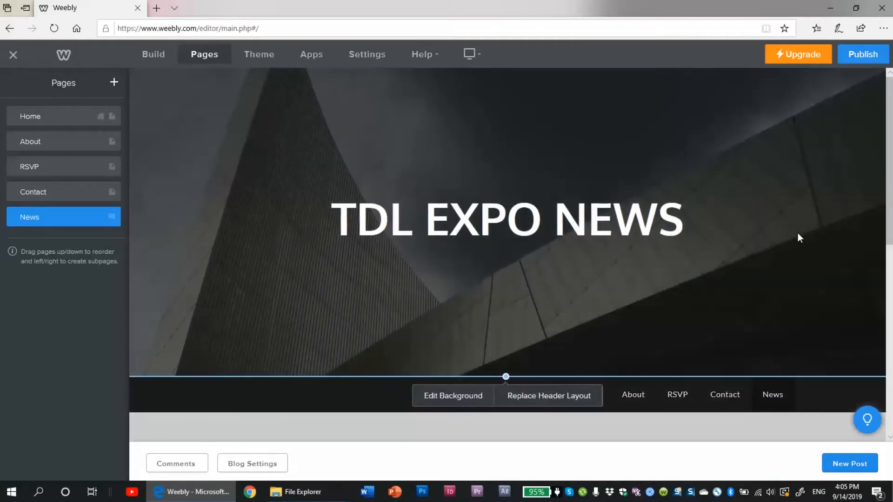
{"action": "left_click", "coordinate": [541, 402]}
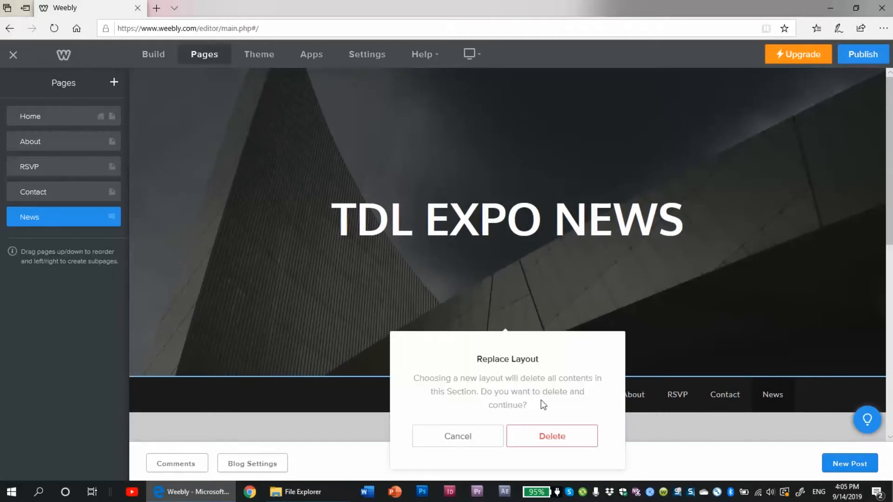
{"action": "scroll", "coordinate": [478, 446], "scroll_direction": "down", "scroll_amount": 4}
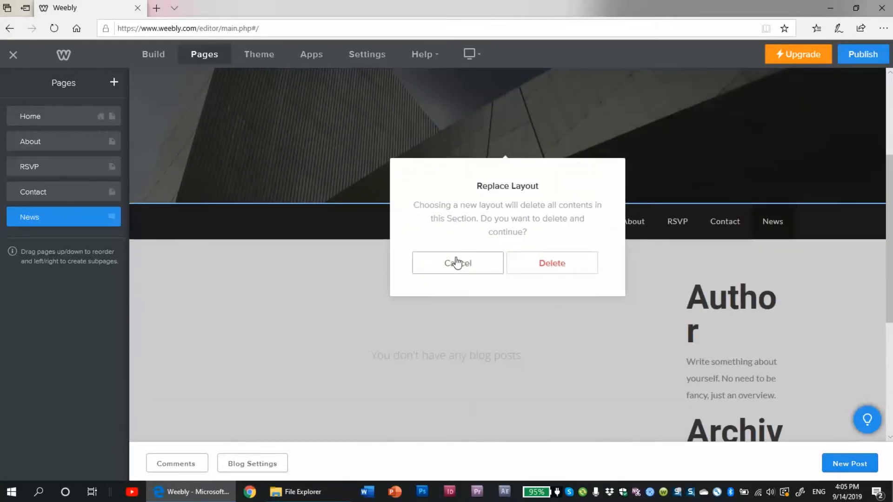
{"action": "left_click", "coordinate": [454, 262]}
{"action": "scroll", "coordinate": [553, 155], "scroll_direction": "up", "scroll_amount": 4}
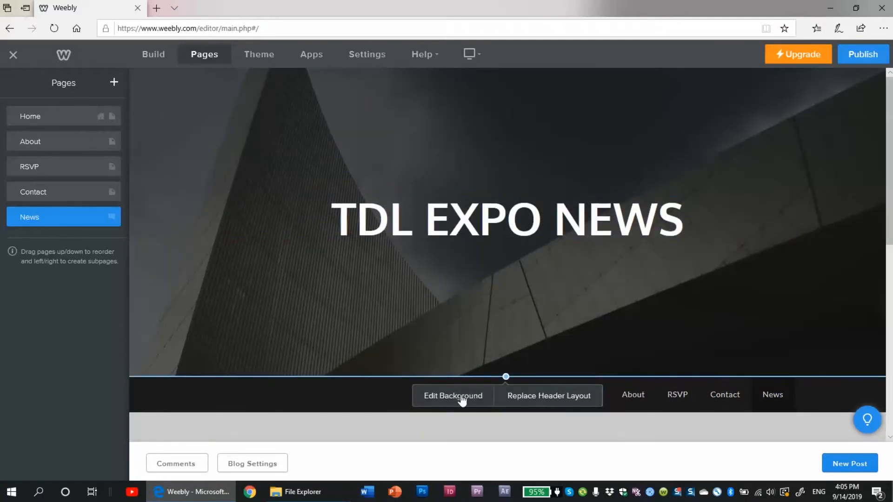
Step: Replace the News page banner's background image with the stock photo of the hazy Empire State Building skyline
{"action": "left_click", "coordinate": [462, 400]}
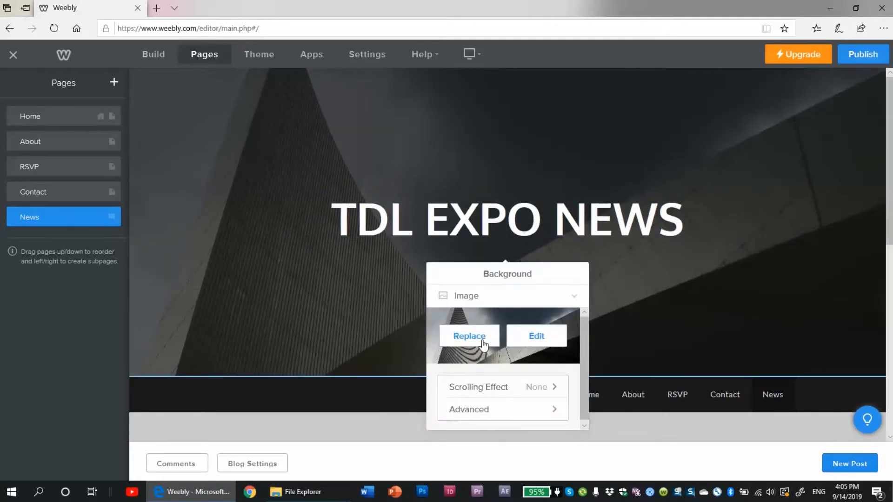
{"action": "left_click", "coordinate": [481, 341]}
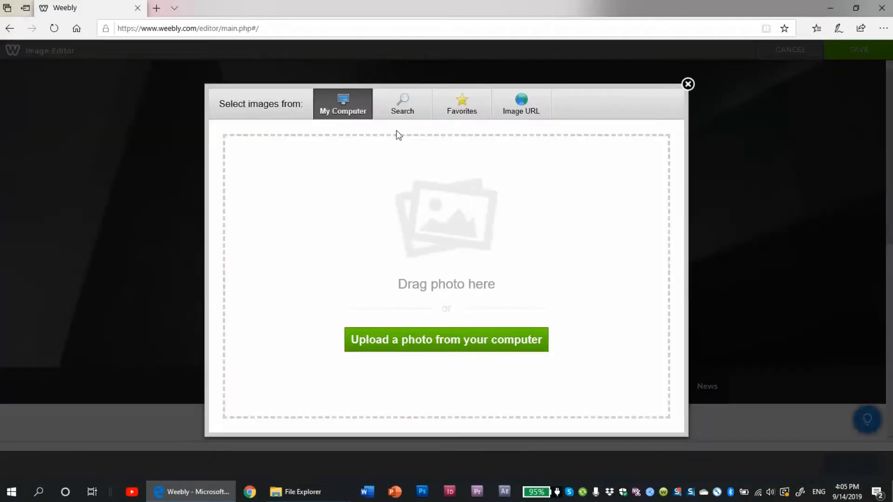
{"action": "left_click", "coordinate": [687, 84]}
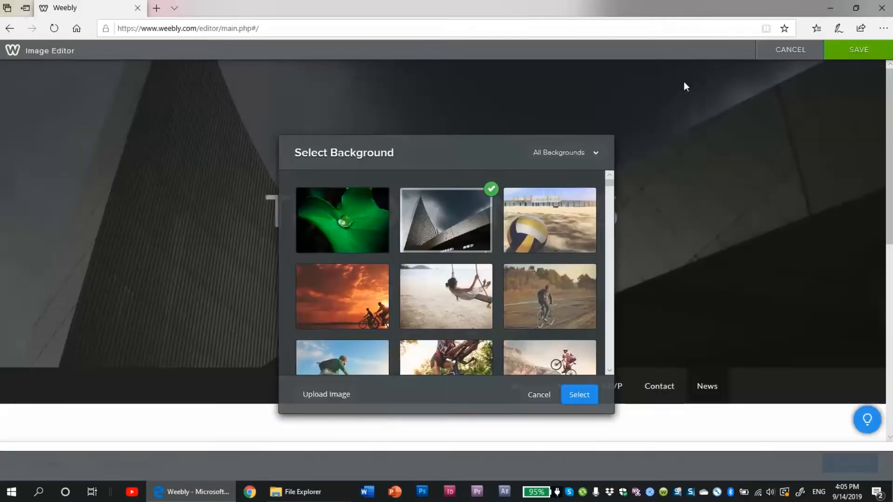
{"action": "scroll", "coordinate": [383, 278], "scroll_direction": "down", "scroll_amount": 3}
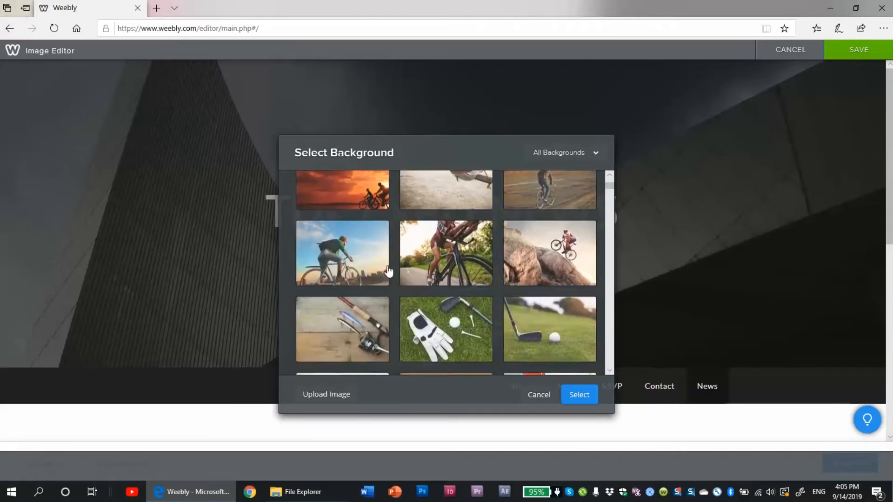
{"action": "scroll", "coordinate": [515, 281], "scroll_direction": "down", "scroll_amount": 3}
{"action": "scroll", "coordinate": [515, 280], "scroll_direction": "down", "scroll_amount": 3}
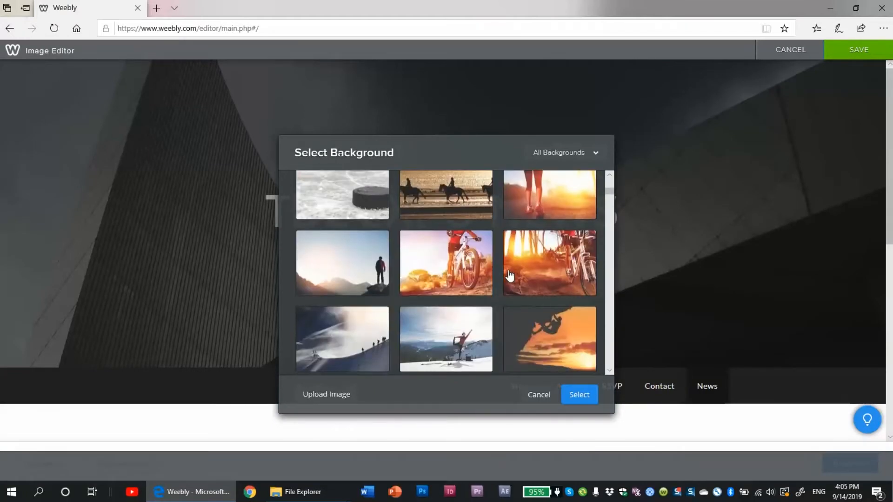
{"action": "scroll", "coordinate": [478, 288], "scroll_direction": "down", "scroll_amount": 10}
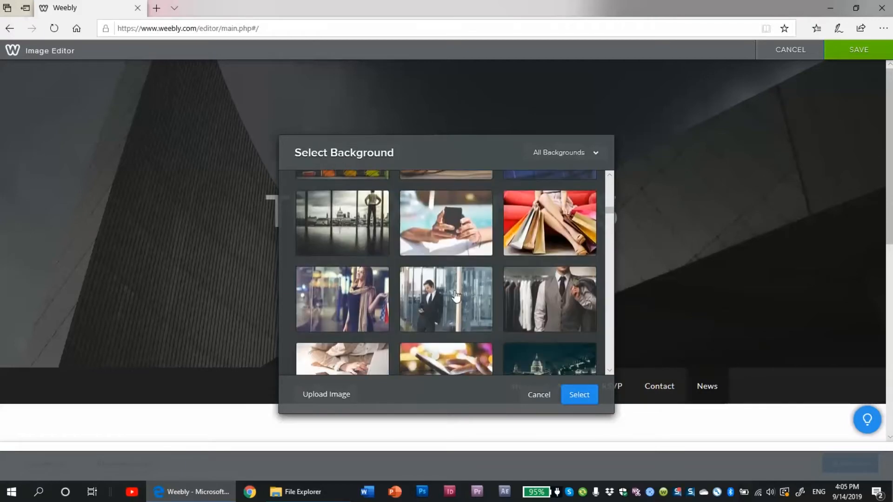
{"action": "scroll", "coordinate": [481, 283], "scroll_direction": "down", "scroll_amount": 4}
{"action": "left_click", "coordinate": [566, 266]}
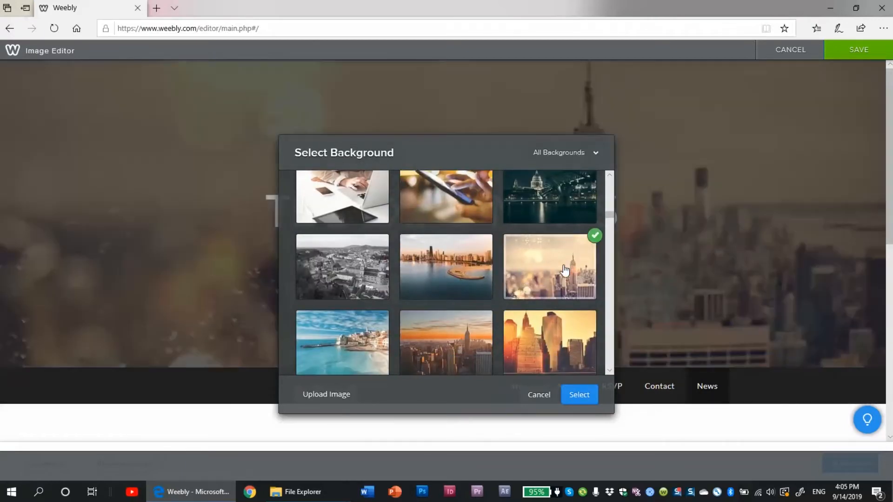
{"action": "left_click", "coordinate": [579, 395]}
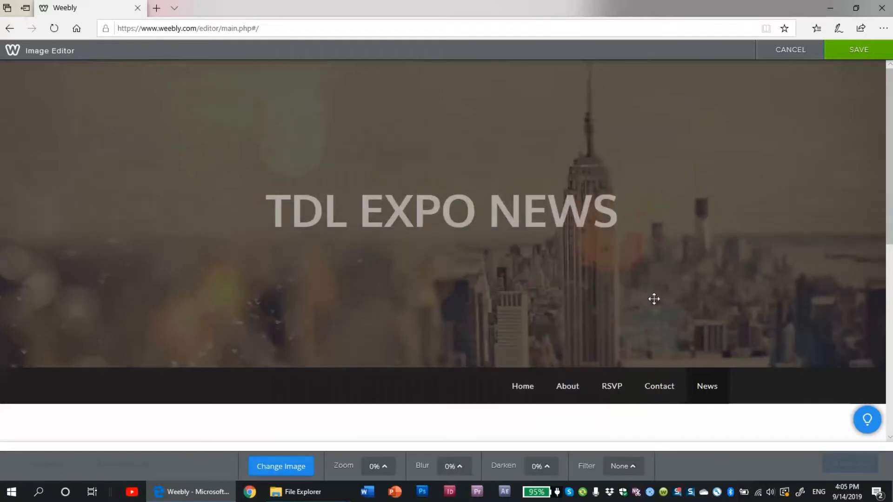
Step: Try a 90% blur on the banner's background image and return it to 0%
{"action": "left_click", "coordinate": [459, 469]}
{"action": "left_click_drag", "start_coordinate": [458, 449], "coordinate": [461, 385]}
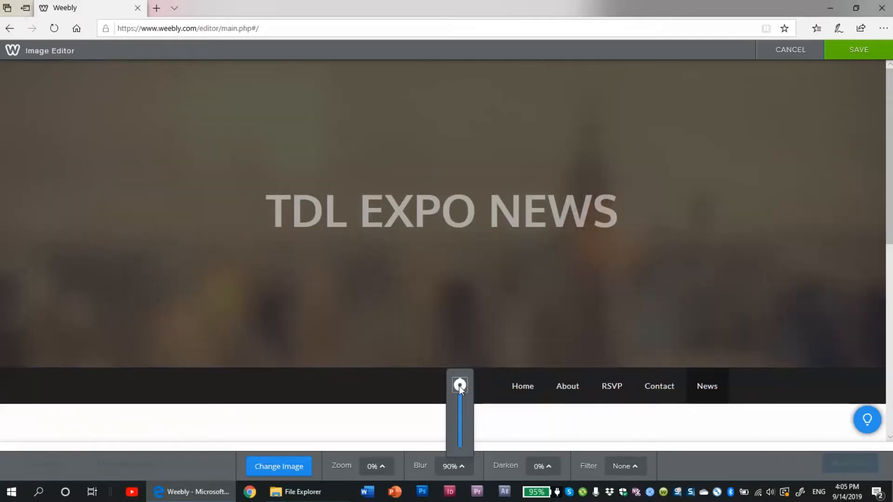
{"action": "left_click_drag", "start_coordinate": [459, 386], "coordinate": [466, 458]}
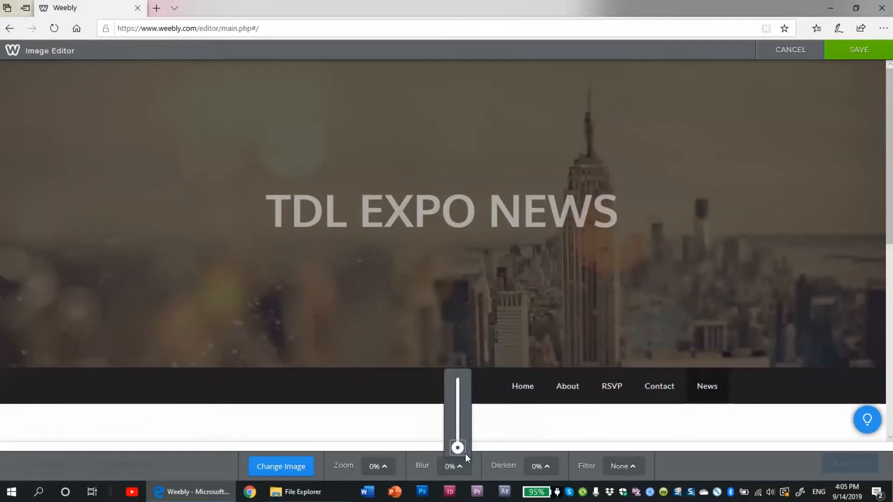
Step: Zoom the banner's background image to 30%, apply the Vignette filter and save the image edits
{"action": "left_click", "coordinate": [377, 467]}
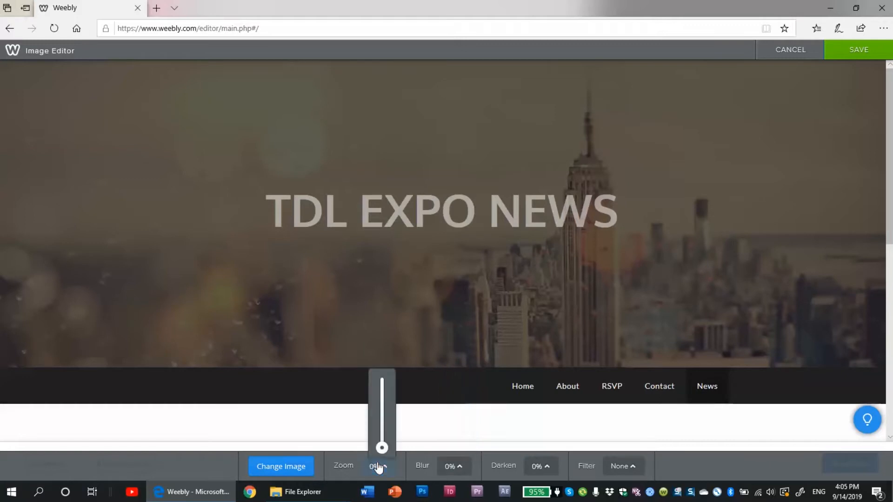
{"action": "left_click_drag", "start_coordinate": [380, 447], "coordinate": [383, 431]}
{"action": "left_click", "coordinate": [539, 466]}
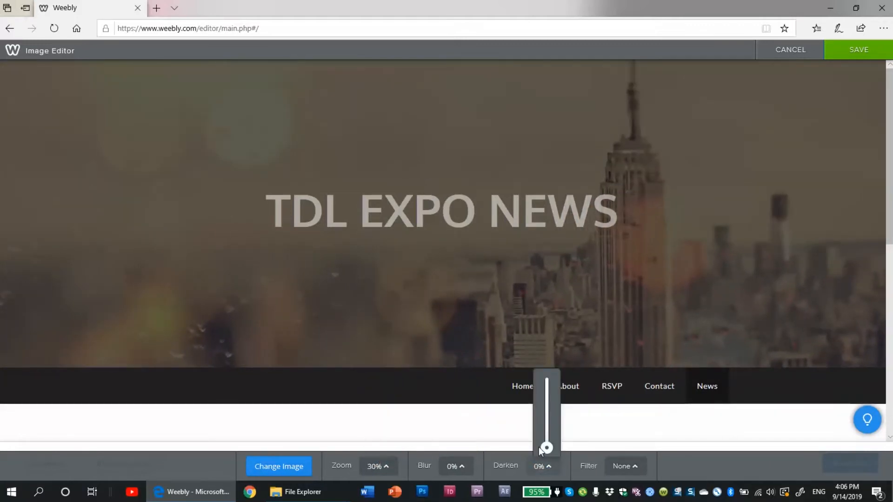
{"action": "left_click", "coordinate": [623, 466]}
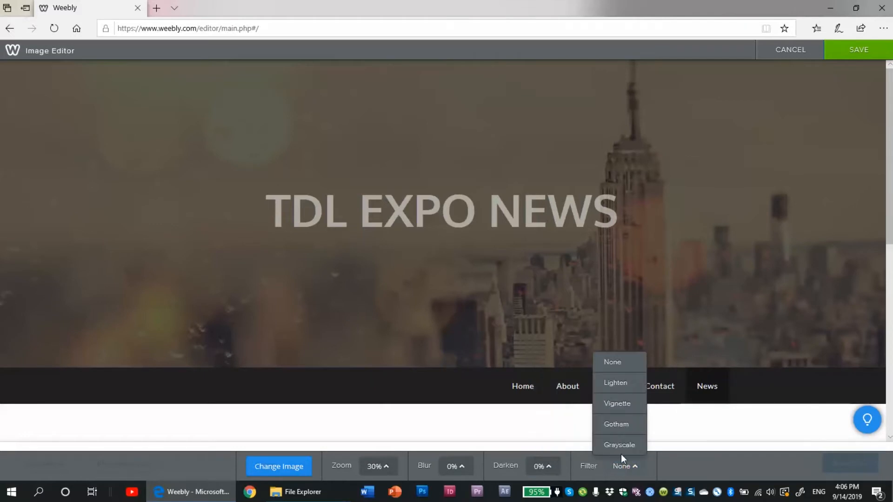
{"action": "left_click", "coordinate": [610, 404]}
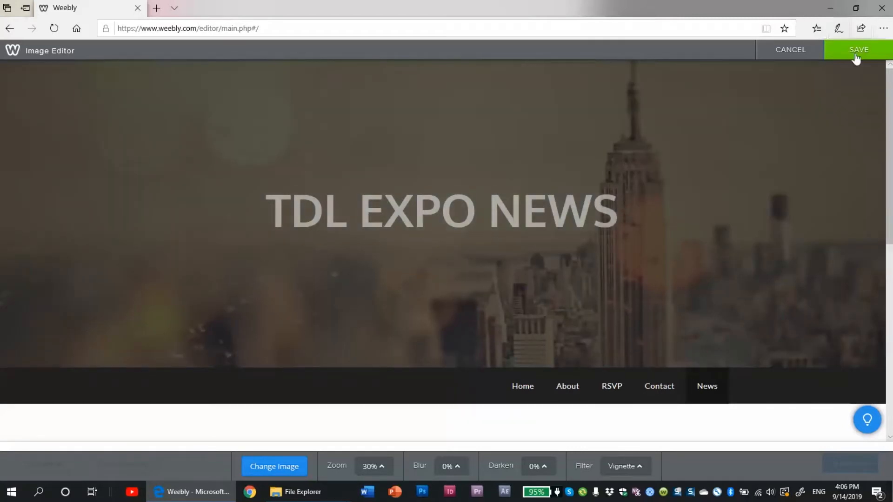
{"action": "left_click", "coordinate": [856, 52]}
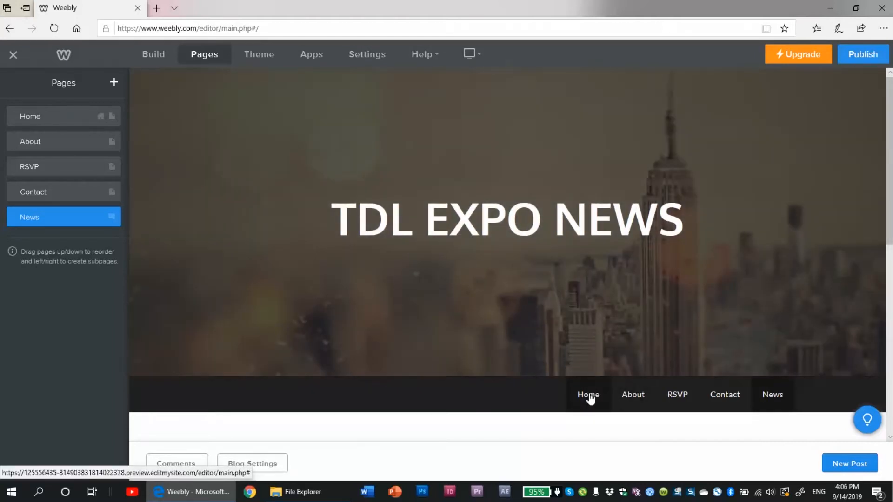
Step: Set the scrolling effect of the Home page's header background image to Parallax
{"action": "left_click", "coordinate": [589, 396]}
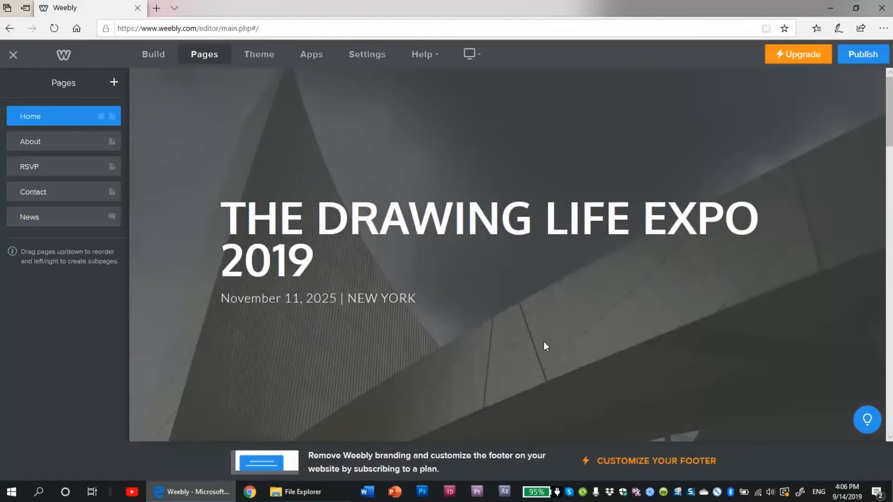
{"action": "scroll", "coordinate": [585, 348], "scroll_direction": "down", "scroll_amount": 5}
{"action": "left_click", "coordinate": [439, 242]}
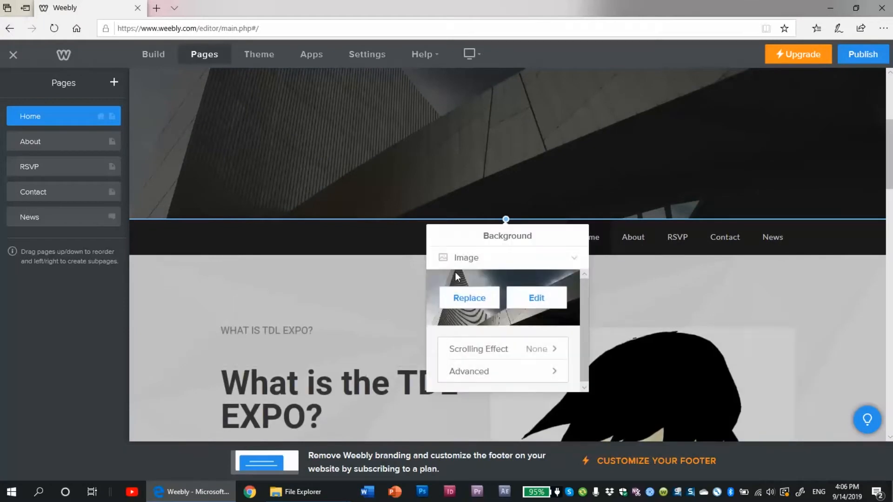
{"action": "scroll", "coordinate": [689, 236], "scroll_direction": "up", "scroll_amount": 3}
{"action": "scroll", "coordinate": [690, 238], "scroll_direction": "down", "scroll_amount": 3}
{"action": "scroll", "coordinate": [690, 239], "scroll_direction": "up", "scroll_amount": 3}
{"action": "scroll", "coordinate": [683, 228], "scroll_direction": "down", "scroll_amount": 3}
{"action": "scroll", "coordinate": [680, 318], "scroll_direction": "up", "scroll_amount": 4}
{"action": "scroll", "coordinate": [682, 312], "scroll_direction": "down", "scroll_amount": 2}
{"action": "scroll", "coordinate": [682, 311], "scroll_direction": "up", "scroll_amount": 3}
{"action": "scroll", "coordinate": [682, 290], "scroll_direction": "down", "scroll_amount": 5}
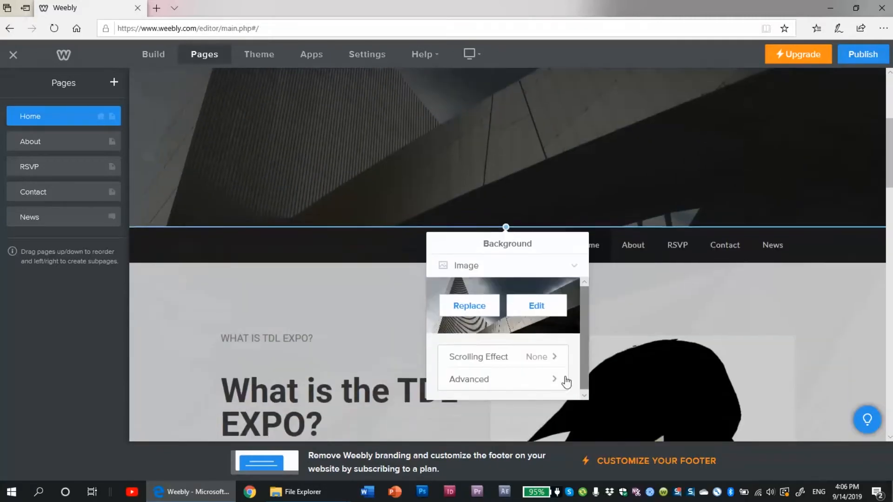
{"action": "left_click", "coordinate": [529, 354]}
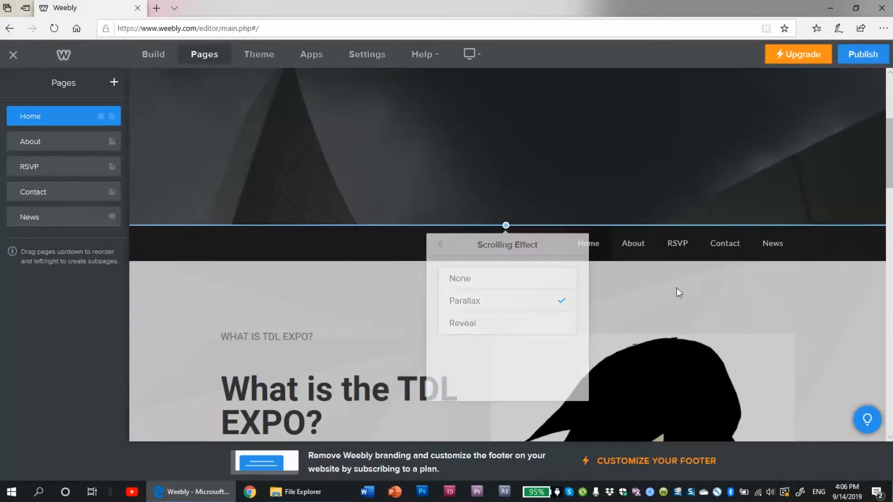
Step: Examine how the header background moves while scrolling the Home page, continuing down to the staff section
{"action": "scroll", "coordinate": [676, 288], "scroll_direction": "up", "scroll_amount": 5}
{"action": "scroll", "coordinate": [670, 286], "scroll_direction": "down", "scroll_amount": 3}
{"action": "scroll", "coordinate": [671, 289], "scroll_direction": "down", "scroll_amount": 4}
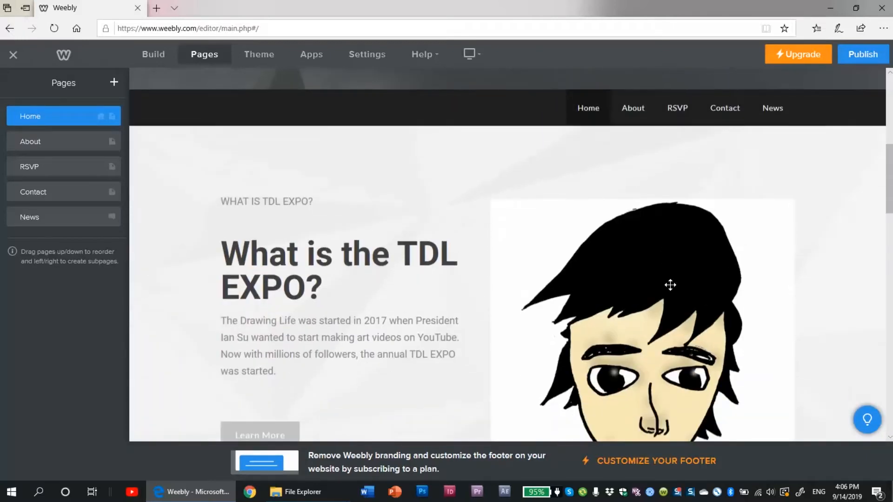
{"action": "scroll", "coordinate": [672, 290], "scroll_direction": "up", "scroll_amount": 7}
{"action": "scroll", "coordinate": [671, 285], "scroll_direction": "down", "scroll_amount": 1}
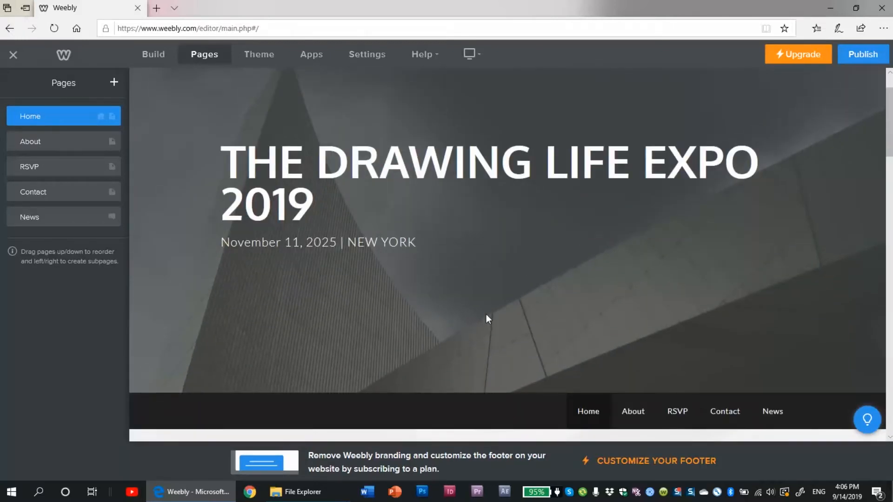
{"action": "scroll", "coordinate": [486, 313], "scroll_direction": "down", "scroll_amount": 4}
{"action": "scroll", "coordinate": [656, 280], "scroll_direction": "up", "scroll_amount": 4}
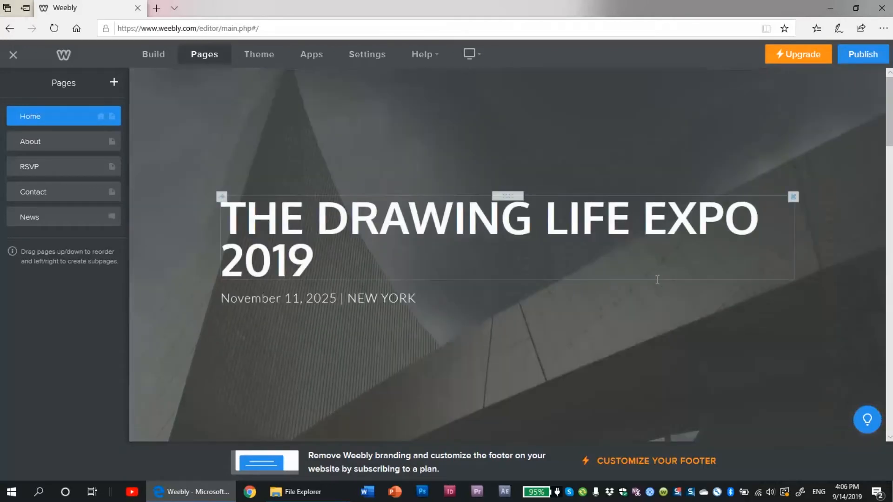
{"action": "scroll", "coordinate": [667, 315], "scroll_direction": "down", "scroll_amount": 2}
{"action": "scroll", "coordinate": [667, 314], "scroll_direction": "down", "scroll_amount": 4}
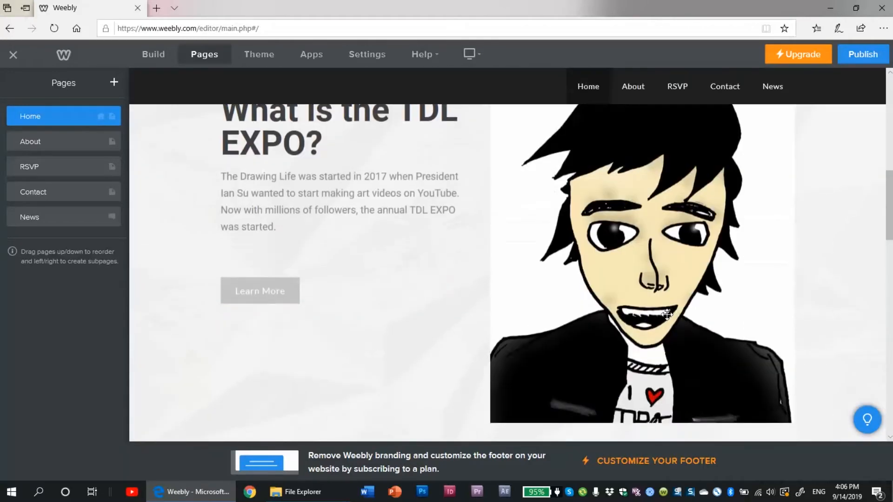
{"action": "scroll", "coordinate": [660, 299], "scroll_direction": "up", "scroll_amount": 5}
{"action": "scroll", "coordinate": [531, 305], "scroll_direction": "down", "scroll_amount": 3}
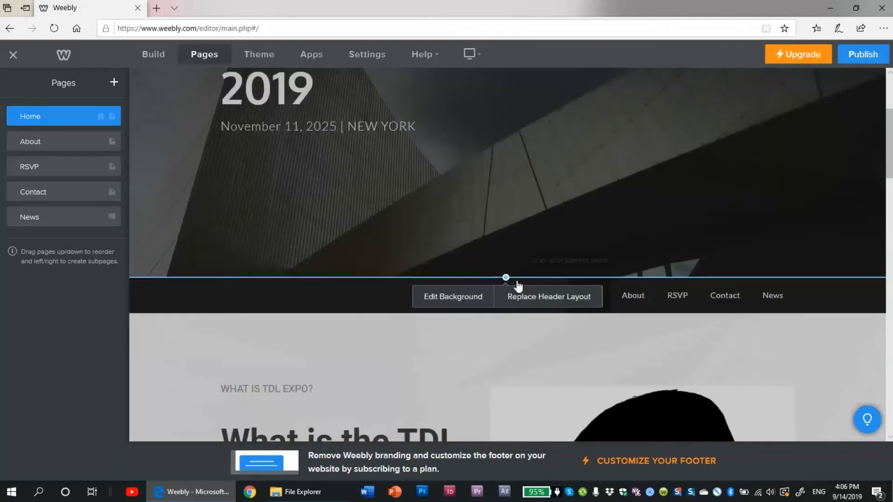
{"action": "scroll", "coordinate": [539, 260], "scroll_direction": "up", "scroll_amount": 3}
{"action": "scroll", "coordinate": [613, 272], "scroll_direction": "down", "scroll_amount": 3}
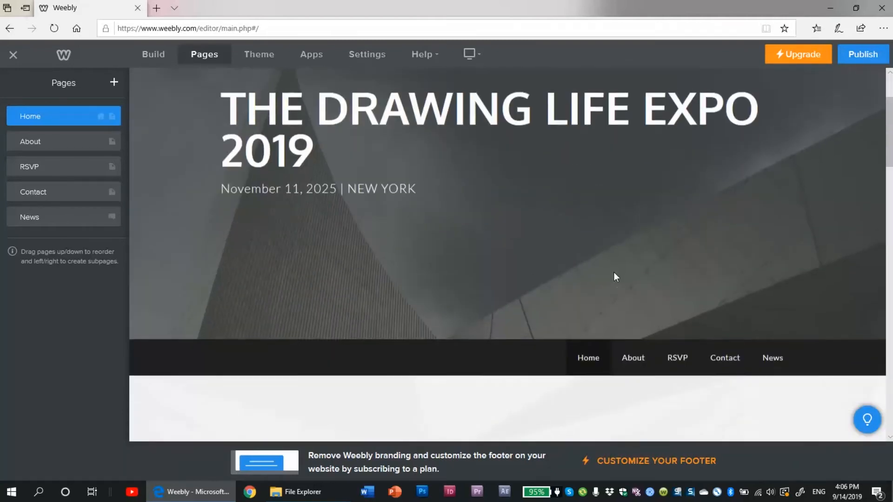
{"action": "scroll", "coordinate": [613, 271], "scroll_direction": "up", "scroll_amount": 5}
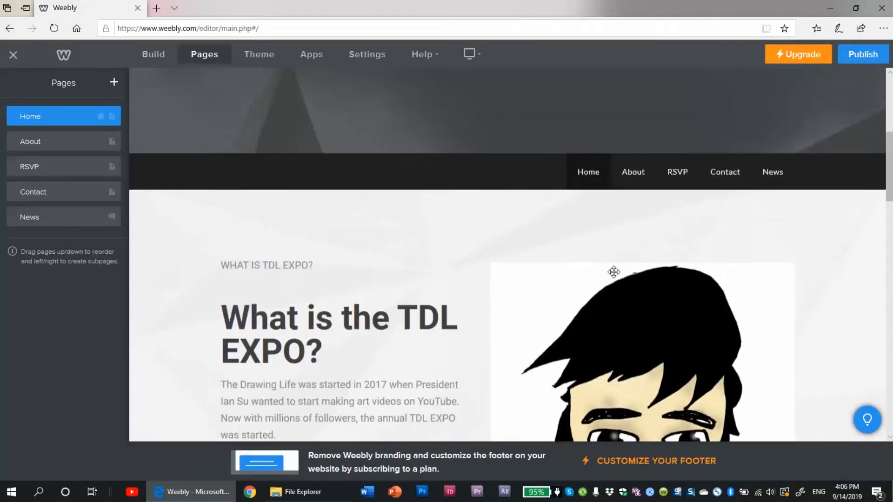
{"action": "scroll", "coordinate": [615, 272], "scroll_direction": "down", "scroll_amount": 5}
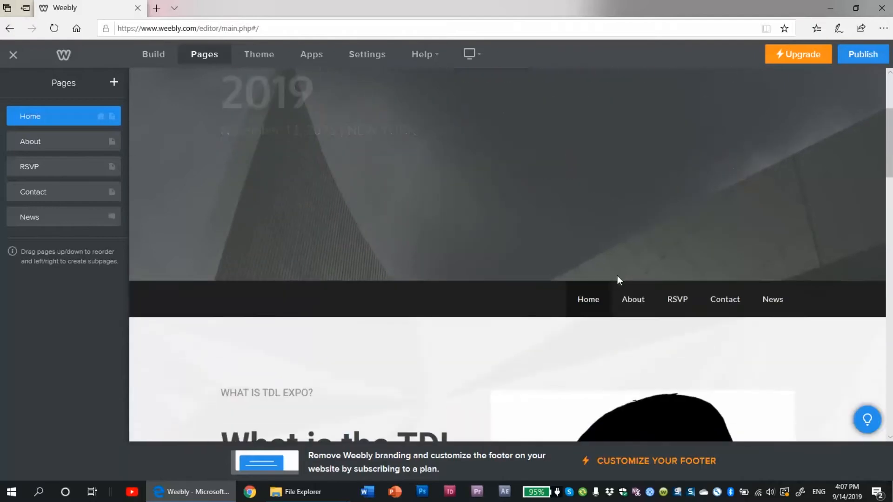
{"action": "scroll", "coordinate": [618, 275], "scroll_direction": "down", "scroll_amount": 8}
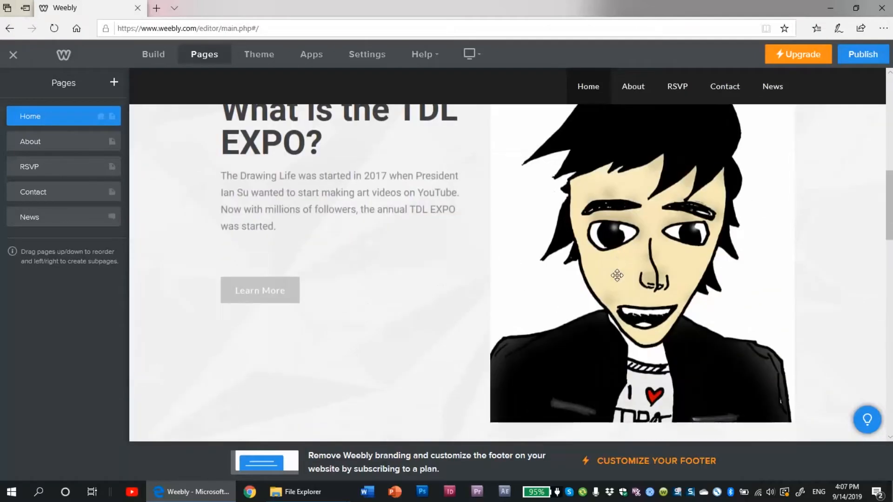
{"action": "scroll", "coordinate": [619, 277], "scroll_direction": "down", "scroll_amount": 4}
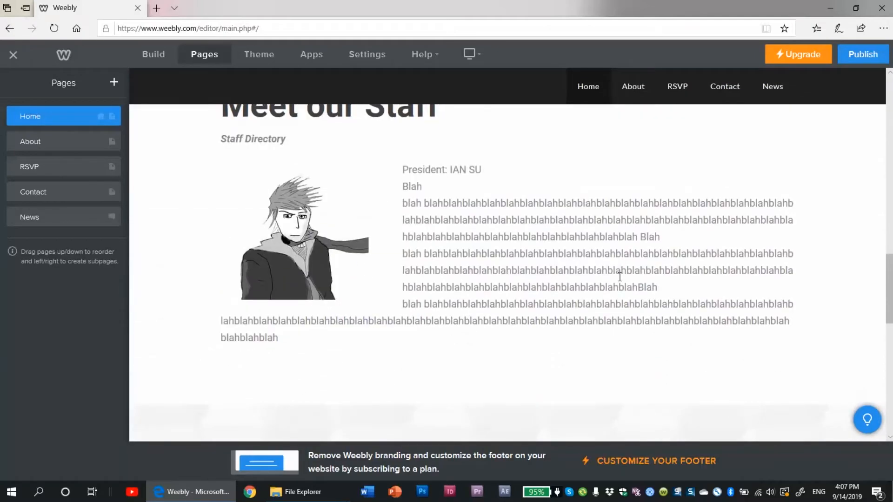
Step: Review the rest of the Home page down to the ticket purchase section and return to the header
{"action": "scroll", "coordinate": [619, 276], "scroll_direction": "down", "scroll_amount": 15}
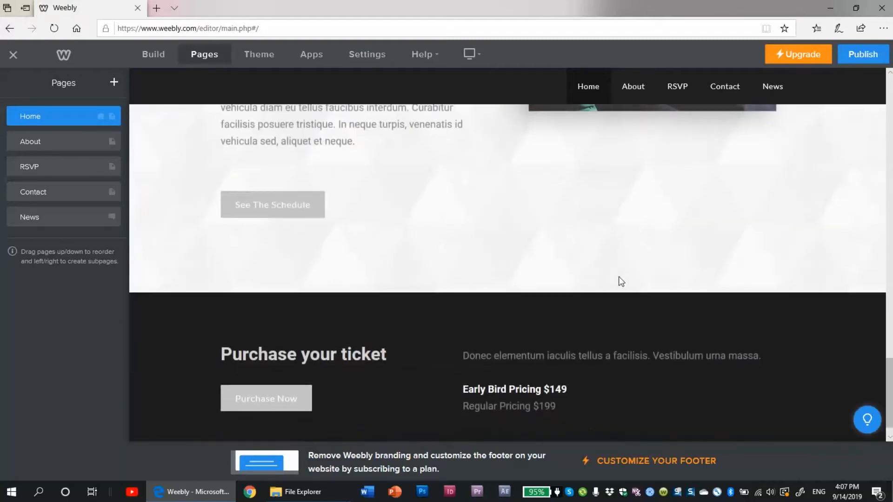
{"action": "scroll", "coordinate": [622, 285], "scroll_direction": "up", "scroll_amount": 7}
{"action": "scroll", "coordinate": [621, 279], "scroll_direction": "up", "scroll_amount": 10}
{"action": "scroll", "coordinate": [617, 269], "scroll_direction": "up", "scroll_amount": 4}
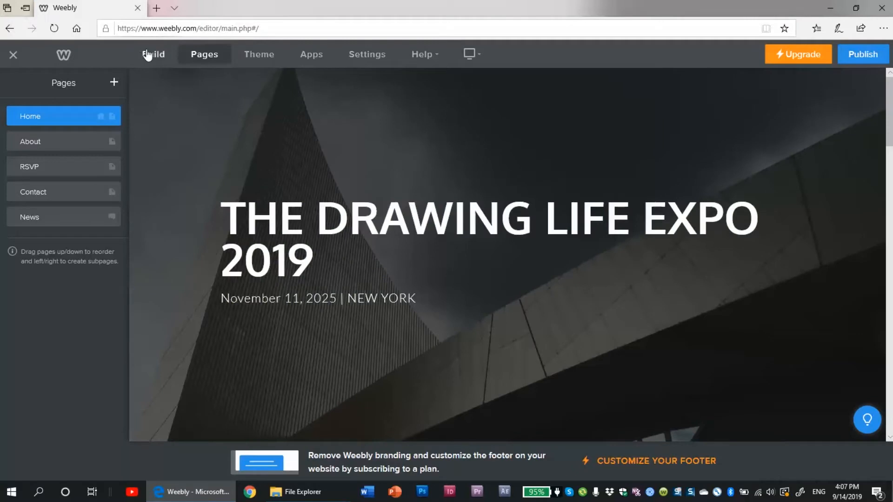
Step: Switch the editor to page building and compare the Home header with the TDL Expo introduction section
{"action": "left_click", "coordinate": [147, 55]}
{"action": "scroll", "coordinate": [272, 150], "scroll_direction": "down", "scroll_amount": 5}
{"action": "scroll", "coordinate": [273, 150], "scroll_direction": "down", "scroll_amount": 2}
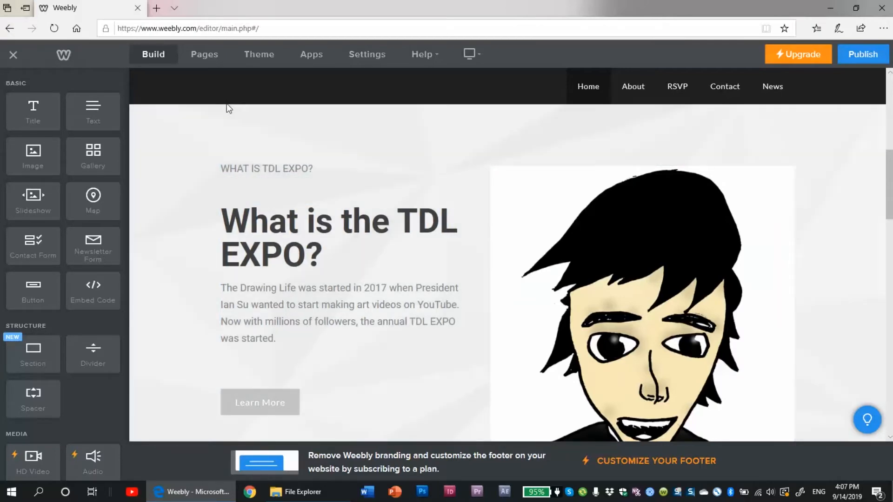
{"action": "scroll", "coordinate": [372, 223], "scroll_direction": "up", "scroll_amount": 6}
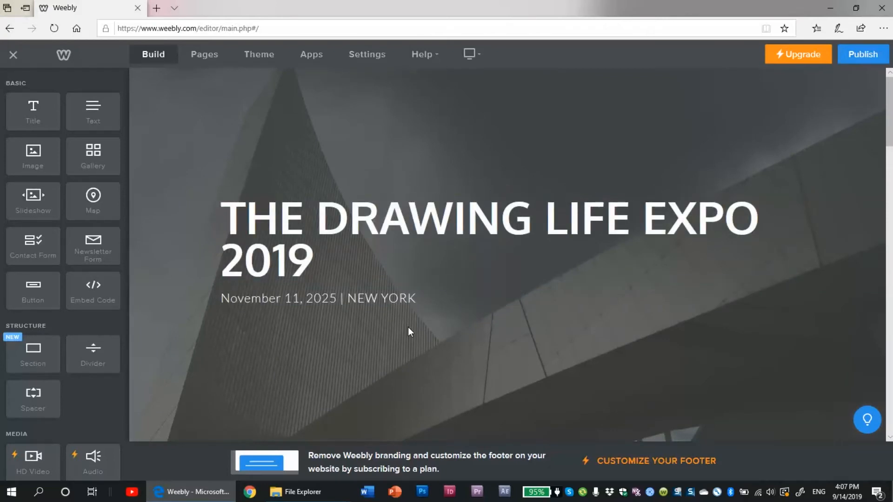
{"action": "scroll", "coordinate": [409, 332], "scroll_direction": "down", "scroll_amount": 6}
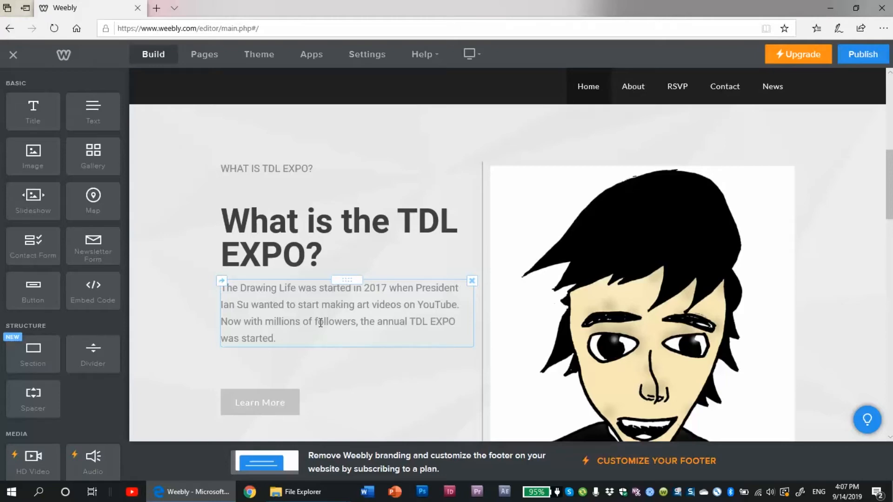
{"action": "scroll", "coordinate": [320, 322], "scroll_direction": "up", "scroll_amount": 8}
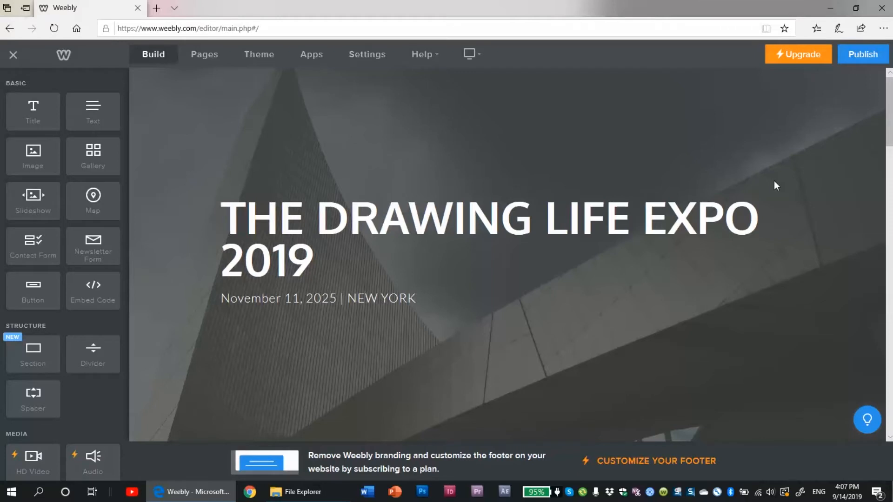
{"action": "scroll", "coordinate": [775, 185], "scroll_direction": "down", "scroll_amount": 2}
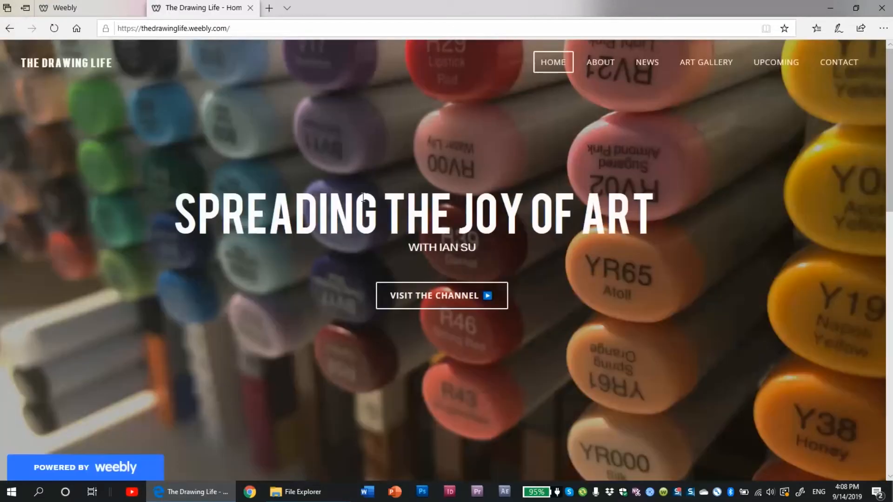
Step: Browse the published Drawing Life example site, viewing its Home, Art Gallery, Contact and About pages
{"action": "scroll", "coordinate": [348, 181], "scroll_direction": "down", "scroll_amount": 5}
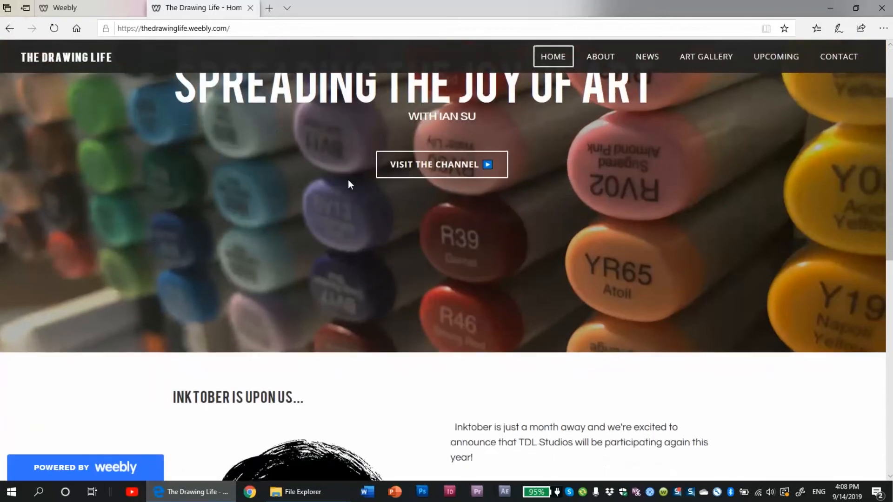
{"action": "scroll", "coordinate": [348, 180], "scroll_direction": "down", "scroll_amount": 10}
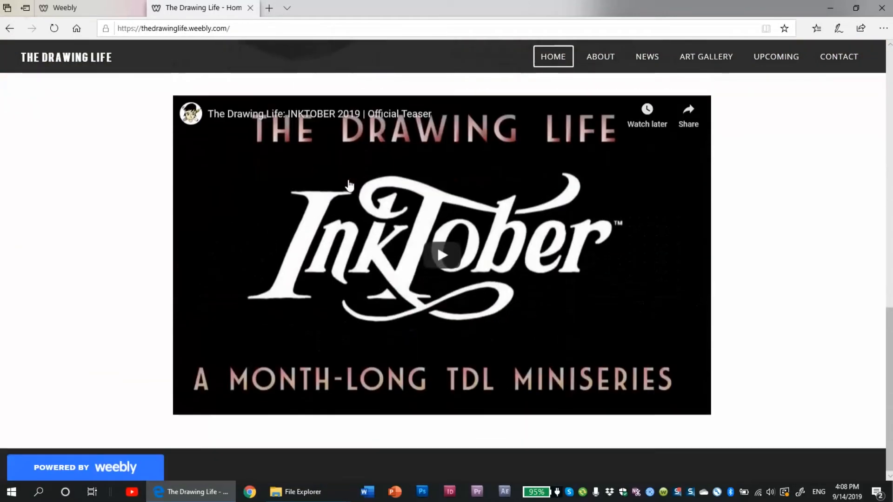
{"action": "scroll", "coordinate": [505, 93], "scroll_direction": "up", "scroll_amount": 8}
{"action": "left_click", "coordinate": [683, 55]}
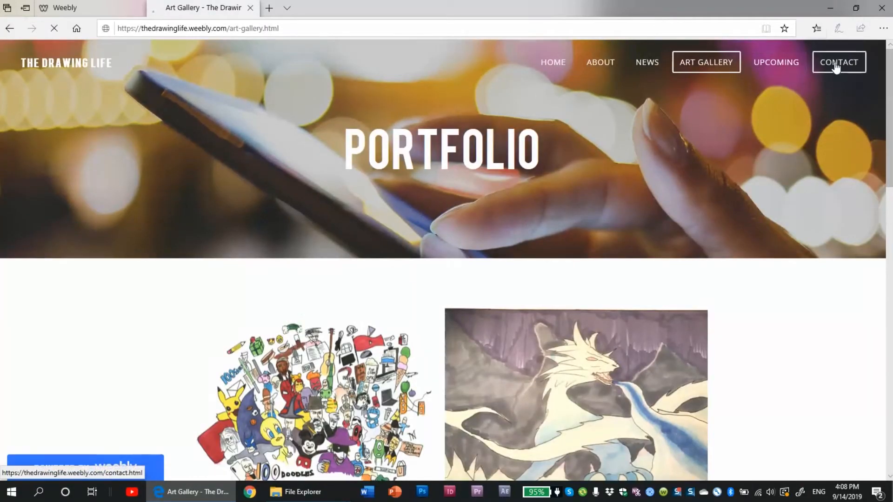
{"action": "left_click", "coordinate": [836, 62]}
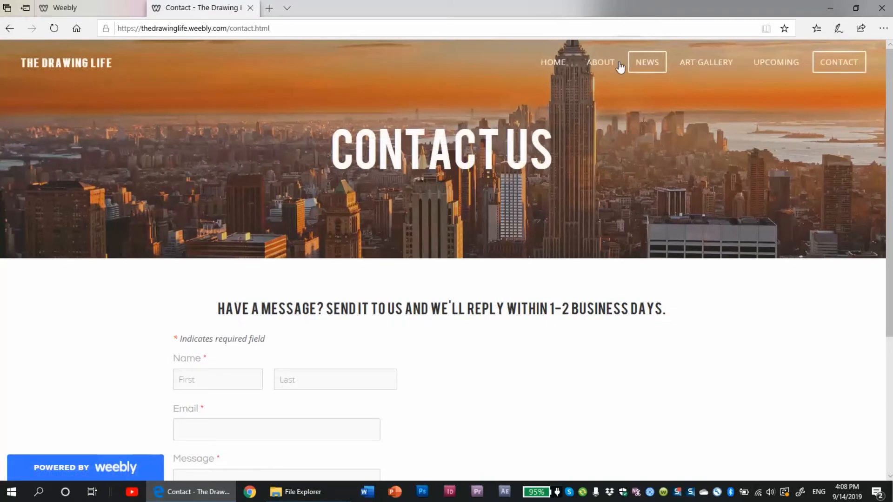
{"action": "left_click", "coordinate": [599, 62]}
{"action": "scroll", "coordinate": [555, 172], "scroll_direction": "down", "scroll_amount": 3}
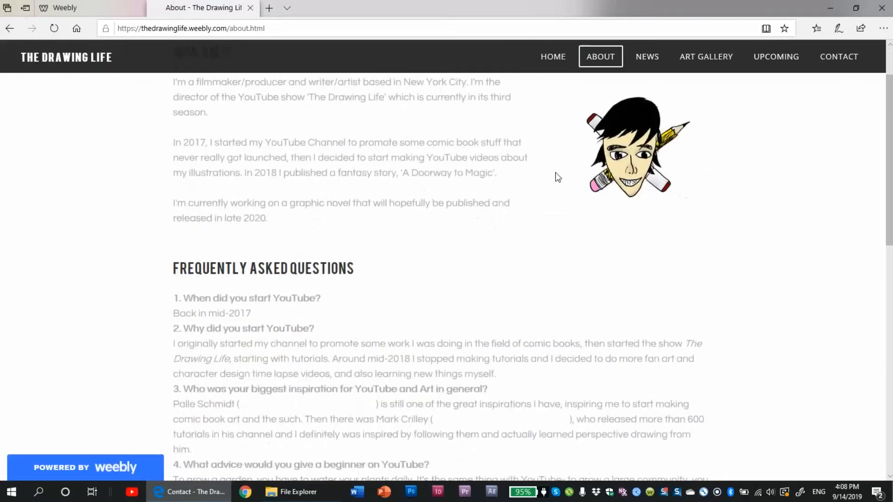
{"action": "scroll", "coordinate": [520, 155], "scroll_direction": "down", "scroll_amount": 4}
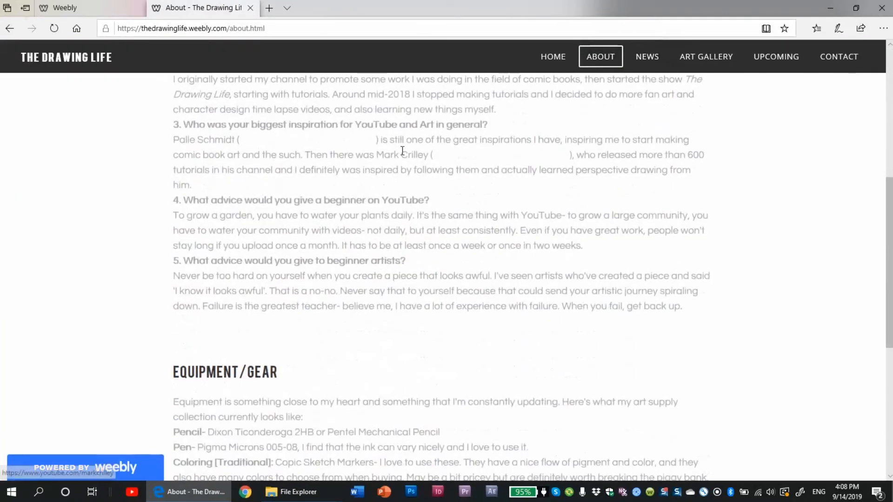
{"action": "scroll", "coordinate": [447, 154], "scroll_direction": "up", "scroll_amount": 7}
{"action": "left_click", "coordinate": [552, 56]}
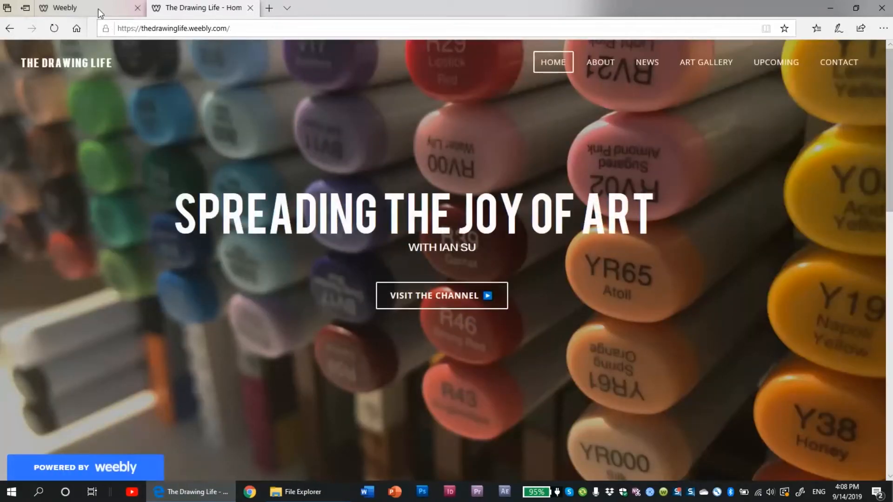
{"action": "left_click", "coordinate": [65, 7]}
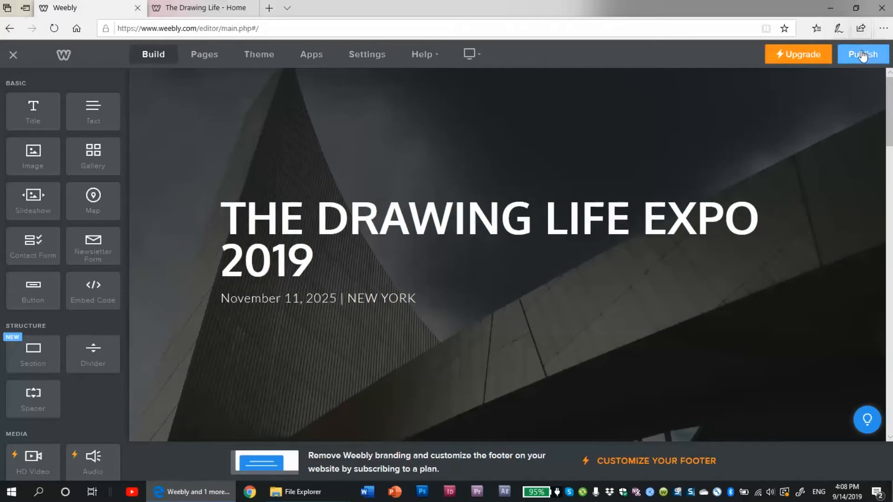
{"action": "left_click", "coordinate": [862, 57]}
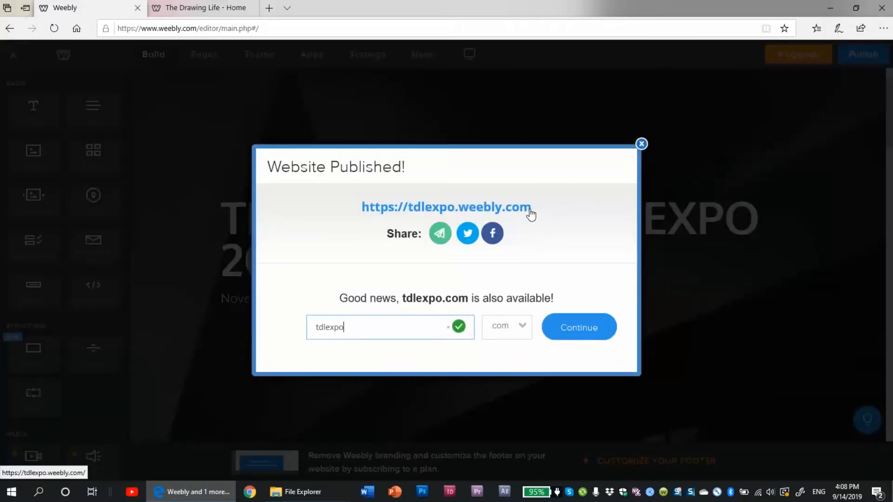
{"action": "left_click_drag", "start_coordinate": [540, 207], "coordinate": [362, 204]}
{"action": "key", "text": "ctrl+c"}
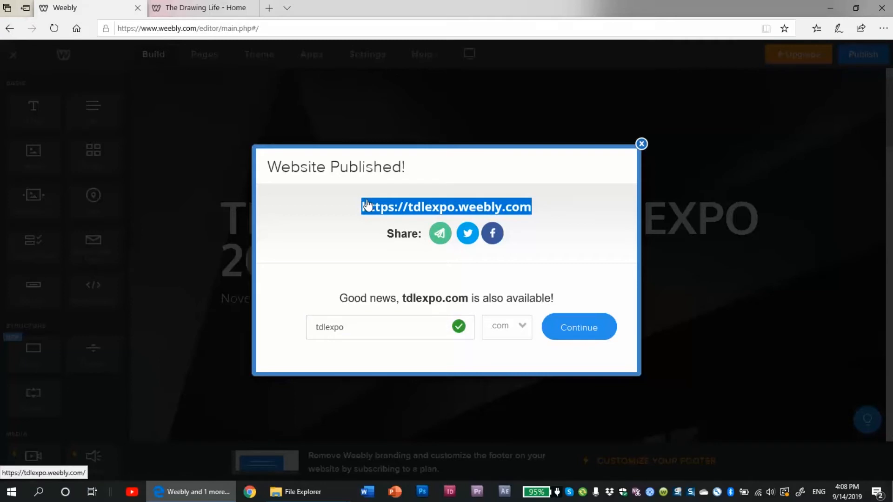
{"action": "left_click", "coordinate": [382, 33]}
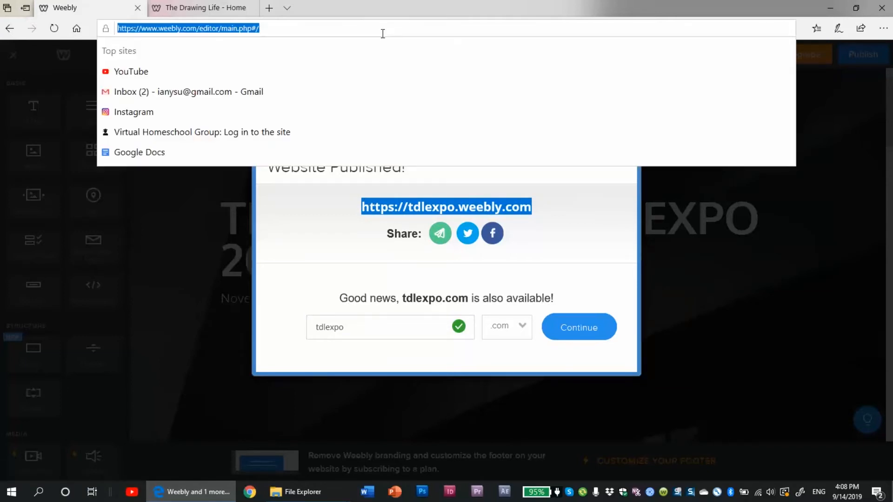
{"action": "key", "text": "super"}
{"action": "key", "text": "super"}
{"action": "key", "text": "ctrl+v"}
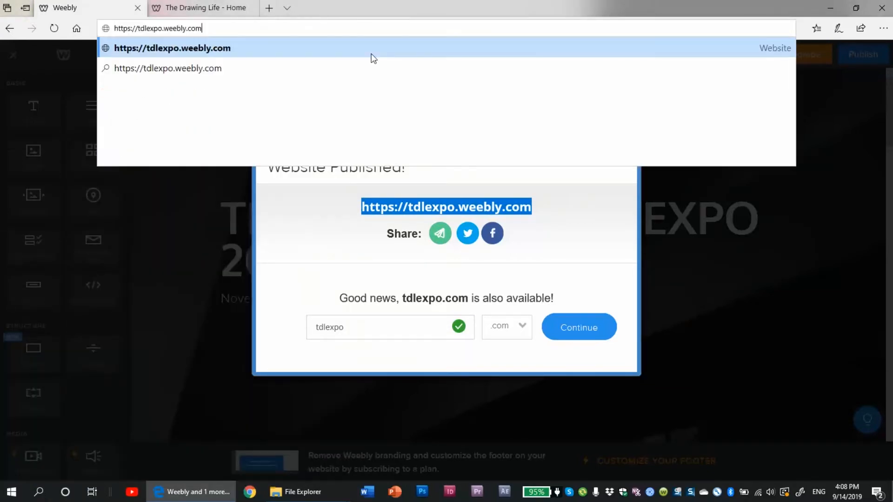
{"action": "key", "text": "Return"}
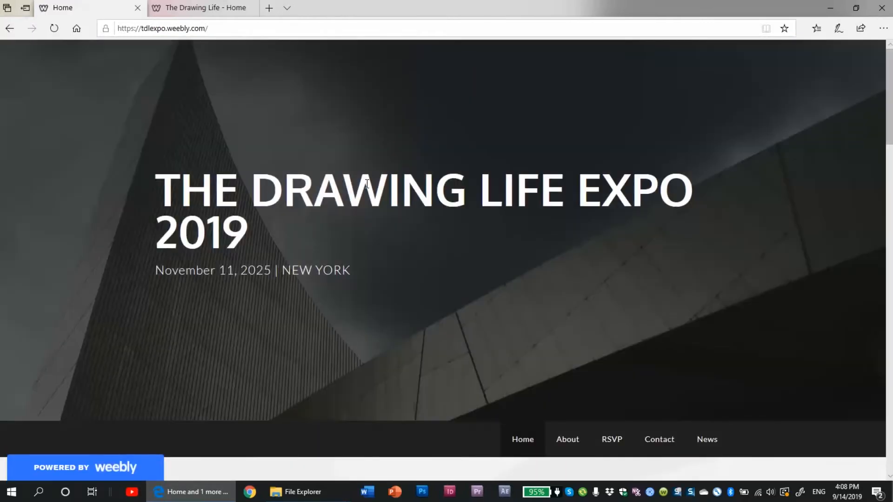
Step: Look through the published Expo Home page and return to its header
{"action": "scroll", "coordinate": [498, 223], "scroll_direction": "down", "scroll_amount": 14}
{"action": "scroll", "coordinate": [525, 246], "scroll_direction": "up", "scroll_amount": 7}
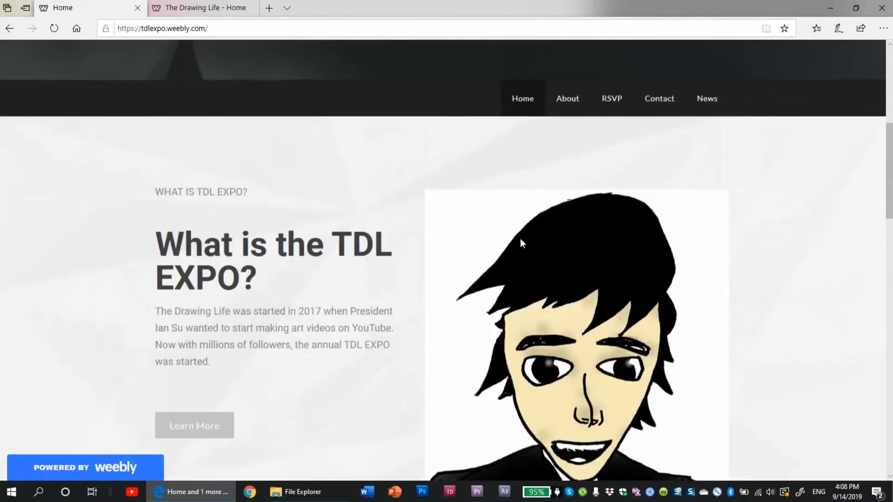
{"action": "scroll", "coordinate": [563, 140], "scroll_direction": "up", "scroll_amount": 7}
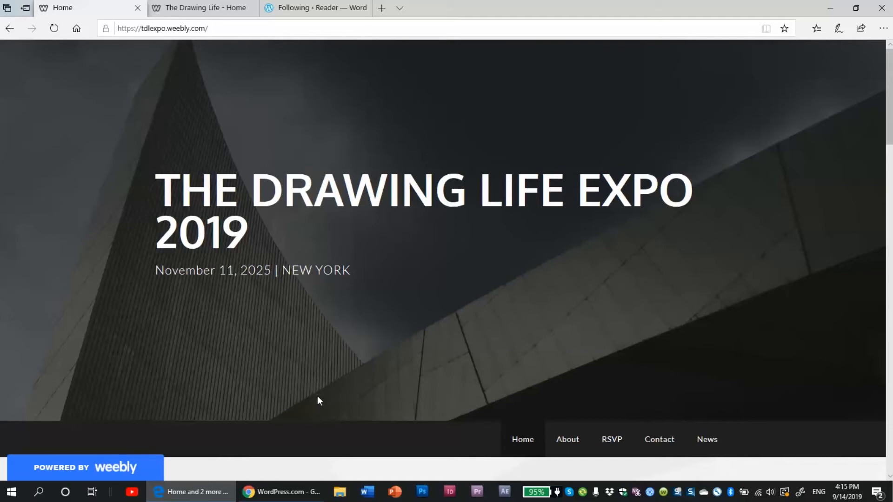
Step: Switch to WordPress.com, go to its sign-in, and open My Sites in the signed-in account
{"action": "left_click", "coordinate": [304, 492]}
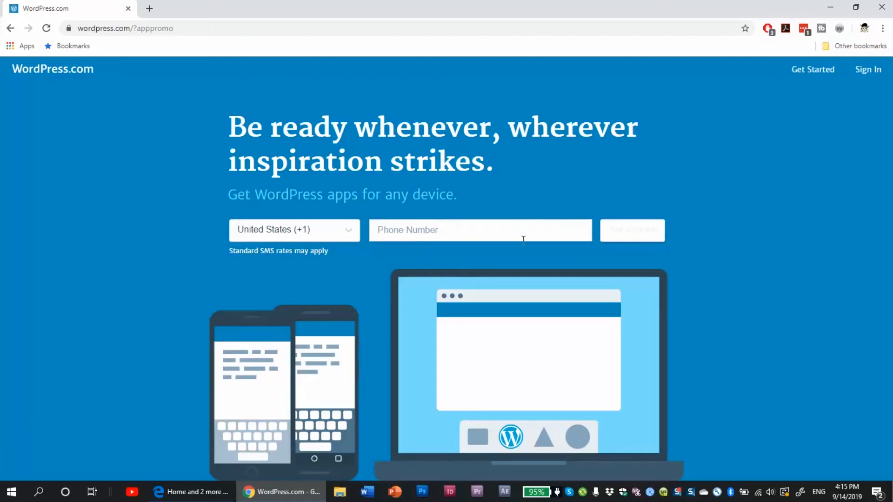
{"action": "left_click", "coordinate": [869, 68]}
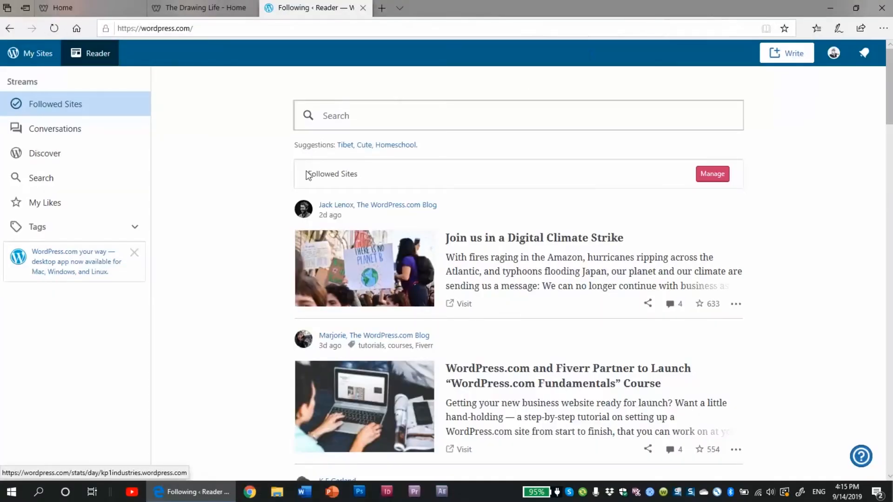
{"action": "left_click", "coordinate": [38, 56]}
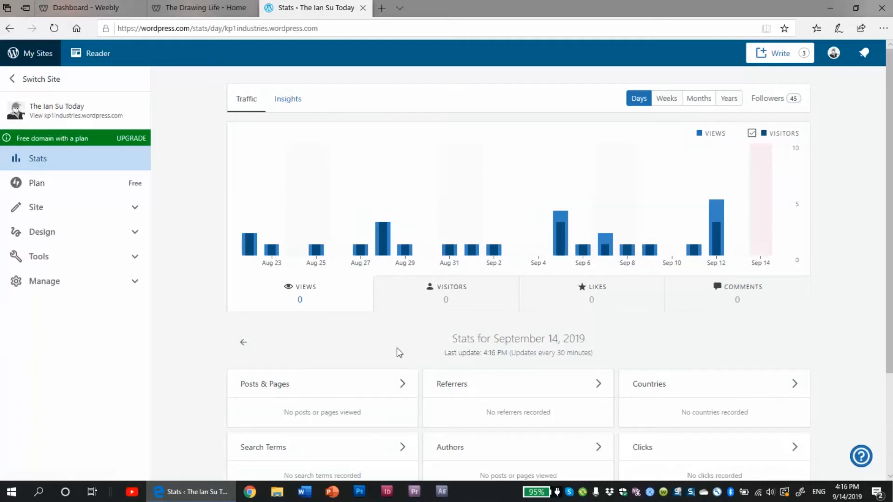
Step: Compare the WordPress site's stats page with the Weebly site dashboard
{"action": "scroll", "coordinate": [500, 323], "scroll_direction": "down", "scroll_amount": 1}
{"action": "left_click", "coordinate": [86, 7]}
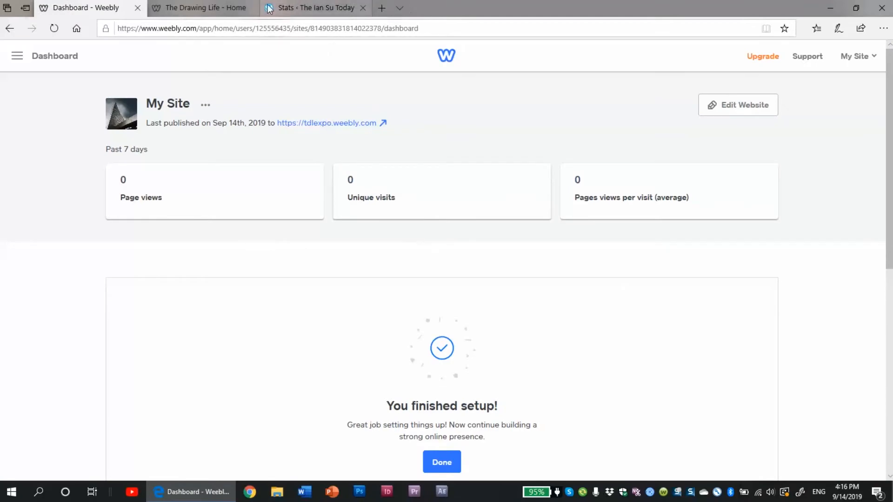
{"action": "left_click", "coordinate": [281, 8]}
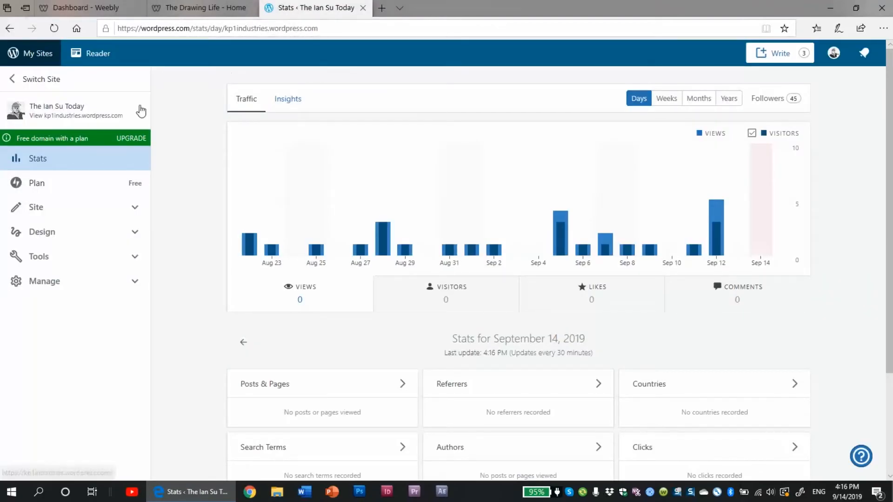
Step: Open the blog kp1industries.wordpress.com in a new tab and look through its home page
{"action": "right_click", "coordinate": [63, 117]}
{"action": "left_click", "coordinate": [74, 123]}
{"action": "left_click", "coordinate": [392, 4]}
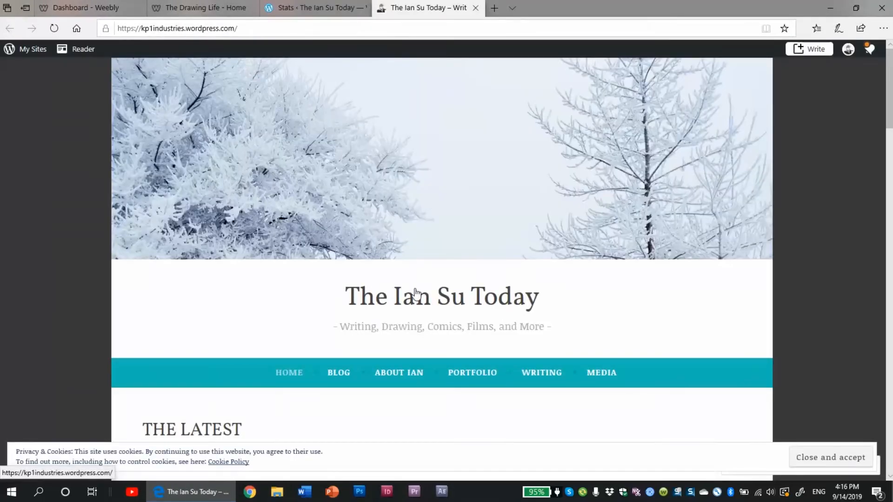
{"action": "scroll", "coordinate": [409, 276], "scroll_direction": "down", "scroll_amount": 12}
{"action": "scroll", "coordinate": [409, 276], "scroll_direction": "up", "scroll_amount": 12}
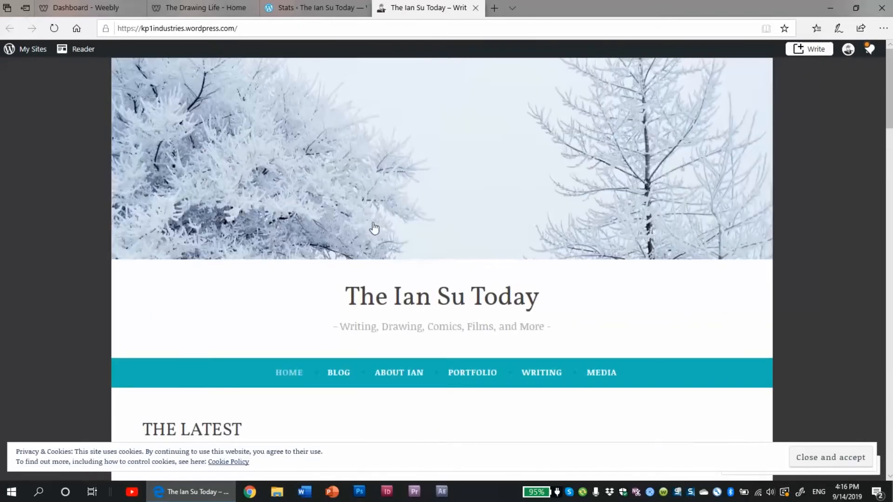
Step: Open the WordPress Customizer for kp1industries.wordpress.com, check the home page preview and open the Site Identity settings
{"action": "left_click", "coordinate": [316, 8]}
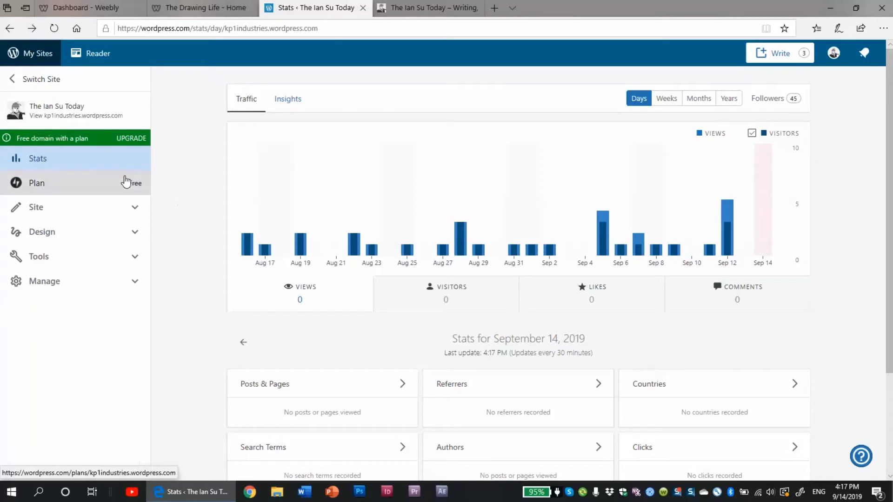
{"action": "left_click", "coordinate": [67, 257]}
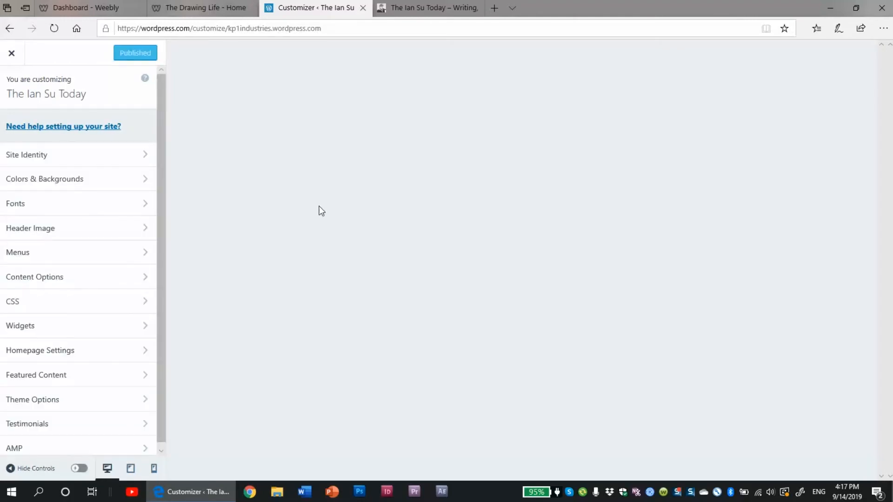
{"action": "scroll", "coordinate": [342, 245], "scroll_direction": "down", "scroll_amount": 5}
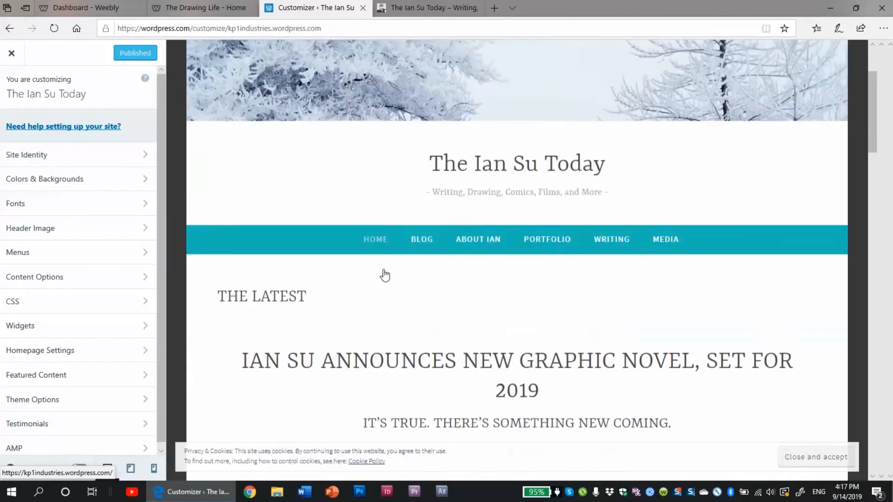
{"action": "scroll", "coordinate": [375, 261], "scroll_direction": "up", "scroll_amount": 1}
{"action": "scroll", "coordinate": [376, 260], "scroll_direction": "up", "scroll_amount": 4}
{"action": "right_click", "coordinate": [378, 255]}
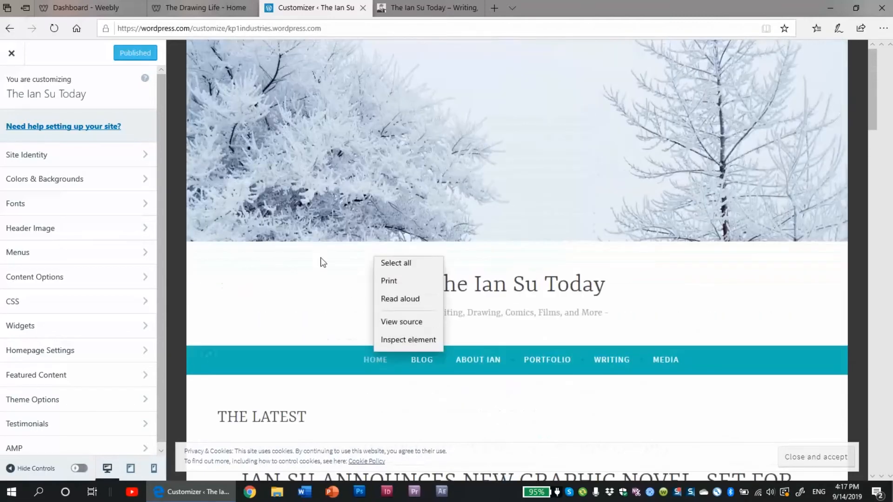
{"action": "left_click", "coordinate": [302, 265]}
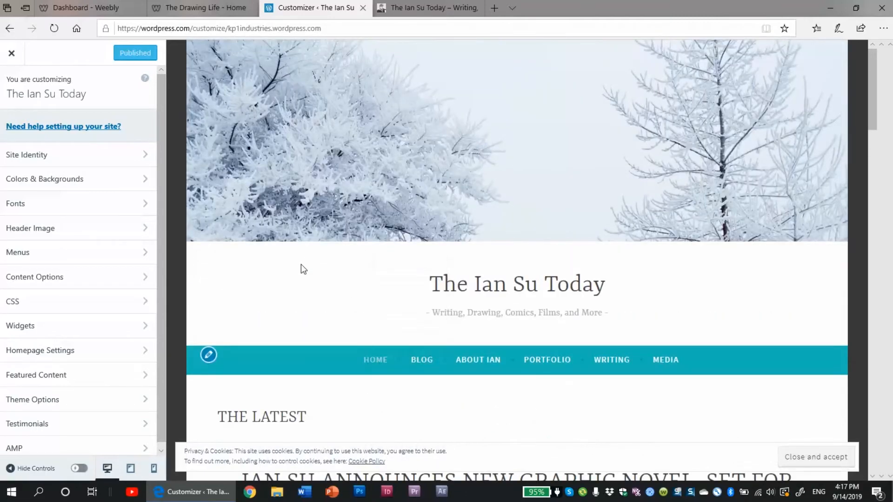
{"action": "left_click", "coordinate": [65, 155]}
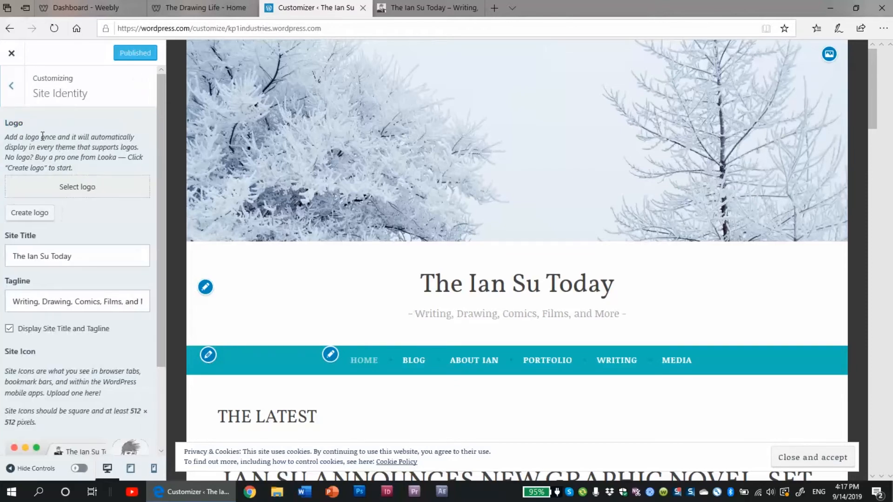
Step: Leave Site Identity, check the Colors & Backgrounds settings in the Customizer, and return to the main settings list
{"action": "left_click", "coordinate": [5, 87]}
{"action": "left_click", "coordinate": [74, 185]}
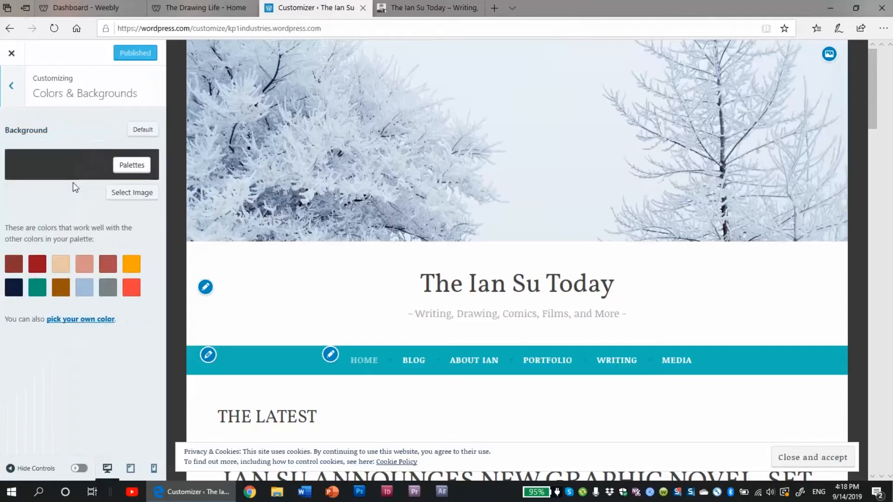
{"action": "left_click", "coordinate": [11, 87]}
Step: Look through the home page in the Customizer preview, including the latest announcement and comic panels, and follow its Blog link
{"action": "scroll", "coordinate": [306, 182], "scroll_direction": "down", "scroll_amount": 4}
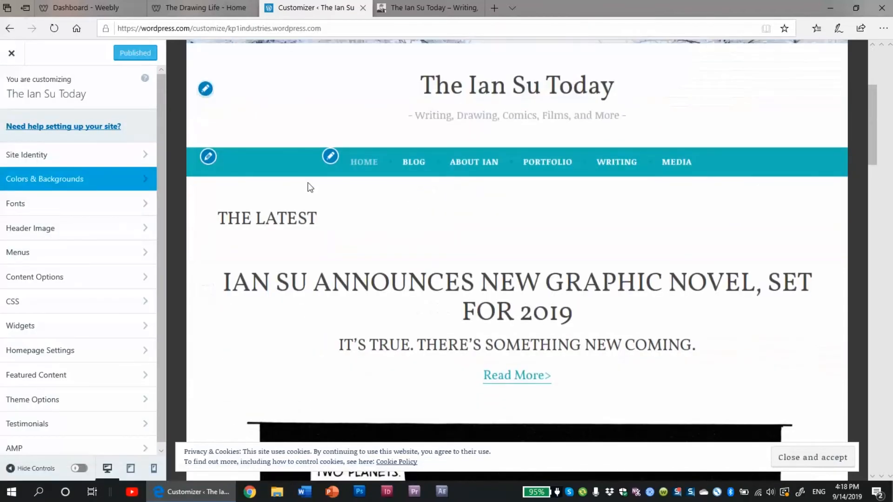
{"action": "scroll", "coordinate": [309, 187], "scroll_direction": "down", "scroll_amount": 1}
{"action": "scroll", "coordinate": [310, 186], "scroll_direction": "up", "scroll_amount": 1}
{"action": "scroll", "coordinate": [513, 248], "scroll_direction": "down", "scroll_amount": 3}
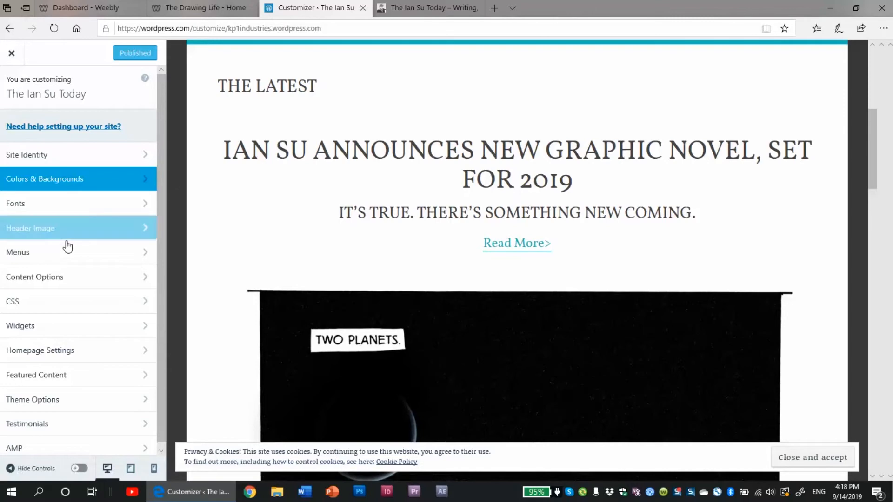
{"action": "scroll", "coordinate": [377, 234], "scroll_direction": "down", "scroll_amount": 4}
{"action": "scroll", "coordinate": [377, 233], "scroll_direction": "down", "scroll_amount": 15}
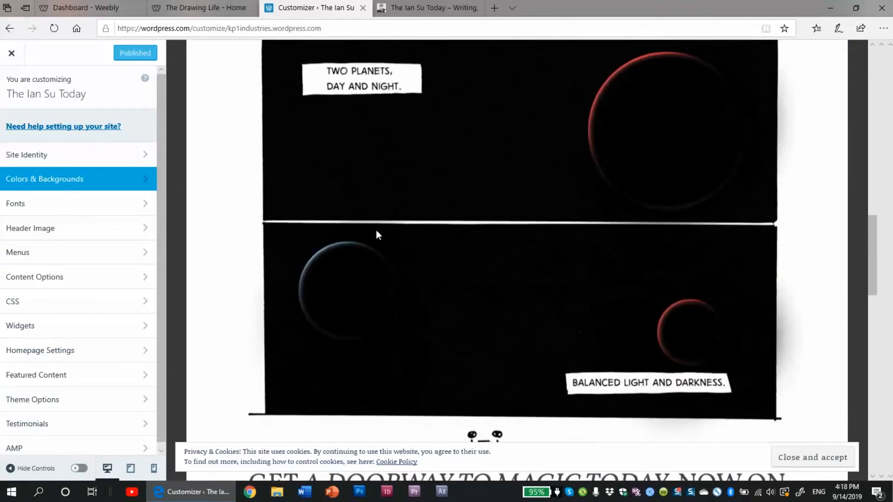
{"action": "scroll", "coordinate": [379, 232], "scroll_direction": "up", "scroll_amount": 20}
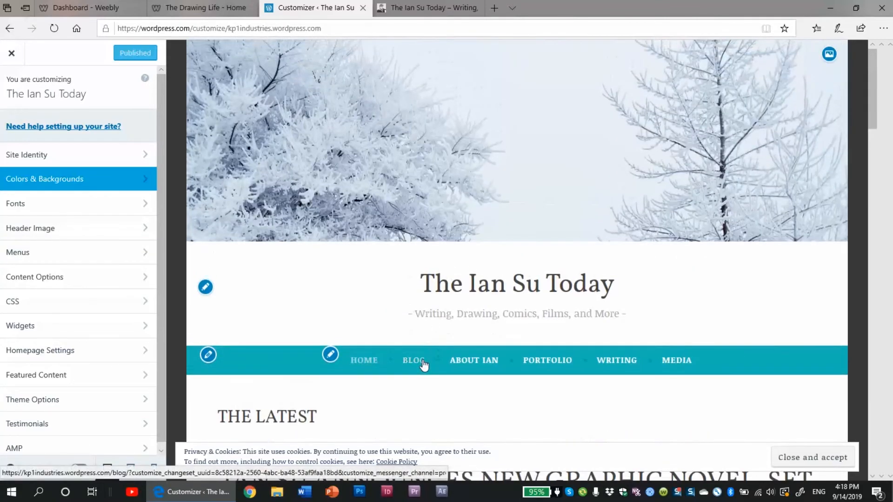
{"action": "left_click", "coordinate": [423, 363]}
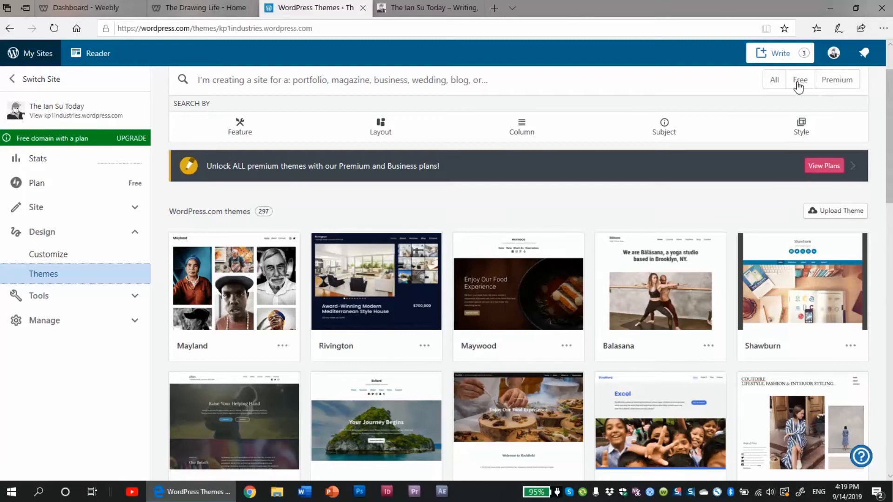
Step: Browse the WordPress.com theme gallery, comparing the available designs with the active Dara theme, and return to the start of the gallery
{"action": "scroll", "coordinate": [465, 205], "scroll_direction": "down", "scroll_amount": 10}
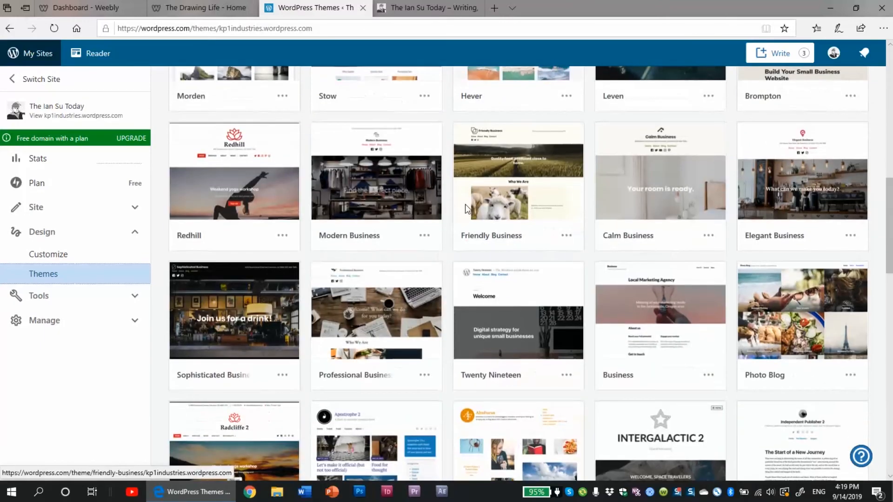
{"action": "scroll", "coordinate": [467, 209], "scroll_direction": "down", "scroll_amount": 4}
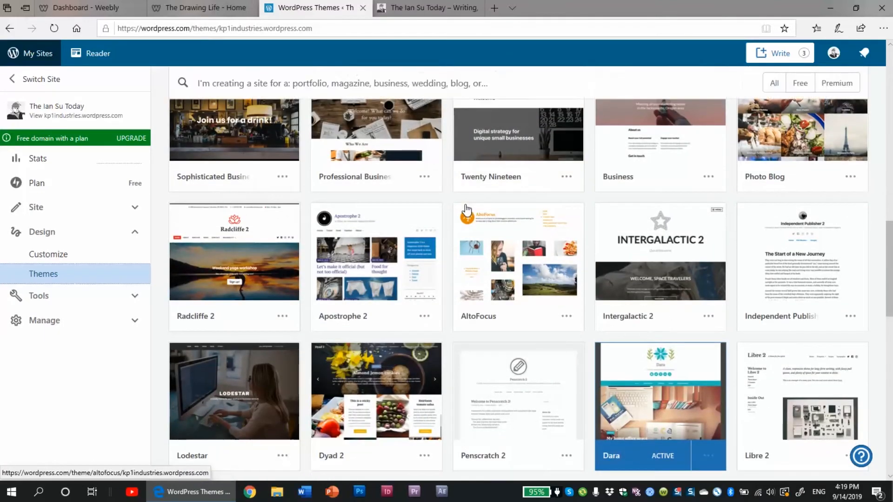
{"action": "scroll", "coordinate": [462, 202], "scroll_direction": "down", "scroll_amount": 7}
{"action": "scroll", "coordinate": [454, 168], "scroll_direction": "up", "scroll_amount": 15}
{"action": "scroll", "coordinate": [421, 374], "scroll_direction": "down", "scroll_amount": 20}
{"action": "scroll", "coordinate": [424, 375], "scroll_direction": "up", "scroll_amount": 8}
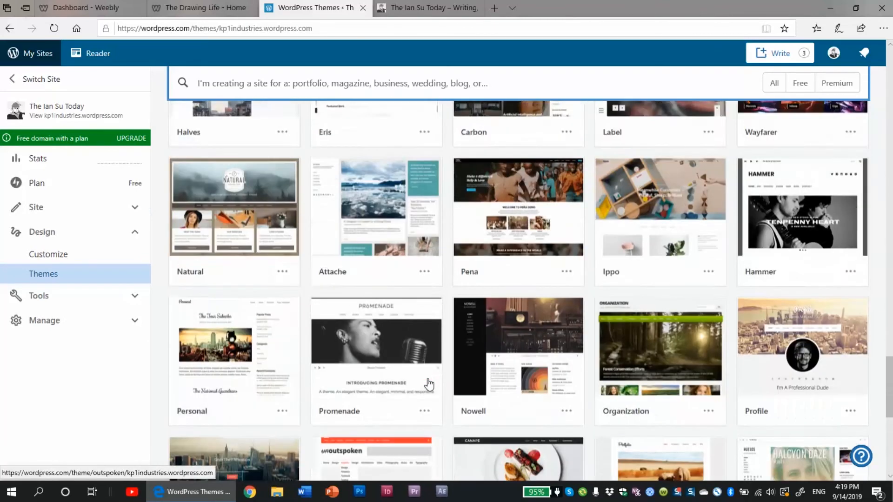
{"action": "scroll", "coordinate": [428, 384], "scroll_direction": "up", "scroll_amount": 10}
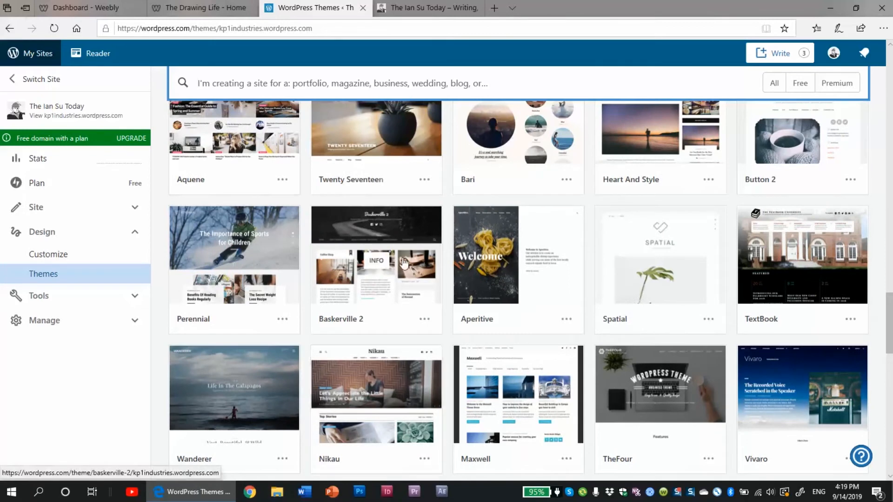
{"action": "mouse_move", "coordinate": [436, 279]}
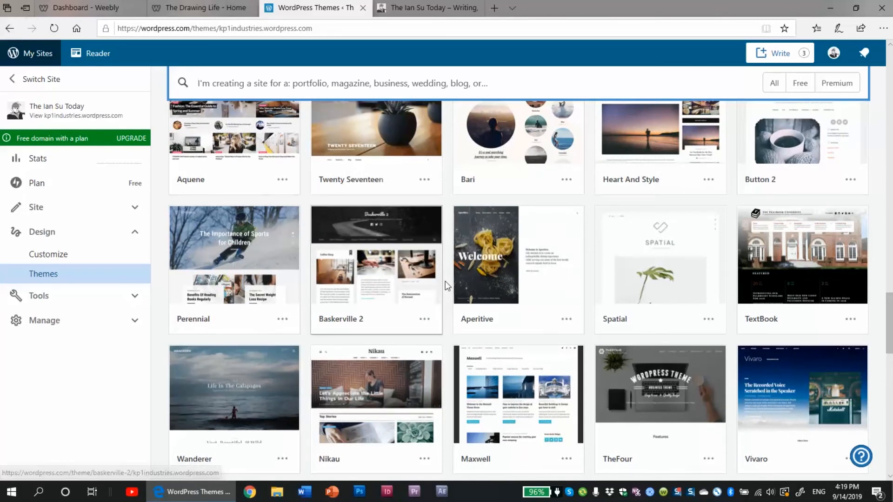
{"action": "scroll", "coordinate": [445, 280], "scroll_direction": "up", "scroll_amount": 10}
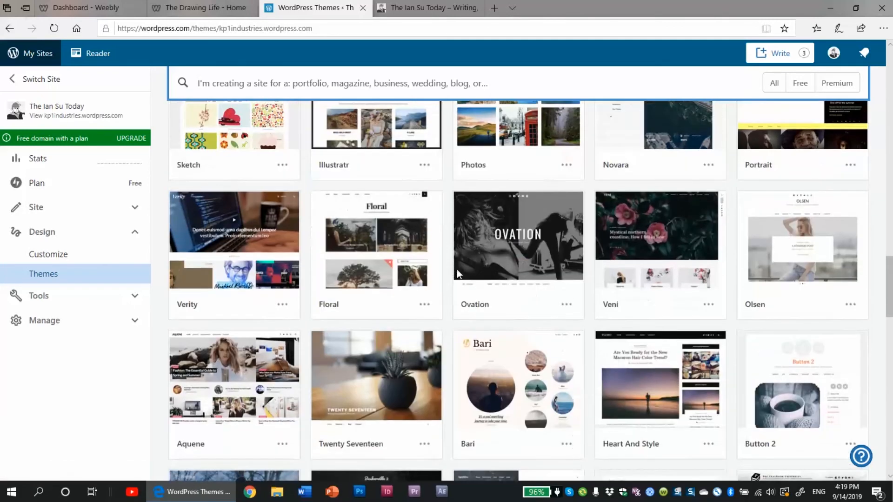
{"action": "scroll", "coordinate": [456, 282], "scroll_direction": "up", "scroll_amount": 5}
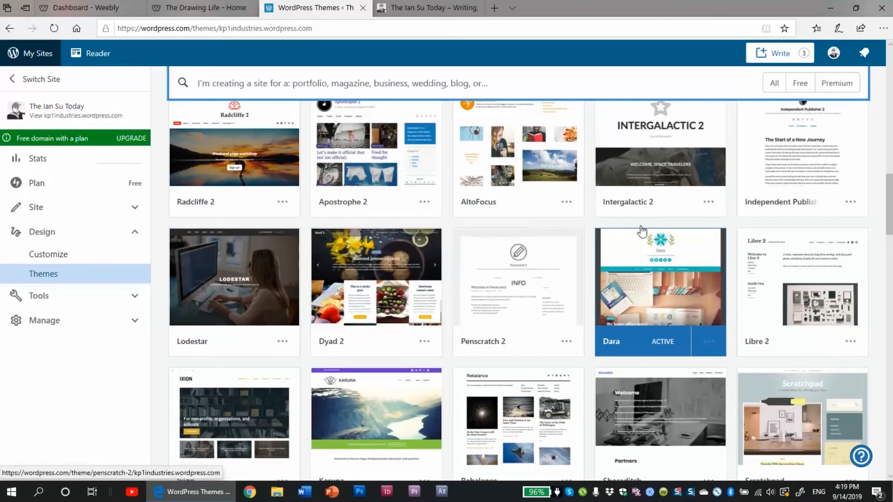
{"action": "scroll", "coordinate": [639, 240], "scroll_direction": "down", "scroll_amount": 10}
{"action": "scroll", "coordinate": [635, 245], "scroll_direction": "up", "scroll_amount": 2}
{"action": "scroll", "coordinate": [767, 286], "scroll_direction": "down", "scroll_amount": 6}
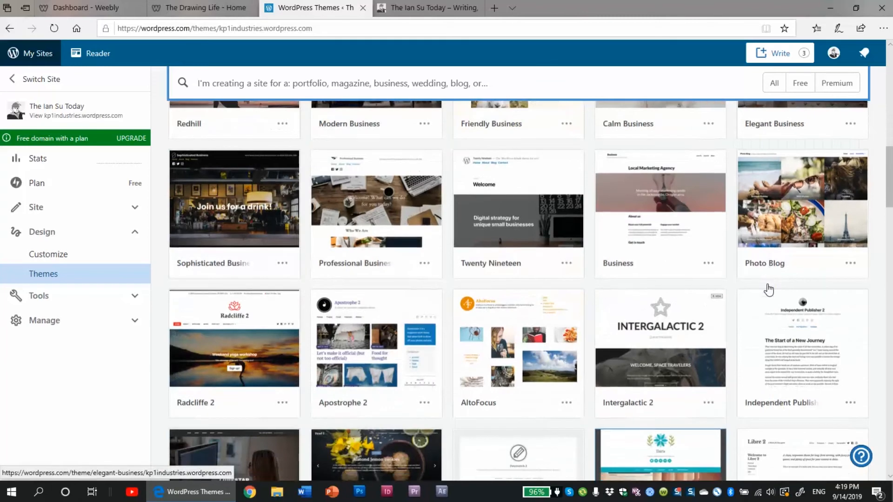
{"action": "scroll", "coordinate": [767, 286], "scroll_direction": "up", "scroll_amount": 15}
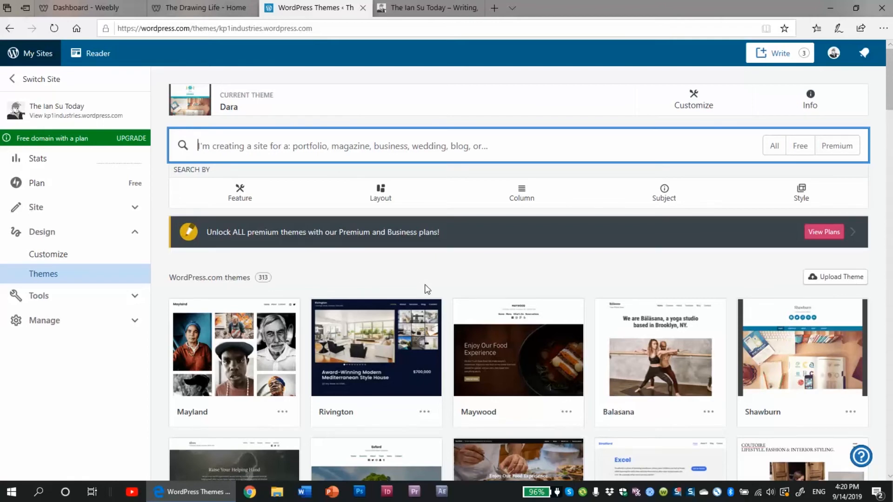
{"action": "scroll", "coordinate": [420, 283], "scroll_direction": "down", "scroll_amount": 8}
{"action": "scroll", "coordinate": [439, 305], "scroll_direction": "down", "scroll_amount": 7}
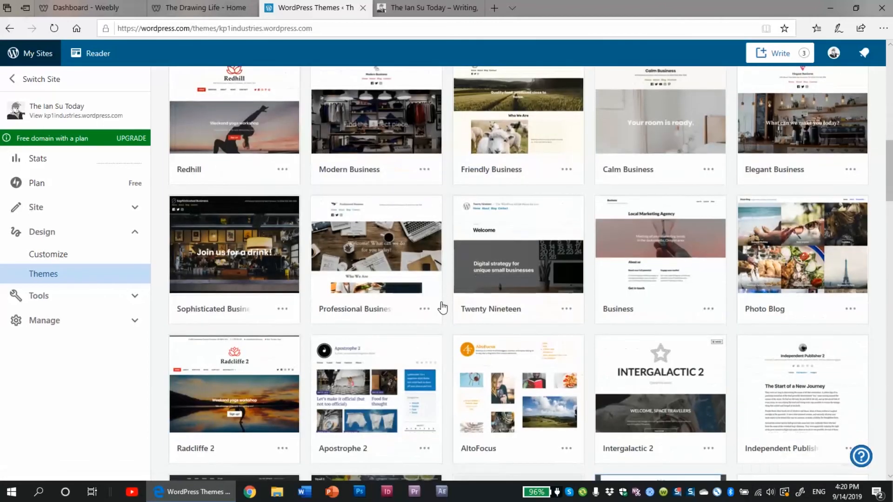
{"action": "scroll", "coordinate": [424, 307], "scroll_direction": "up", "scroll_amount": 8}
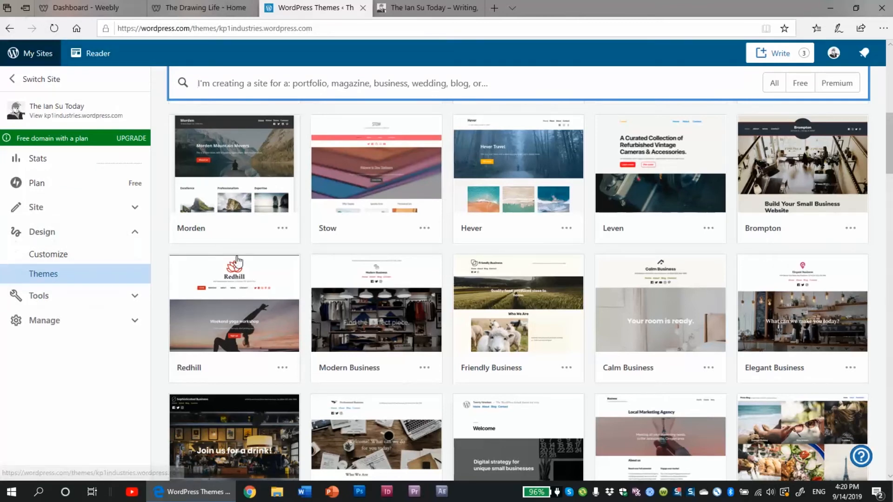
{"action": "scroll", "coordinate": [470, 310], "scroll_direction": "up", "scroll_amount": 6}
{"action": "scroll", "coordinate": [482, 319], "scroll_direction": "up", "scroll_amount": 3}
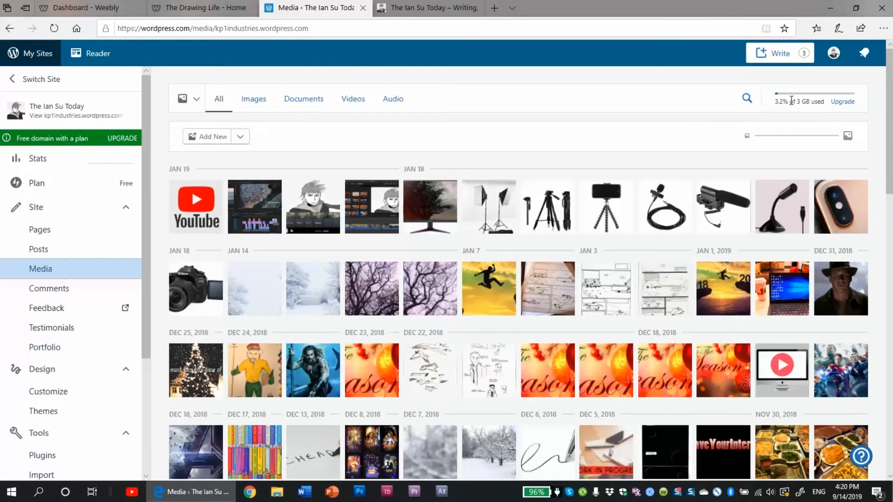
Step: Examine the WordPress site's media library from the newest uploads to the oldest and return to the newest ones
{"action": "scroll", "coordinate": [813, 195], "scroll_direction": "down", "scroll_amount": 15}
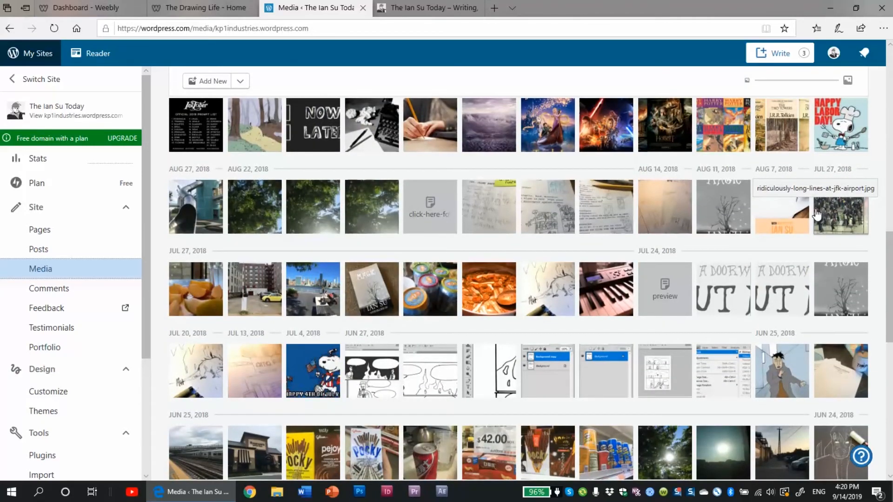
{"action": "scroll", "coordinate": [816, 215], "scroll_direction": "up", "scroll_amount": 5}
{"action": "scroll", "coordinate": [817, 215], "scroll_direction": "up", "scroll_amount": 10}
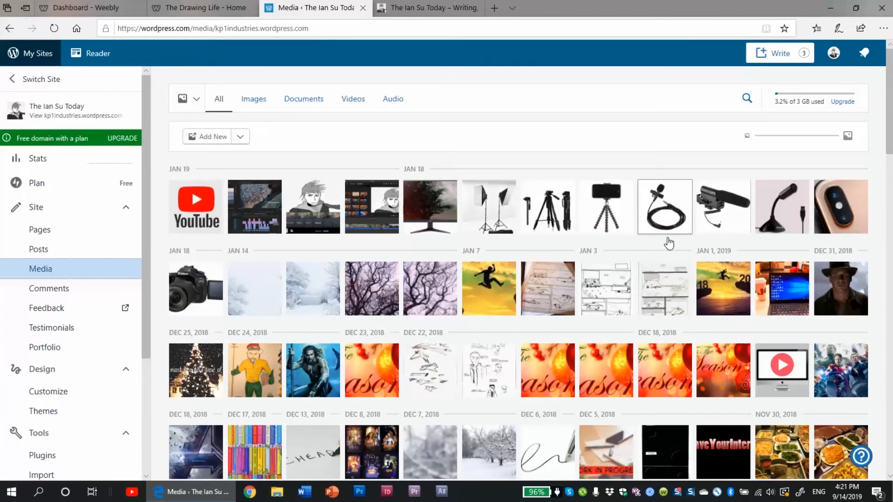
{"action": "scroll", "coordinate": [668, 243], "scroll_direction": "down", "scroll_amount": 20}
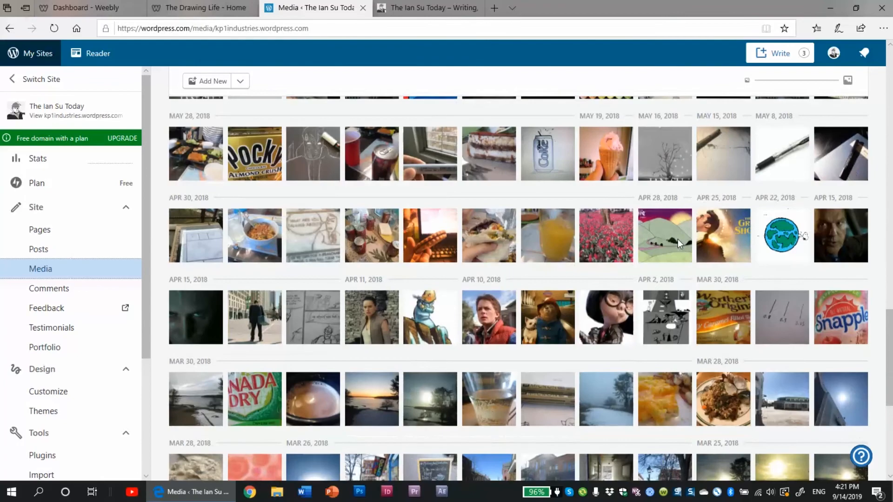
{"action": "scroll", "coordinate": [679, 242], "scroll_direction": "down", "scroll_amount": 4}
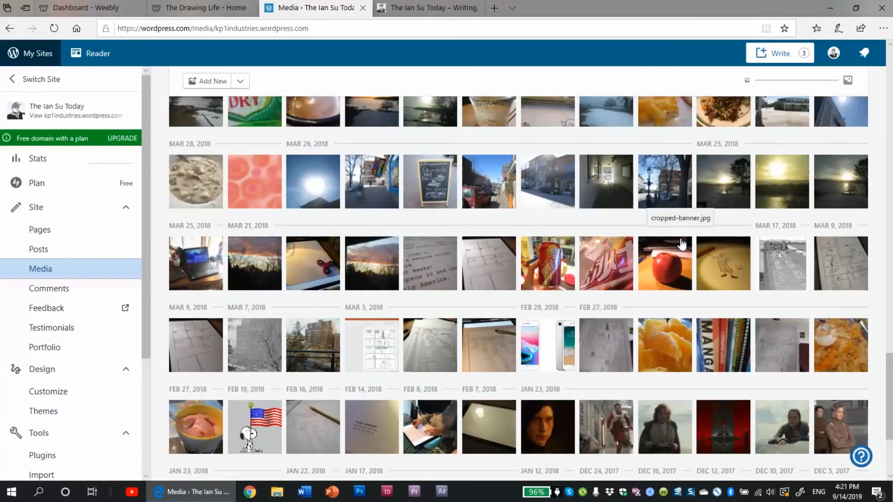
{"action": "scroll", "coordinate": [679, 242], "scroll_direction": "down", "scroll_amount": 6}
{"action": "scroll", "coordinate": [680, 242], "scroll_direction": "up", "scroll_amount": 20}
{"action": "scroll", "coordinate": [680, 242], "scroll_direction": "up", "scroll_amount": 15}
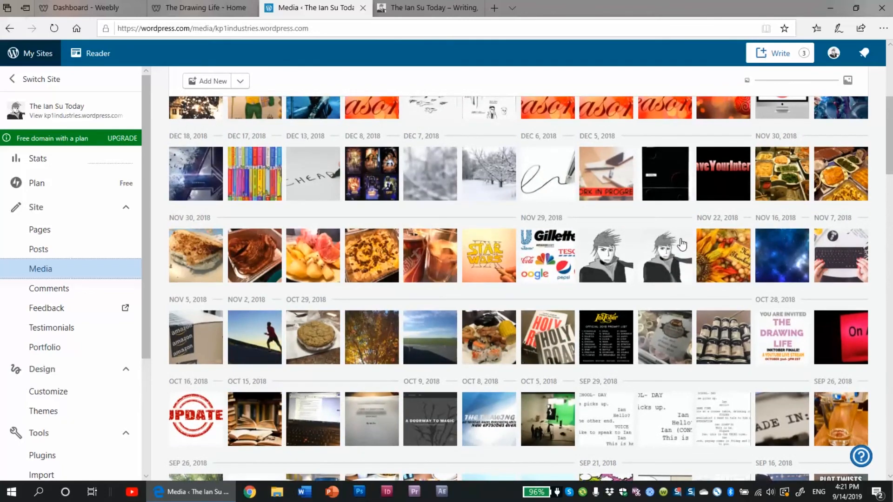
{"action": "scroll", "coordinate": [681, 244], "scroll_direction": "up", "scroll_amount": 4}
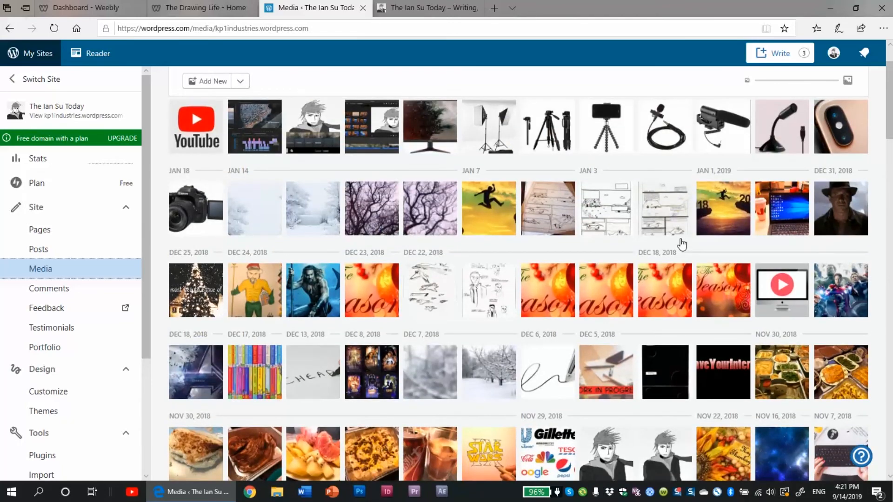
{"action": "scroll", "coordinate": [679, 237], "scroll_direction": "up", "scroll_amount": 3}
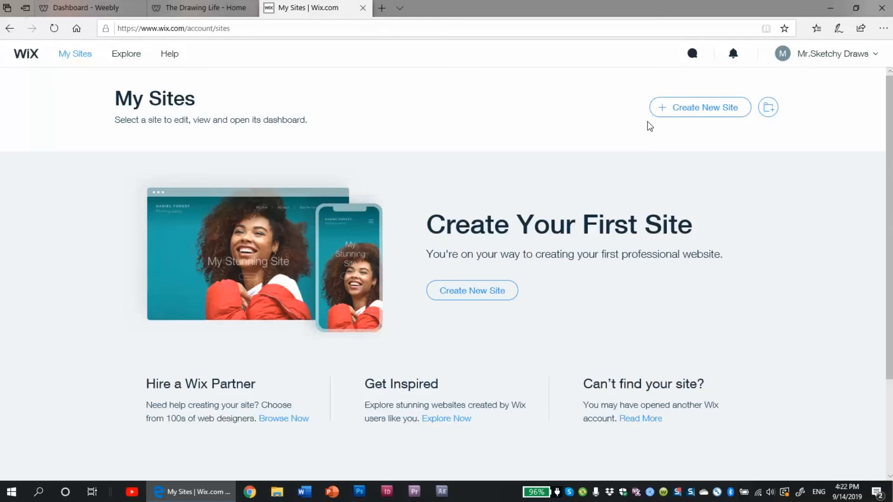
Step: Create a new site in the Wix account and choose Business as the kind of website
{"action": "left_click", "coordinate": [658, 109]}
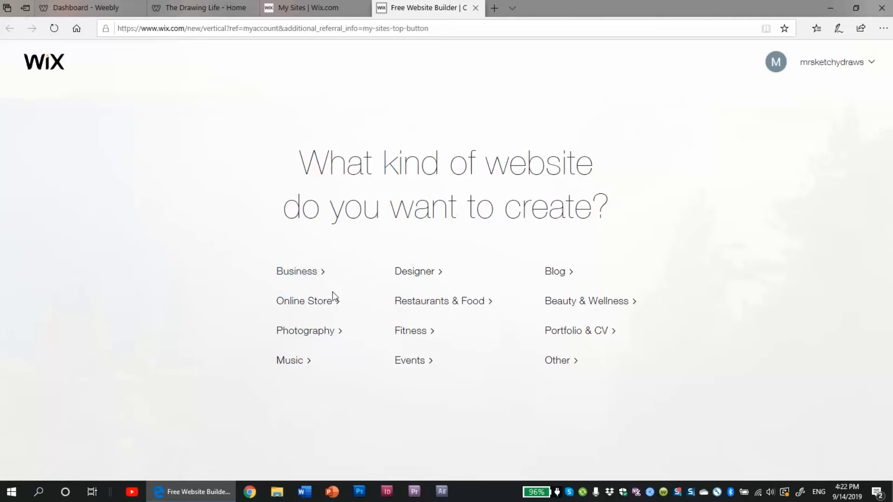
{"action": "left_click", "coordinate": [311, 275]}
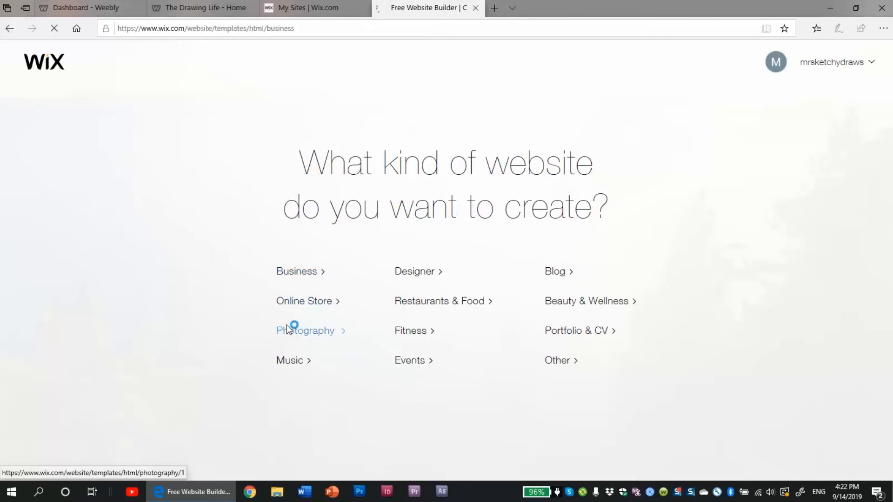
{"action": "mouse_move", "coordinate": [298, 313]}
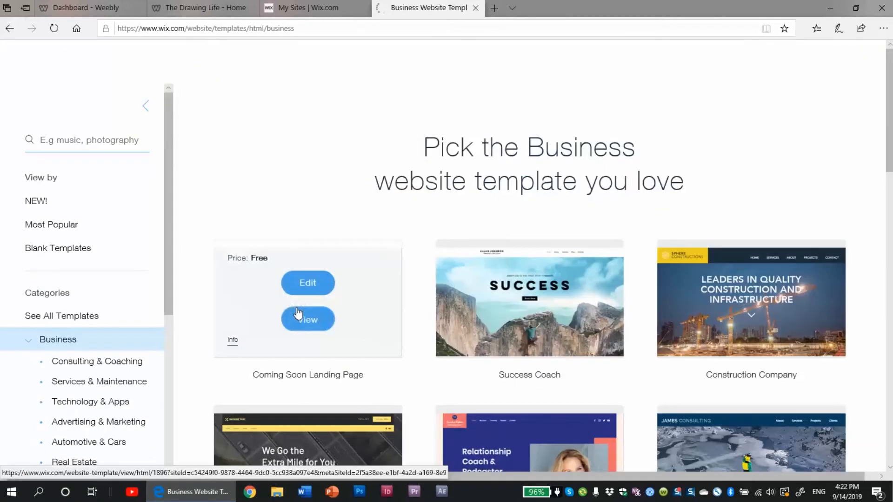
Step: Load more Business website templates and open the Webinar Landing Page template for editing in the Wix Editor
{"action": "scroll", "coordinate": [375, 218], "scroll_direction": "down", "scroll_amount": 12}
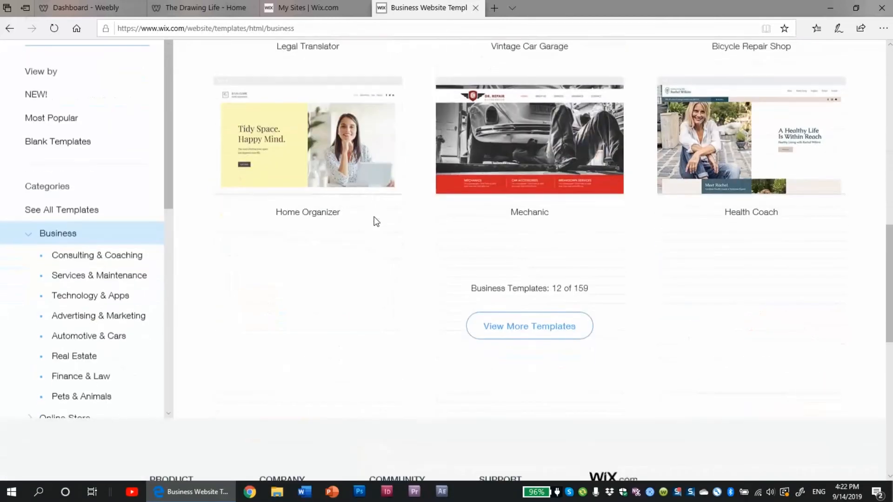
{"action": "left_click", "coordinate": [553, 327]}
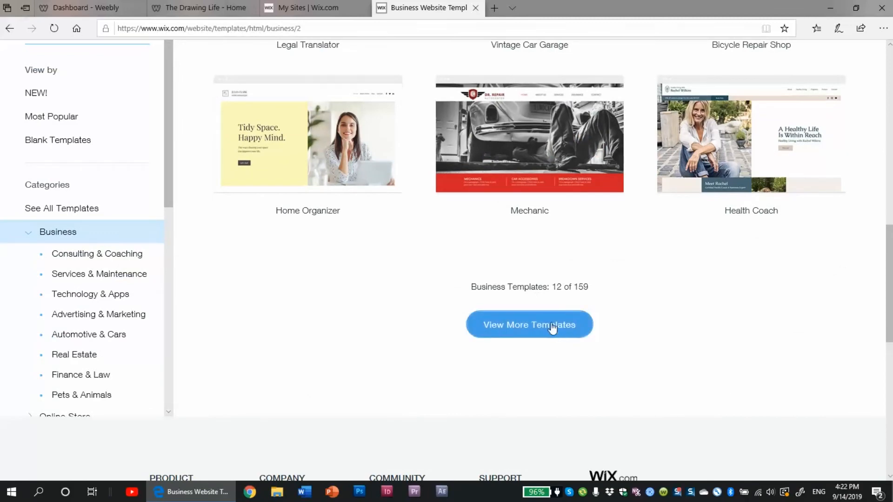
{"action": "scroll", "coordinate": [552, 328], "scroll_direction": "down", "scroll_amount": 12}
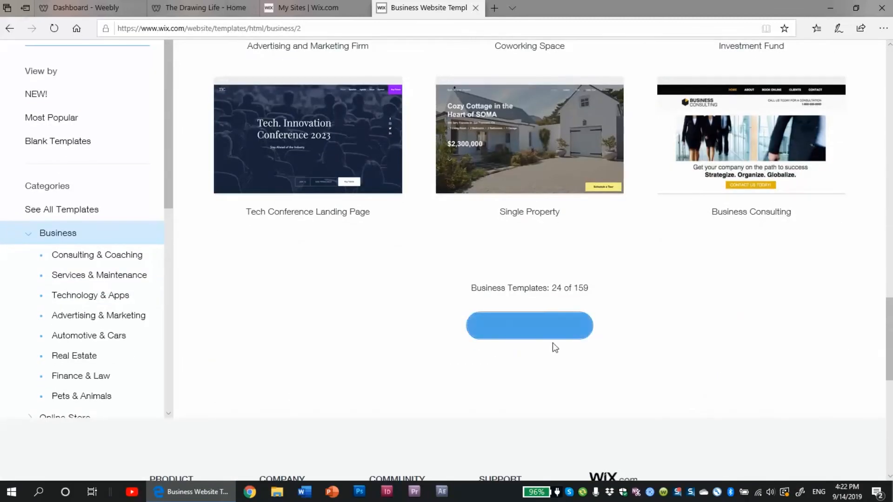
{"action": "scroll", "coordinate": [554, 332], "scroll_direction": "down", "scroll_amount": 2}
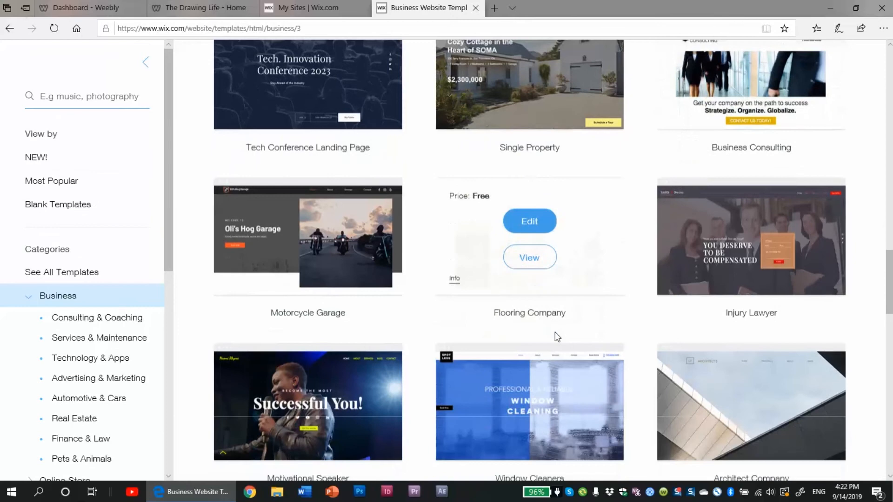
{"action": "scroll", "coordinate": [645, 315], "scroll_direction": "down", "scroll_amount": 4}
{"action": "scroll", "coordinate": [646, 315], "scroll_direction": "down", "scroll_amount": 8}
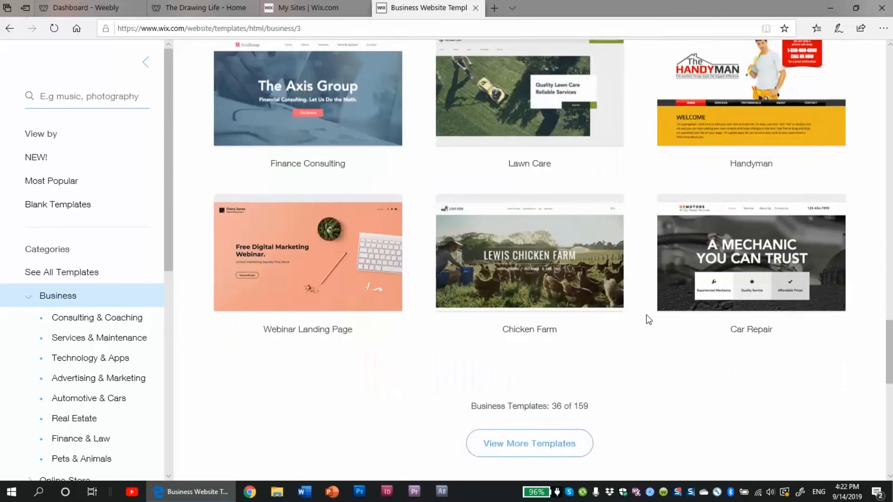
{"action": "scroll", "coordinate": [559, 342], "scroll_direction": "up", "scroll_amount": 5}
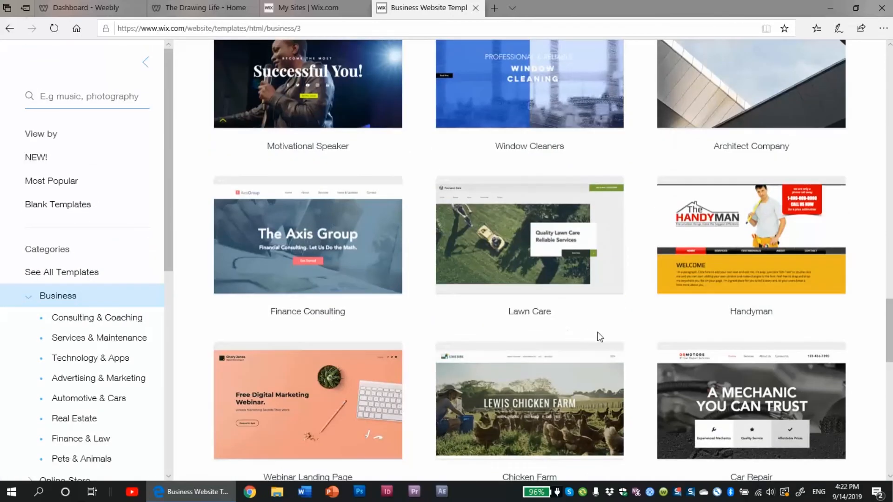
{"action": "mouse_move", "coordinate": [345, 393]}
{"action": "left_click", "coordinate": [320, 389]}
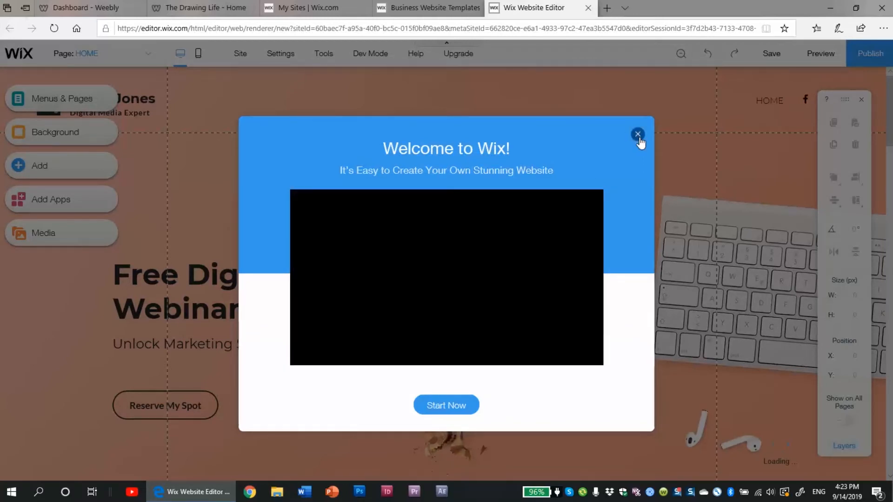
Step: Dismiss the welcome video and change the main banner heading on the home page to "TDL EXPO 2019."
{"action": "left_click", "coordinate": [637, 135]}
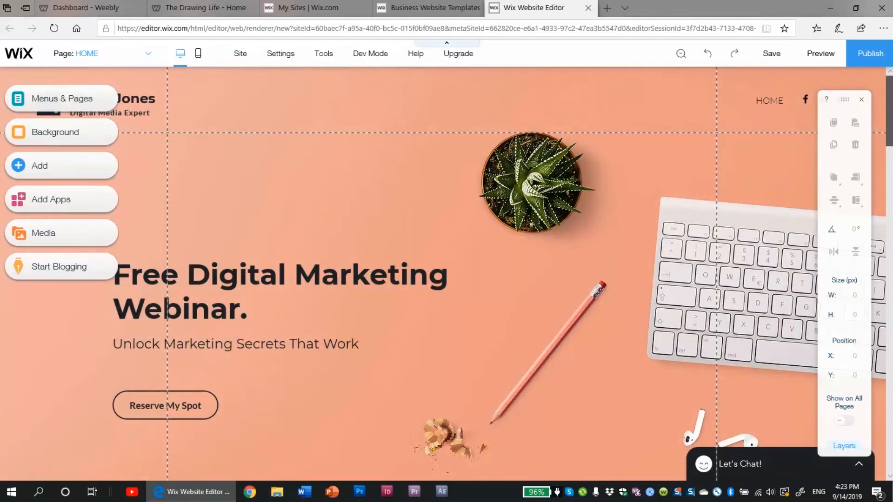
{"action": "scroll", "coordinate": [644, 168], "scroll_direction": "down", "scroll_amount": 4}
{"action": "scroll", "coordinate": [643, 167], "scroll_direction": "down", "scroll_amount": 10}
{"action": "scroll", "coordinate": [437, 186], "scroll_direction": "up", "scroll_amount": 10}
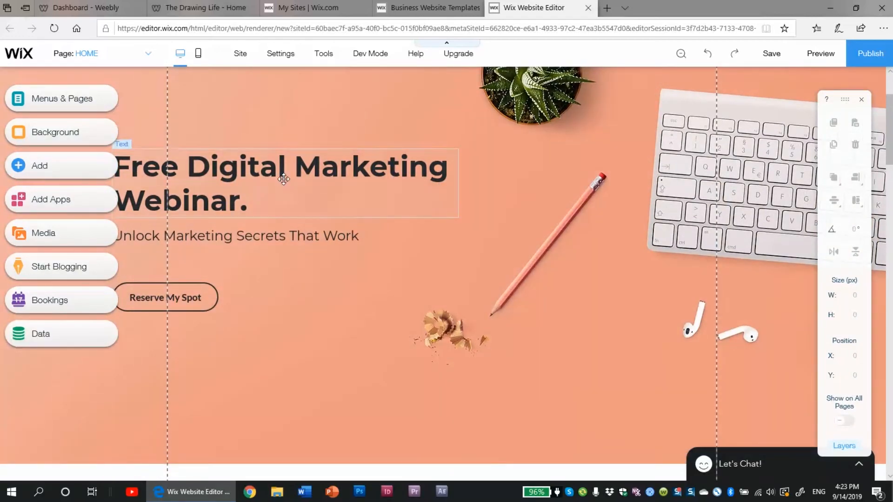
{"action": "scroll", "coordinate": [278, 215], "scroll_direction": "up", "scroll_amount": 2}
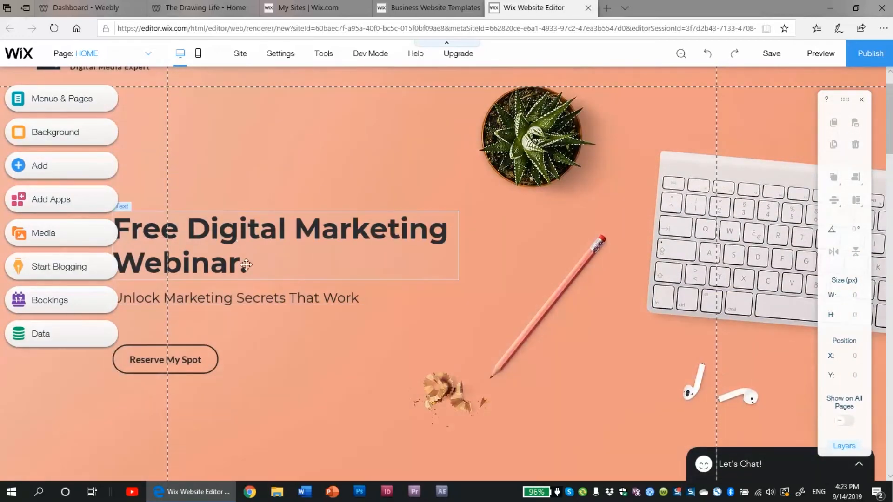
{"action": "left_click", "coordinate": [243, 261]}
{"action": "left_click", "coordinate": [149, 198]}
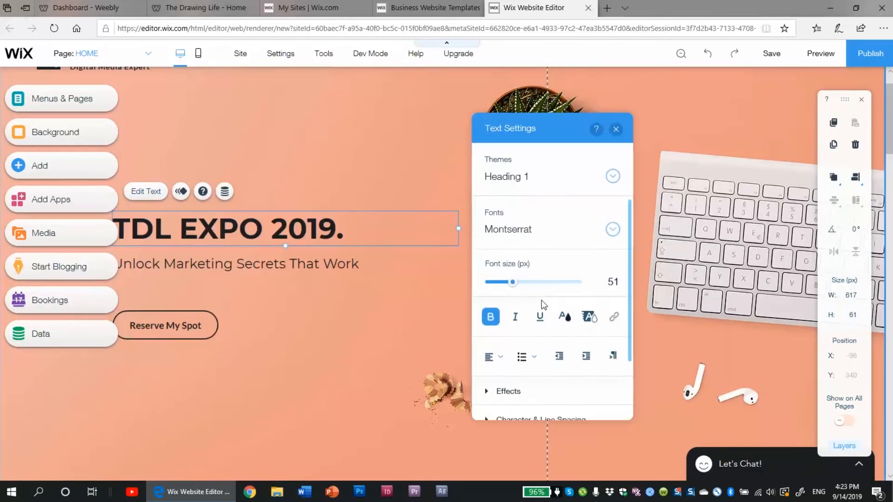
{"action": "scroll", "coordinate": [541, 302], "scroll_direction": "down", "scroll_amount": 2}
{"action": "scroll", "coordinate": [541, 302], "scroll_direction": "up", "scroll_amount": 1}
{"action": "scroll", "coordinate": [541, 307], "scroll_direction": "up", "scroll_amount": 1}
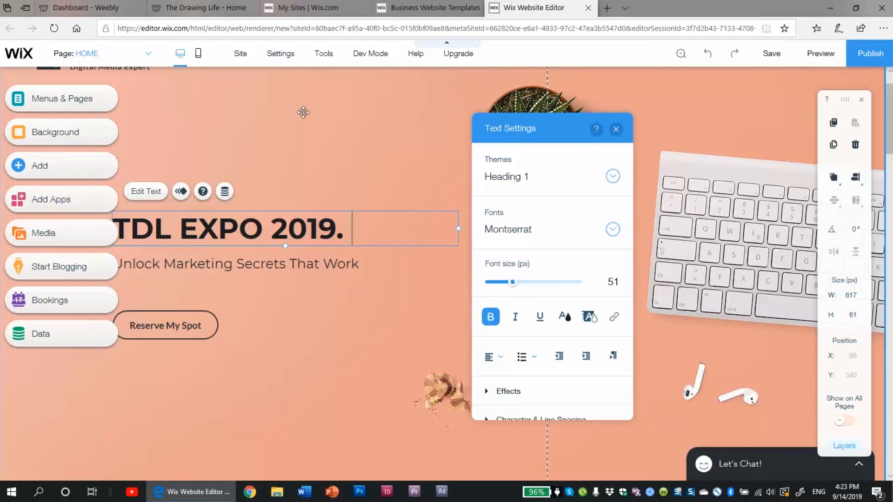
Step: Try the Oswald Extra Light font on the whole banner heading
{"action": "left_click_drag", "start_coordinate": [361, 229], "coordinate": [84, 268]}
{"action": "left_click", "coordinate": [612, 230]}
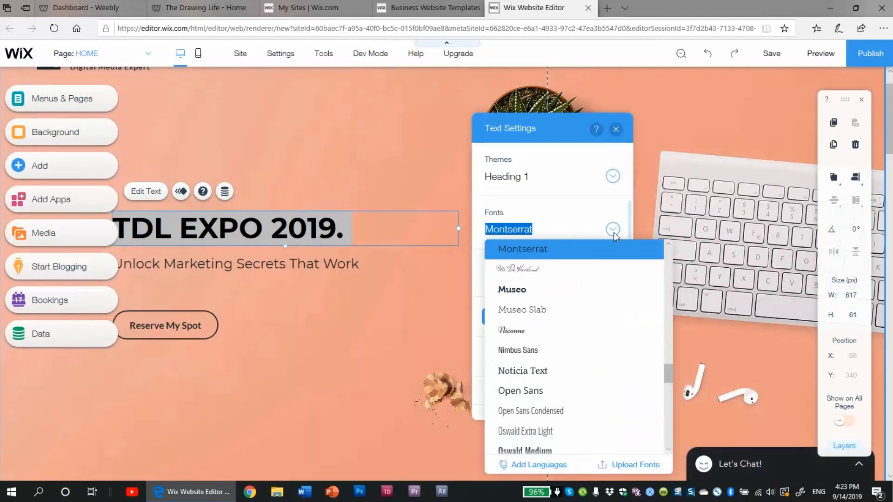
{"action": "left_click", "coordinate": [548, 432]}
{"action": "left_click", "coordinate": [294, 236]}
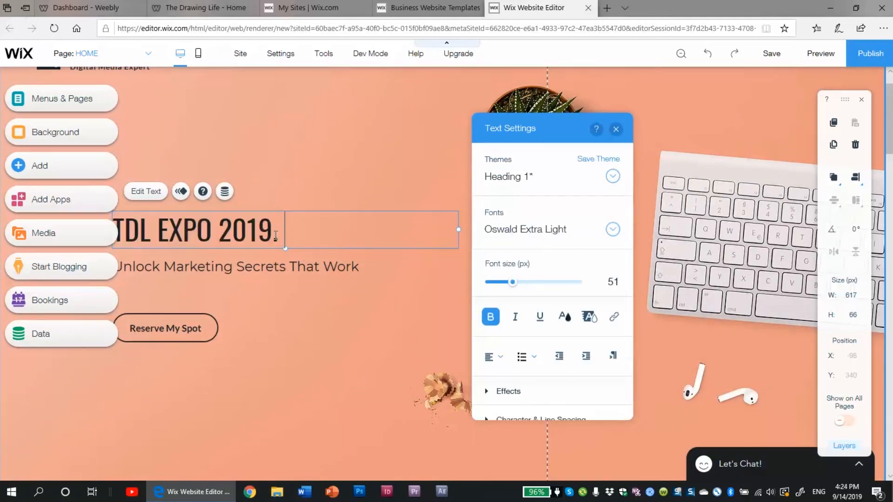
Step: Set the banner heading's font to Raleway Semi Bold and remove its bold formatting
{"action": "left_click_drag", "start_coordinate": [300, 235], "coordinate": [77, 272]}
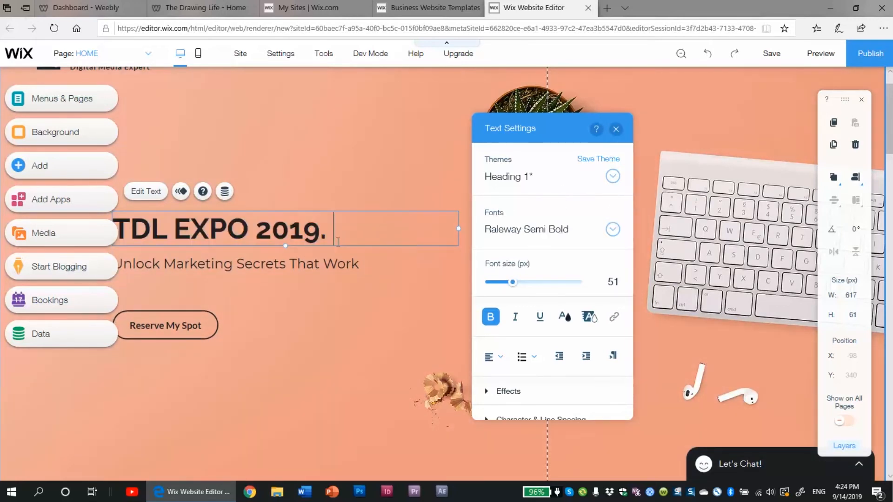
{"action": "left_click_drag", "start_coordinate": [344, 233], "coordinate": [107, 242]}
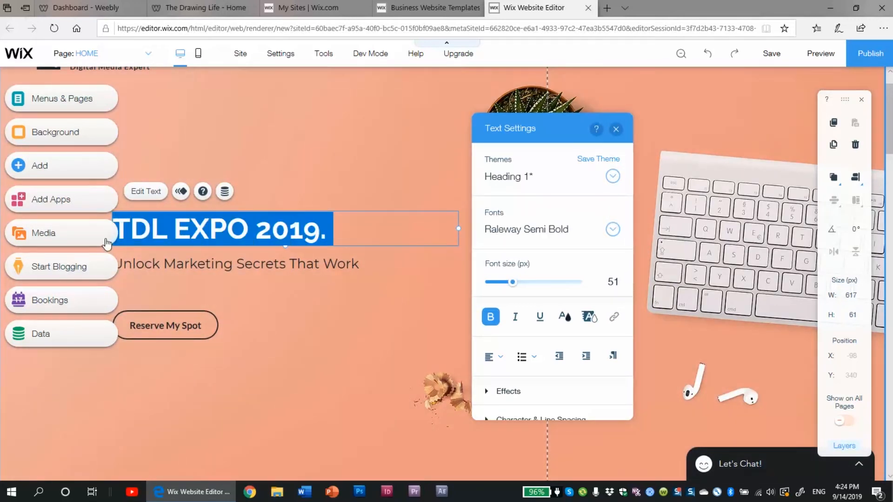
{"action": "left_click", "coordinate": [490, 316]}
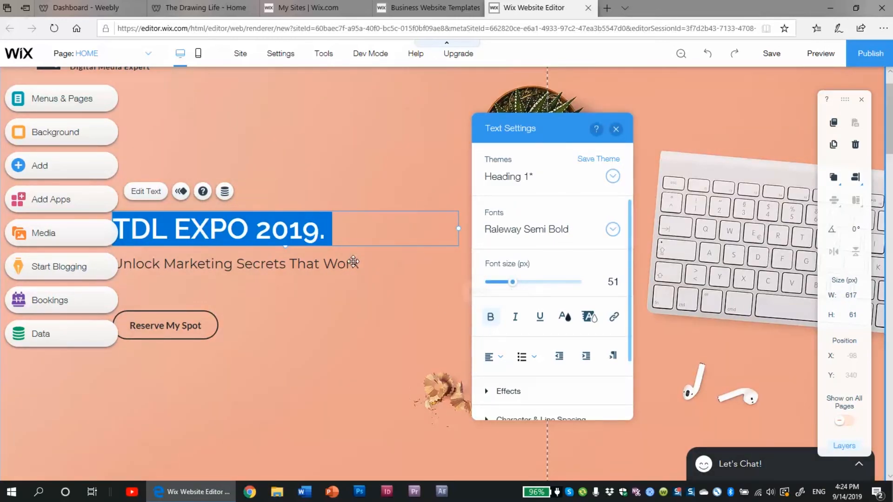
Step: Change the tagline below the banner heading to "Spreading Joy Thru Art!"
{"action": "left_click", "coordinate": [369, 264]}
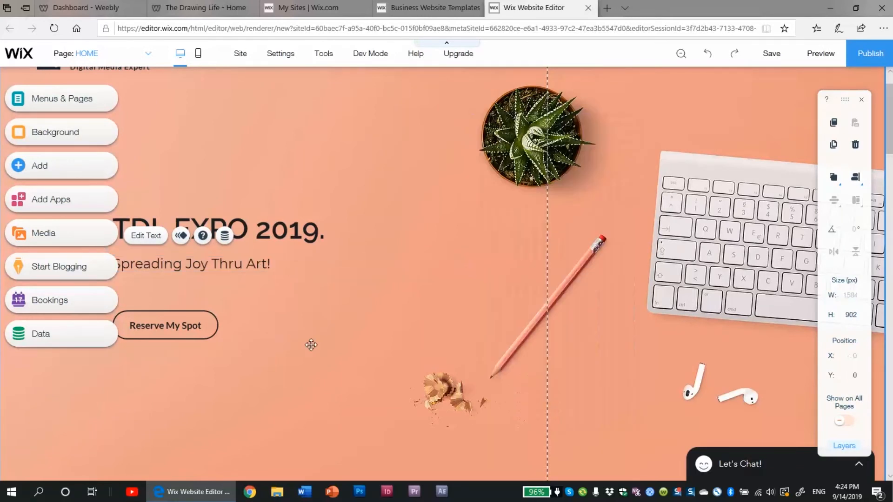
{"action": "left_click", "coordinate": [336, 368]}
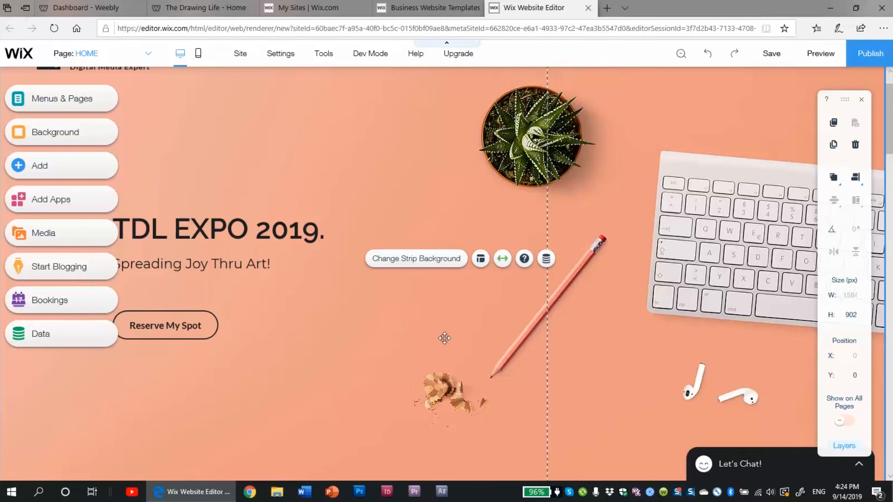
Step: Move the introduction heading beside the portrait clear of the photo, to X 531 and about Y 1068
{"action": "scroll", "coordinate": [601, 378], "scroll_direction": "down", "scroll_amount": 10}
{"action": "scroll", "coordinate": [602, 378], "scroll_direction": "up", "scroll_amount": 1}
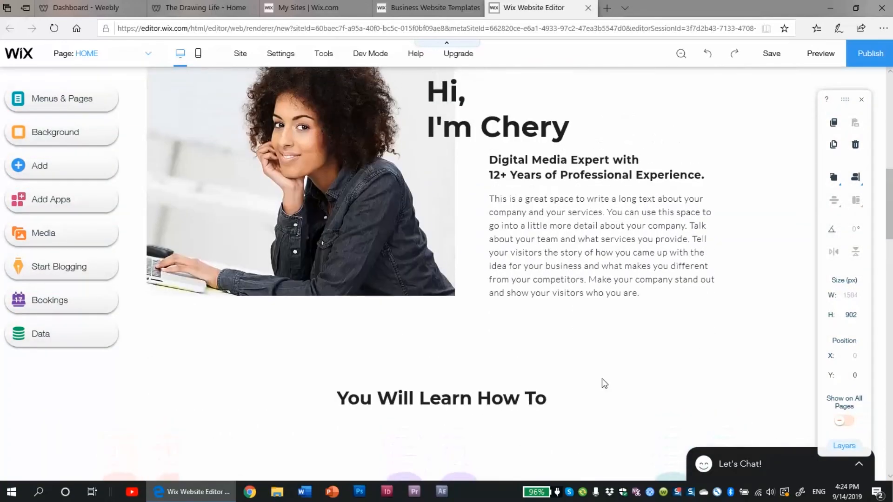
{"action": "scroll", "coordinate": [601, 379], "scroll_direction": "up", "scroll_amount": 1}
{"action": "left_click", "coordinate": [470, 185]}
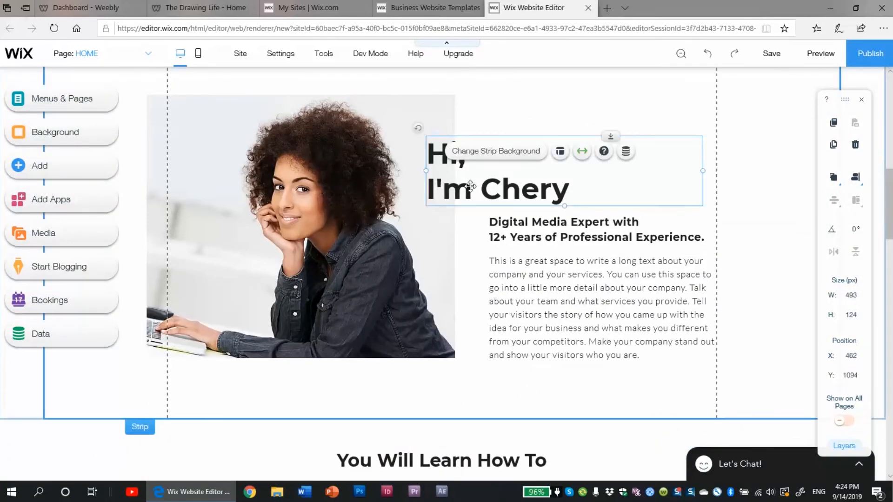
{"action": "left_click_drag", "start_coordinate": [497, 189], "coordinate": [591, 196]}
{"action": "left_click_drag", "start_coordinate": [550, 168], "coordinate": [582, 180]}
{"action": "key", "text": "Up"}
{"action": "key", "text": "Up"}
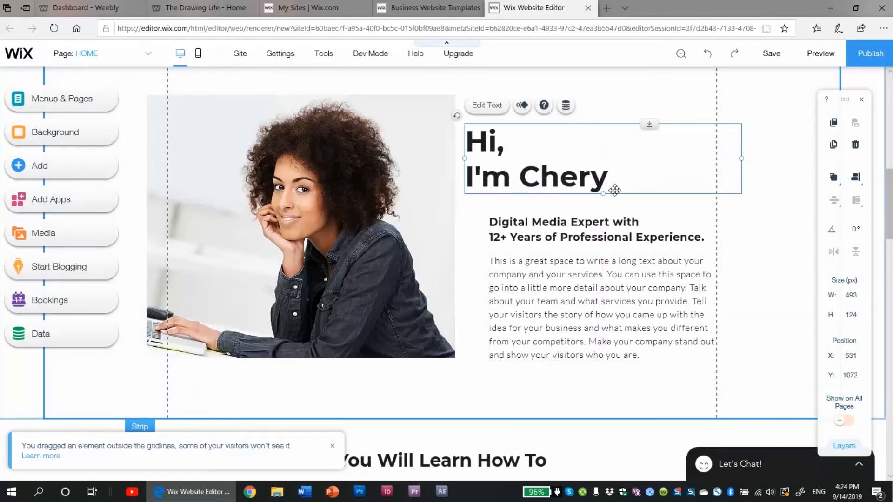
{"action": "key", "text": "Up"}
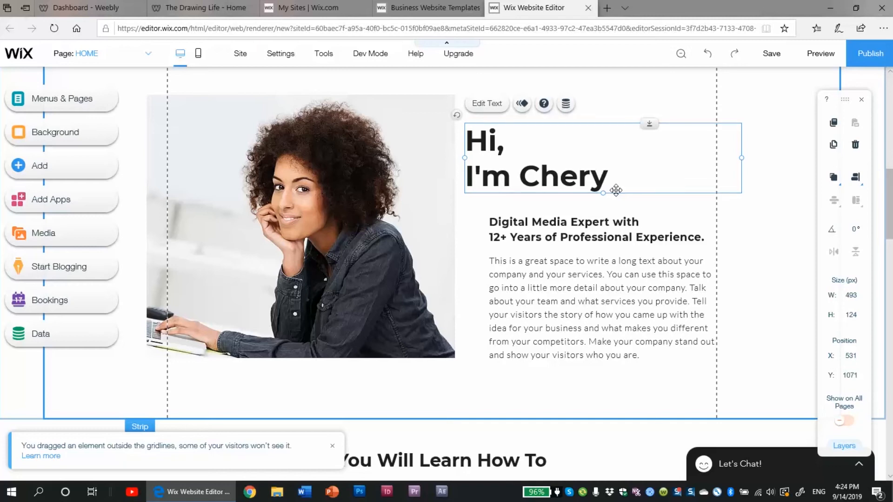
{"action": "key", "text": "Up"}
{"action": "key", "text": "Up"}
{"action": "key", "text": "Up"}
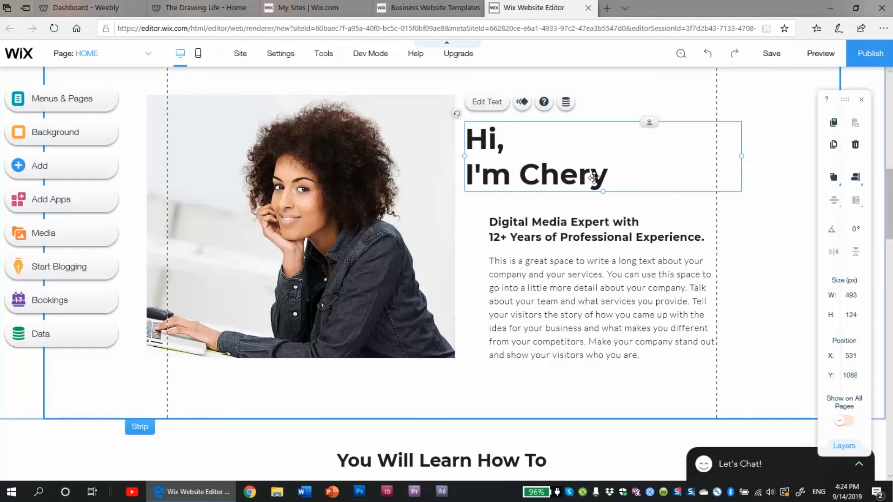
Step: Replace the sample name in the introduction heading with the artist's pen name
{"action": "double_click", "coordinate": [597, 181]}
{"action": "left_click_drag", "start_coordinate": [608, 176], "coordinate": [518, 166]}
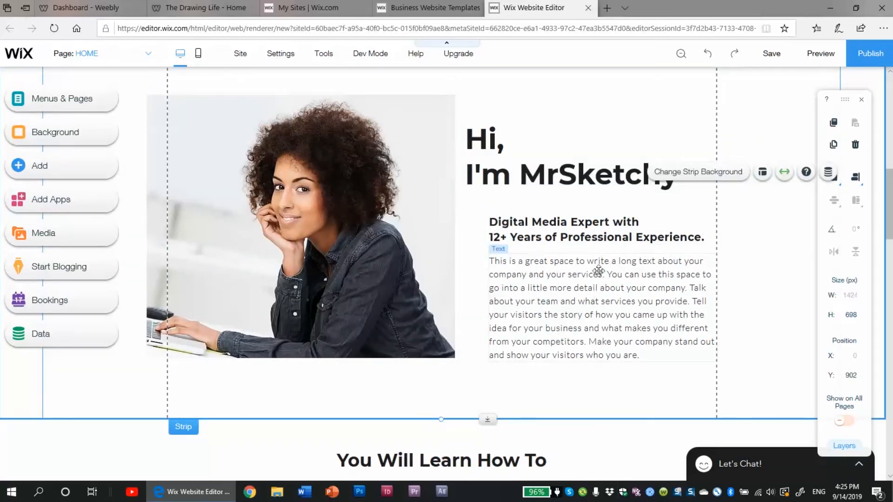
{"action": "left_click", "coordinate": [516, 270]}
Step: Replace the portrait photo in the introduction section with the grayscale drawing of the spiky-haired character wearing a scarf
{"action": "left_click", "coordinate": [315, 261]}
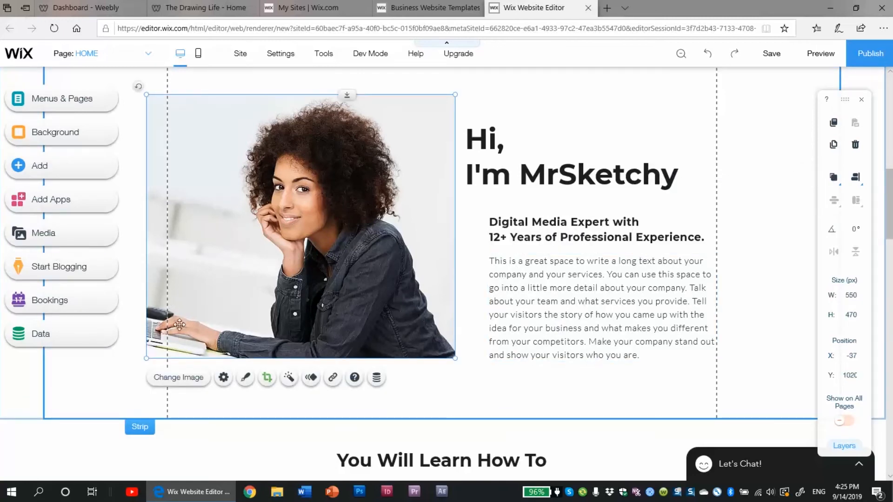
{"action": "left_click", "coordinate": [203, 379]}
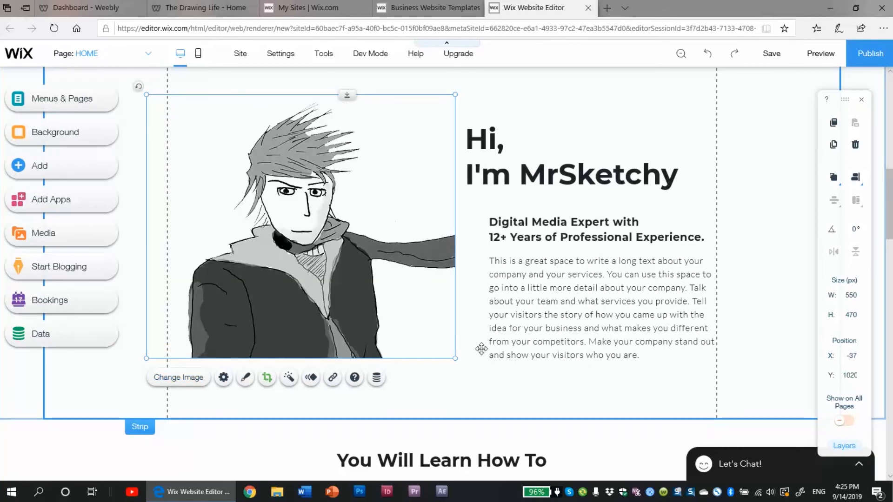
{"action": "left_click", "coordinate": [481, 348]}
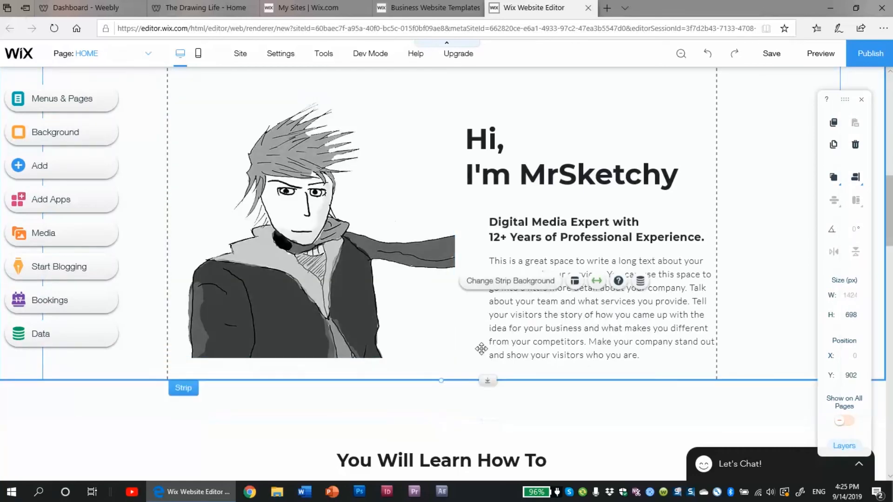
Step: Examine the domain choices offered for publishing the site, then dismiss them without publishing
{"action": "scroll", "coordinate": [483, 351], "scroll_direction": "down", "scroll_amount": 5}
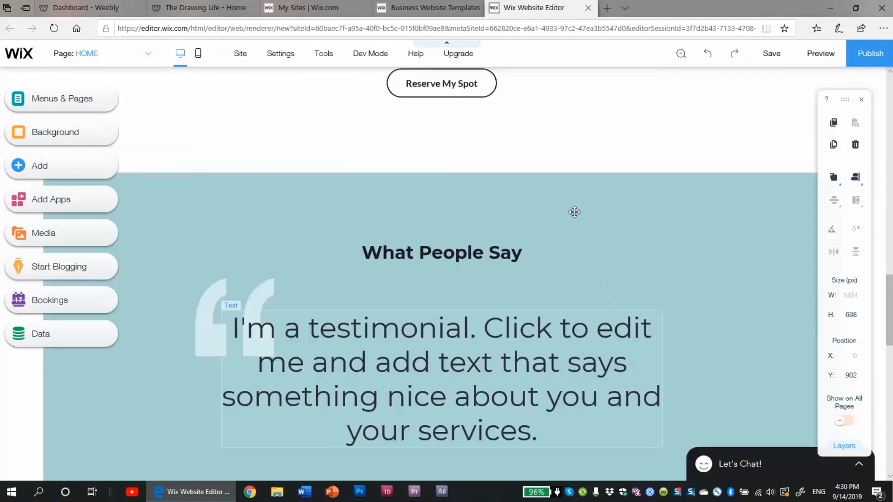
{"action": "scroll", "coordinate": [609, 242], "scroll_direction": "up", "scroll_amount": 3}
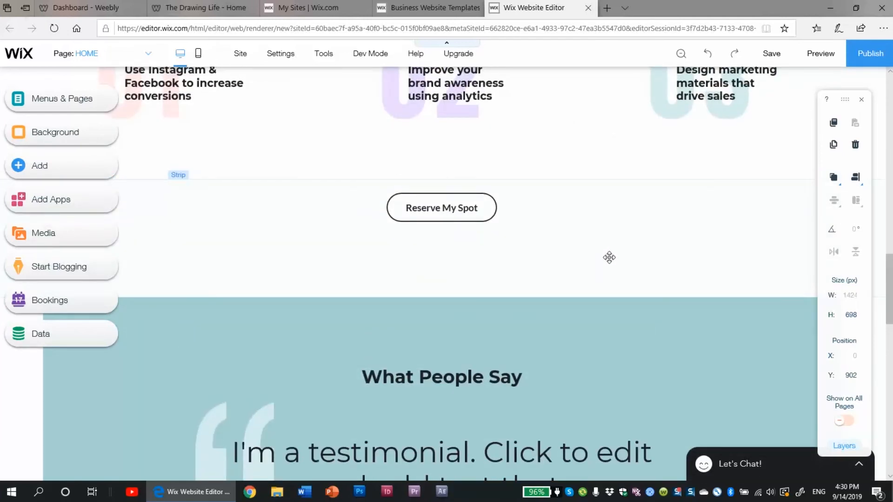
{"action": "scroll", "coordinate": [612, 263], "scroll_direction": "up", "scroll_amount": 7}
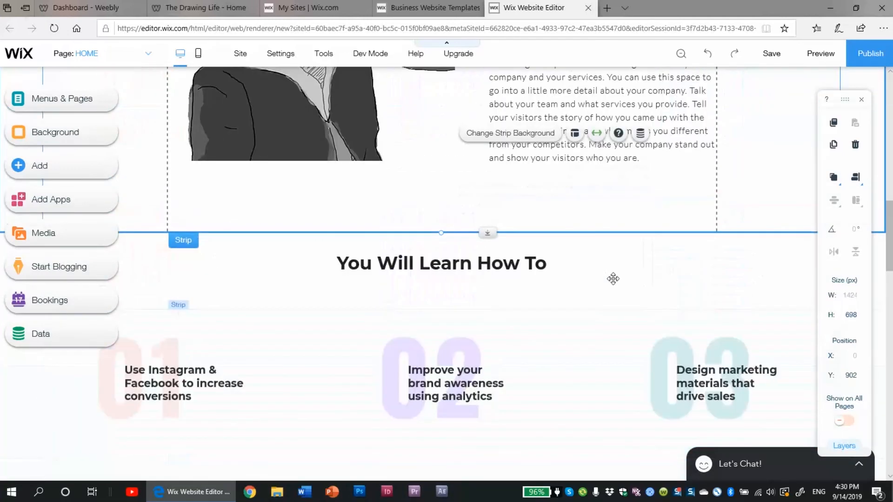
{"action": "scroll", "coordinate": [614, 277], "scroll_direction": "up", "scroll_amount": 1}
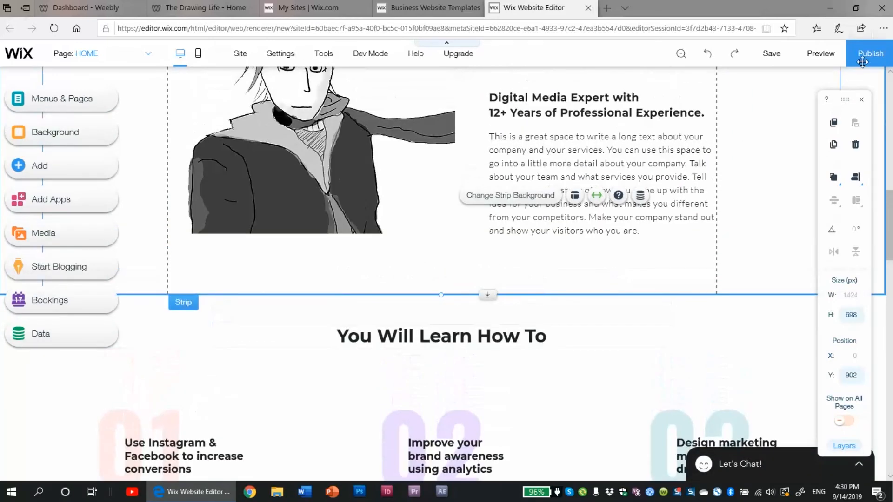
{"action": "left_click", "coordinate": [865, 60]}
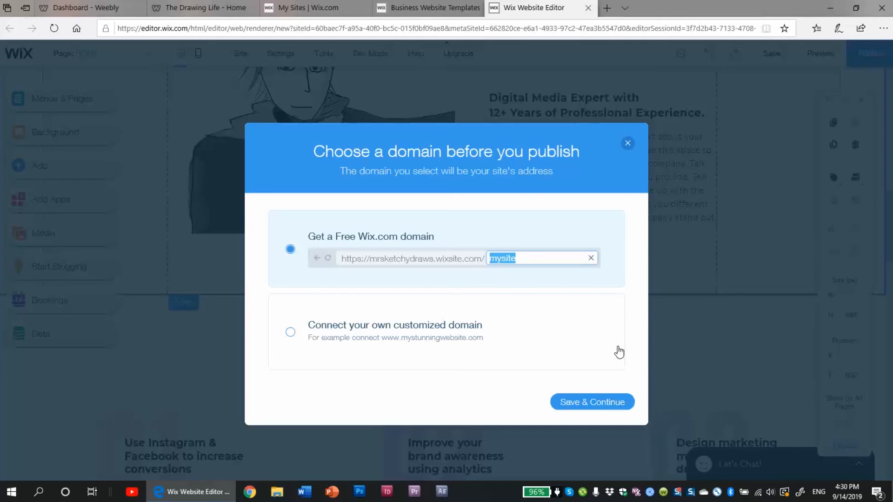
{"action": "left_click", "coordinate": [511, 283]}
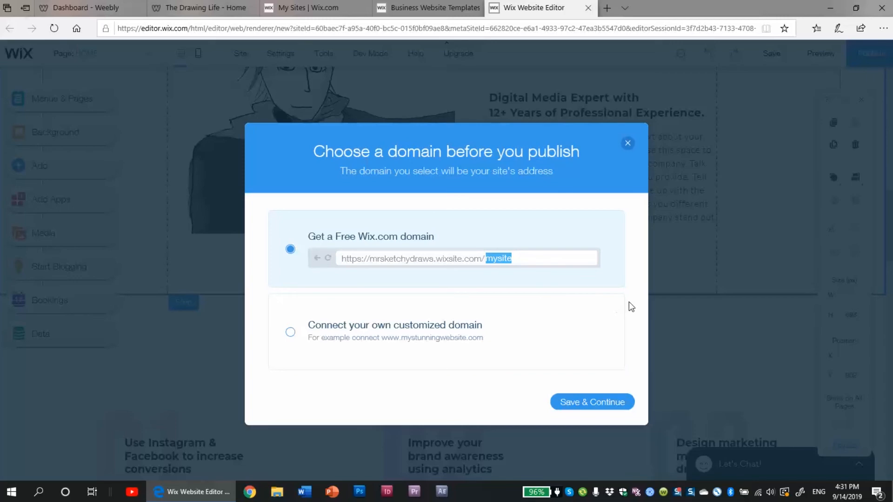
{"action": "left_click", "coordinate": [623, 143]}
{"action": "scroll", "coordinate": [644, 265], "scroll_direction": "up", "scroll_amount": 5}
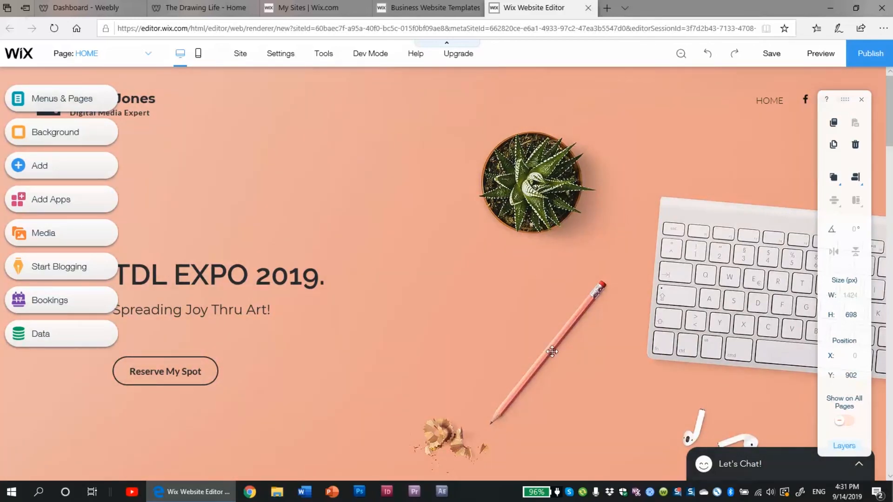
{"action": "left_click", "coordinate": [357, 335]}
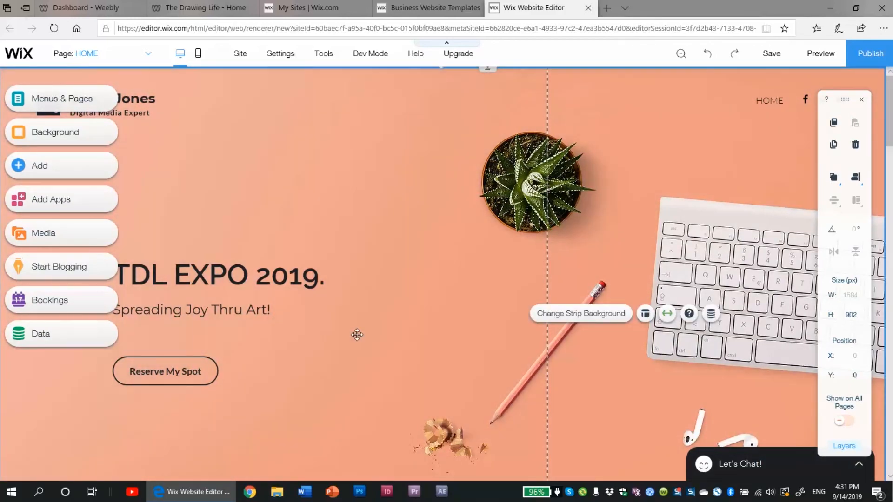
{"action": "scroll", "coordinate": [357, 334], "scroll_direction": "down", "scroll_amount": 5}
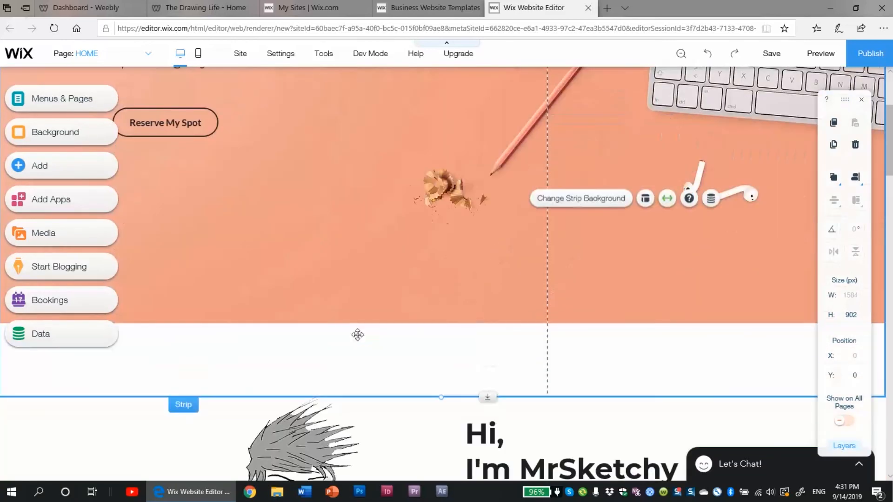
{"action": "scroll", "coordinate": [358, 335], "scroll_direction": "up", "scroll_amount": 5}
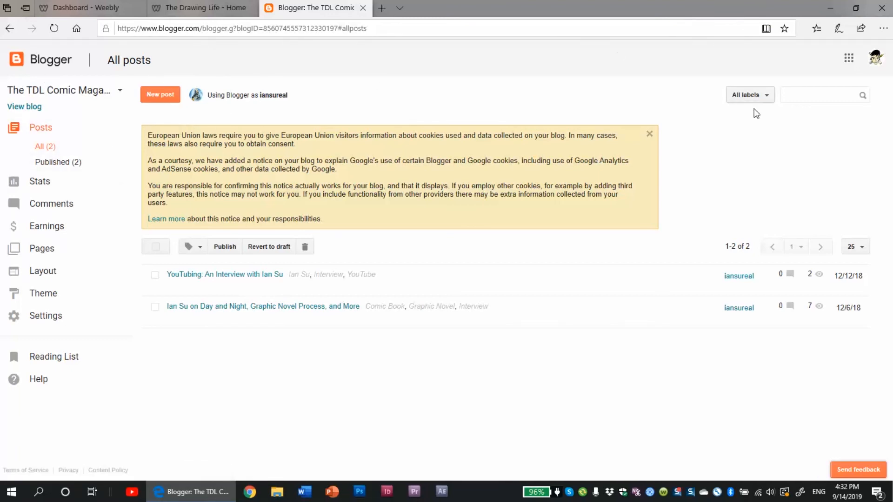
Step: In Blogger, examine the pages list and the gadget layout of The TDL Comic Magazine blog
{"action": "left_click", "coordinate": [47, 248]}
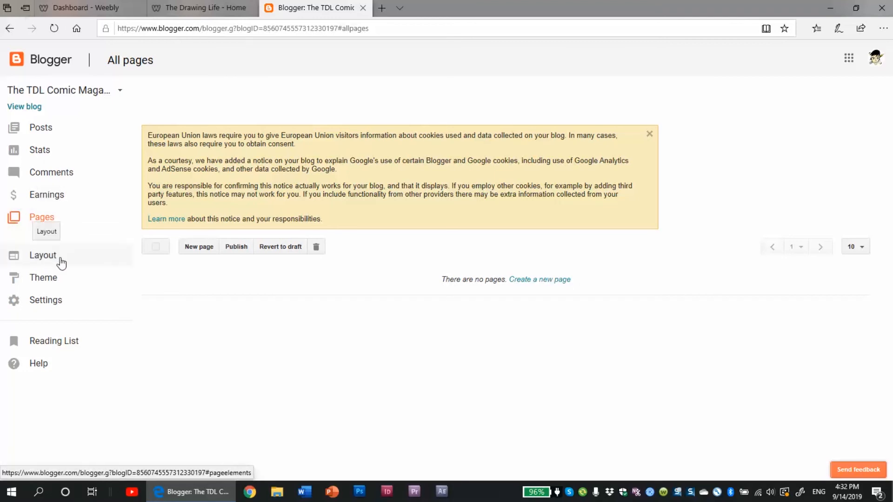
{"action": "left_click", "coordinate": [45, 256]}
{"action": "scroll", "coordinate": [267, 255], "scroll_direction": "down", "scroll_amount": 6}
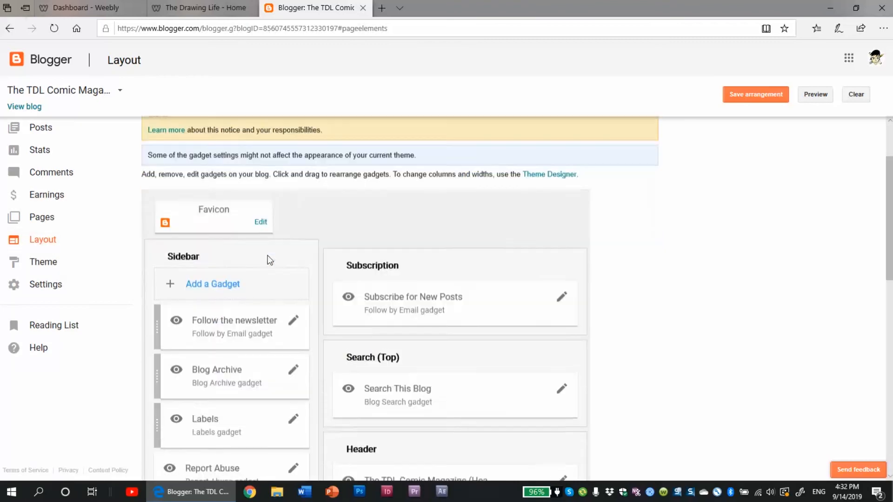
{"action": "scroll", "coordinate": [265, 253], "scroll_direction": "up", "scroll_amount": 5}
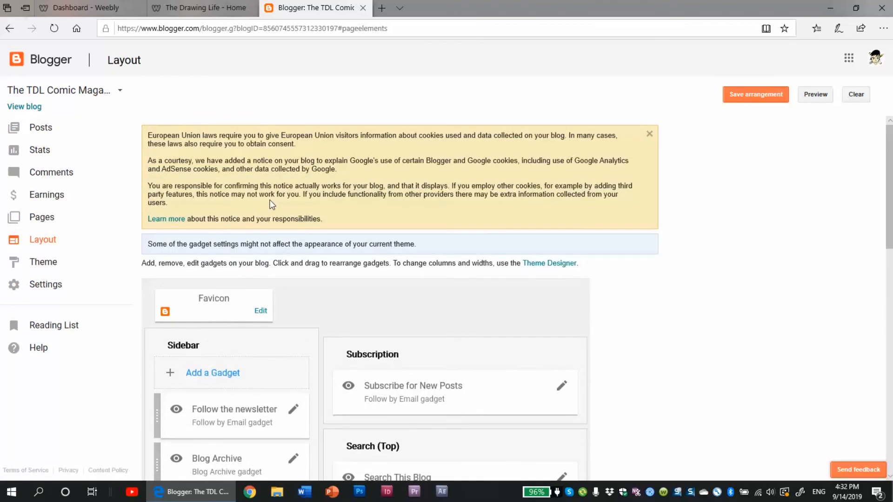
{"action": "scroll", "coordinate": [511, 146], "scroll_direction": "down", "scroll_amount": 3}
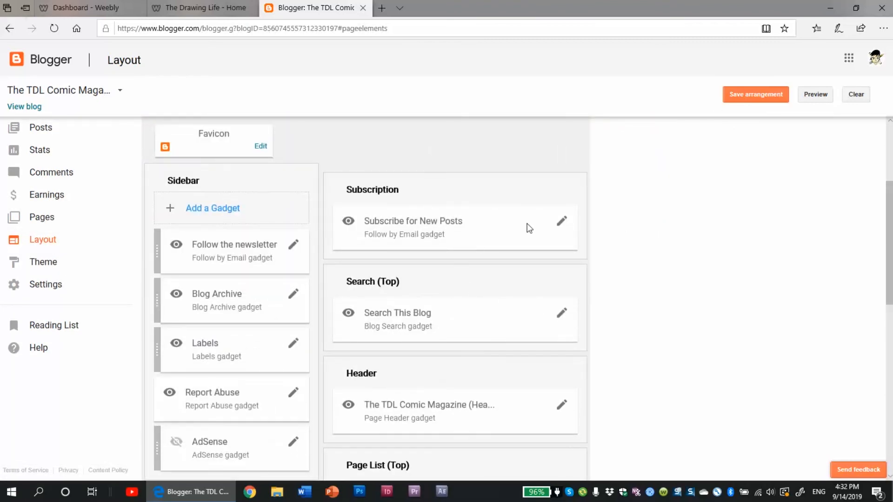
Step: Preview The TDL Comic Magazine blog with its current layout and look through the page from header to posts
{"action": "left_click", "coordinate": [819, 95]}
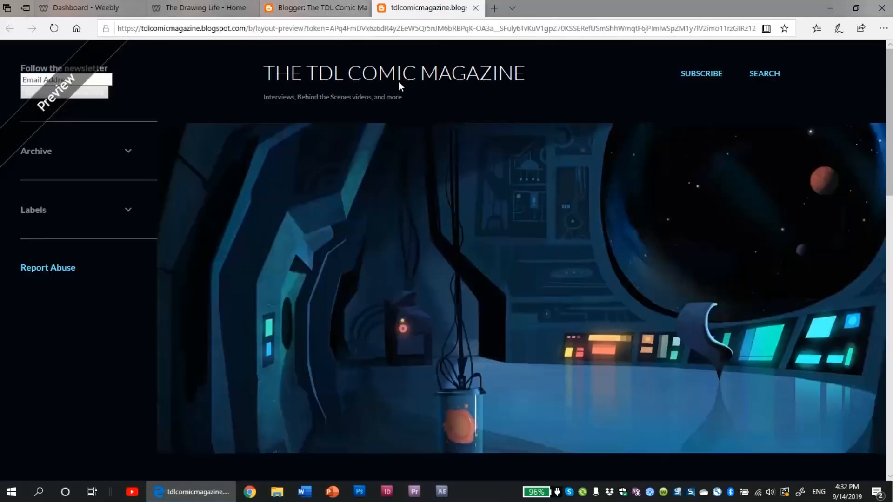
{"action": "scroll", "coordinate": [426, 138], "scroll_direction": "down", "scroll_amount": 2}
{"action": "scroll", "coordinate": [428, 141], "scroll_direction": "up", "scroll_amount": 2}
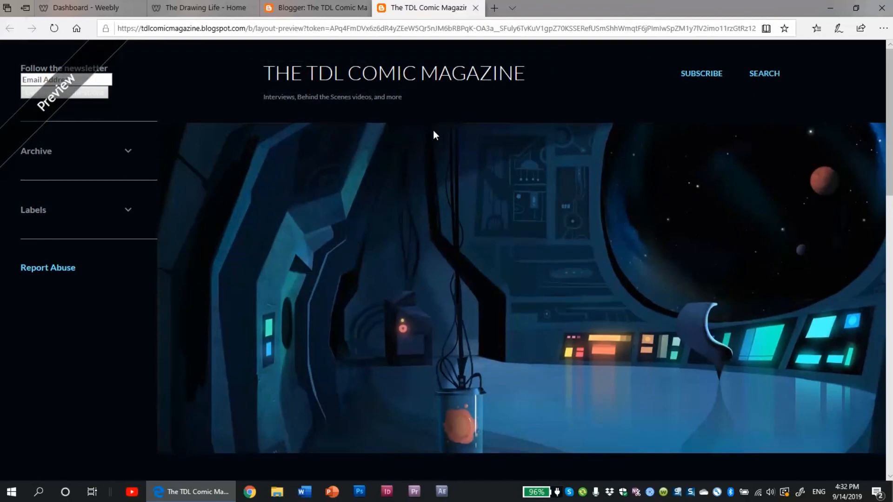
{"action": "scroll", "coordinate": [428, 134], "scroll_direction": "down", "scroll_amount": 10}
{"action": "scroll", "coordinate": [450, 132], "scroll_direction": "up", "scroll_amount": 10}
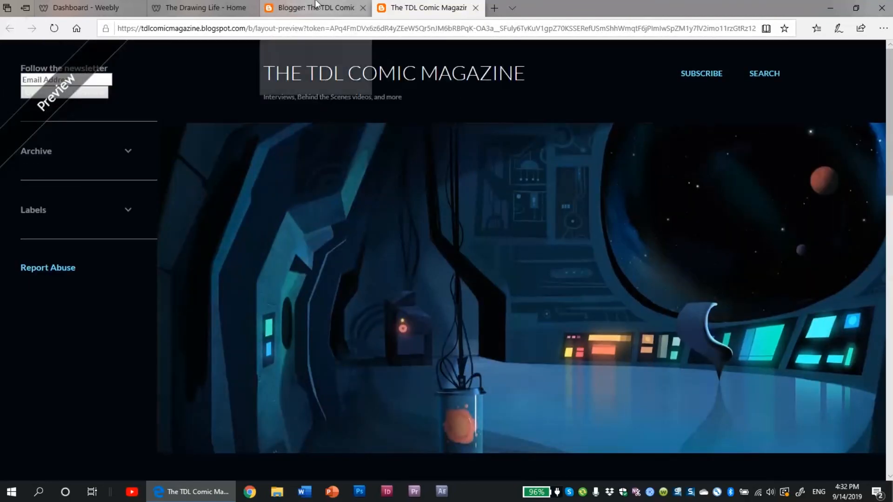
Step: Compare the Blogger layout settings with the preview, examining the preview's header image, featured post and latest posts
{"action": "left_click", "coordinate": [316, 5]}
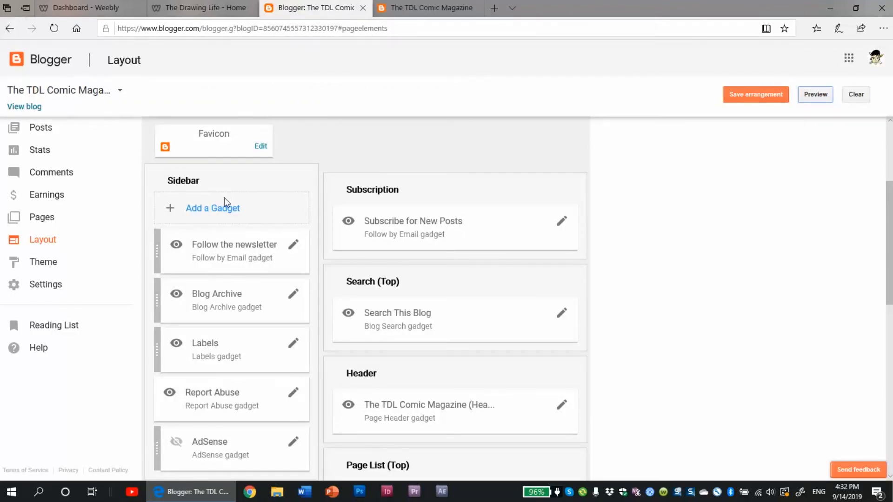
{"action": "left_click", "coordinate": [381, 11]}
{"action": "left_click", "coordinate": [316, 8]}
{"action": "scroll", "coordinate": [588, 297], "scroll_direction": "up", "scroll_amount": 3}
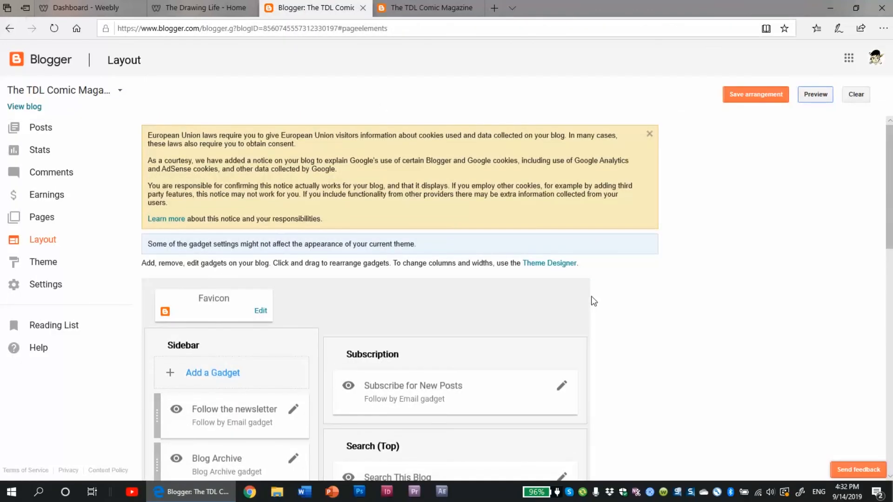
{"action": "left_click", "coordinate": [458, 5]}
{"action": "scroll", "coordinate": [514, 180], "scroll_direction": "down", "scroll_amount": 10}
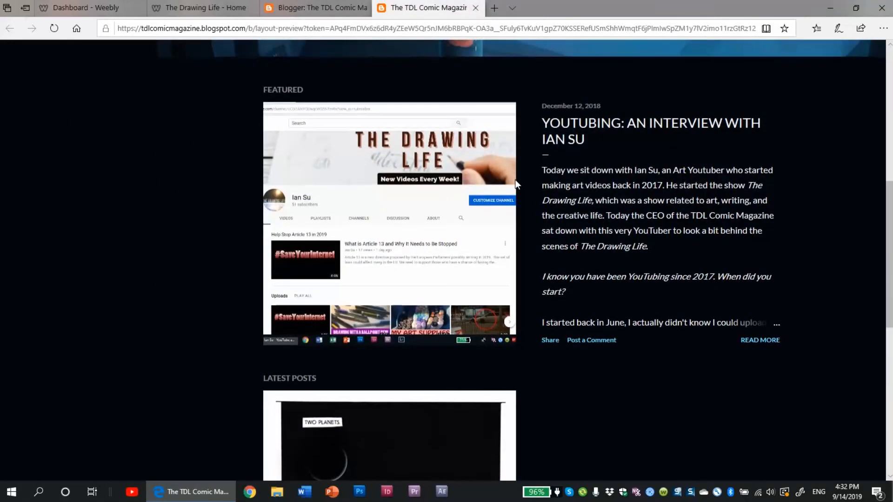
{"action": "scroll", "coordinate": [524, 195], "scroll_direction": "up", "scroll_amount": 7}
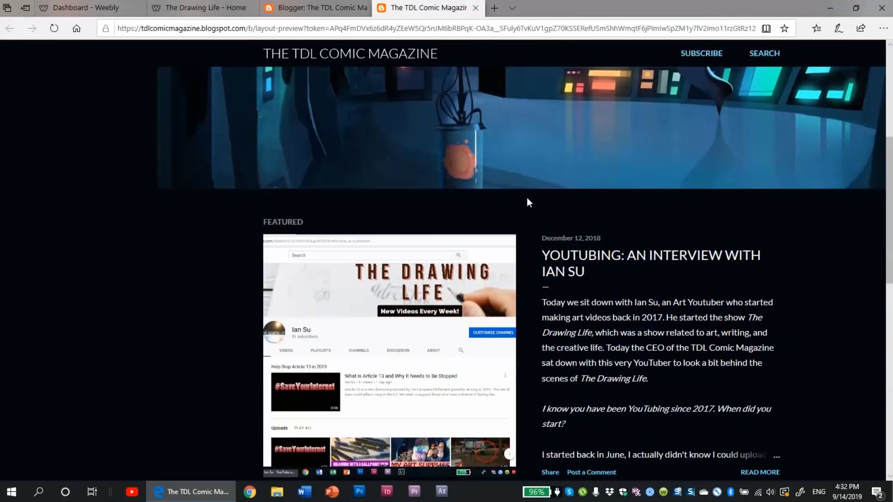
{"action": "scroll", "coordinate": [515, 176], "scroll_direction": "up", "scroll_amount": 5}
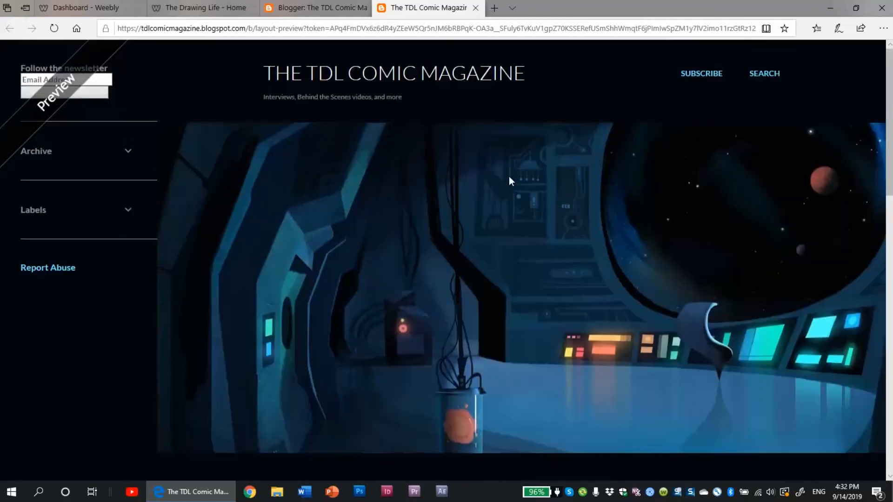
{"action": "scroll", "coordinate": [509, 177], "scroll_direction": "down", "scroll_amount": 7}
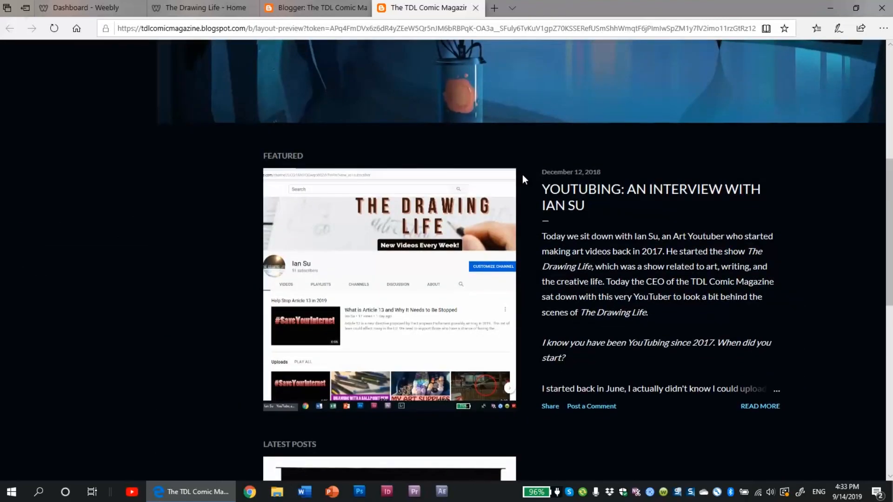
{"action": "scroll", "coordinate": [522, 175], "scroll_direction": "down", "scroll_amount": 5}
{"action": "scroll", "coordinate": [522, 176], "scroll_direction": "up", "scroll_amount": 11}
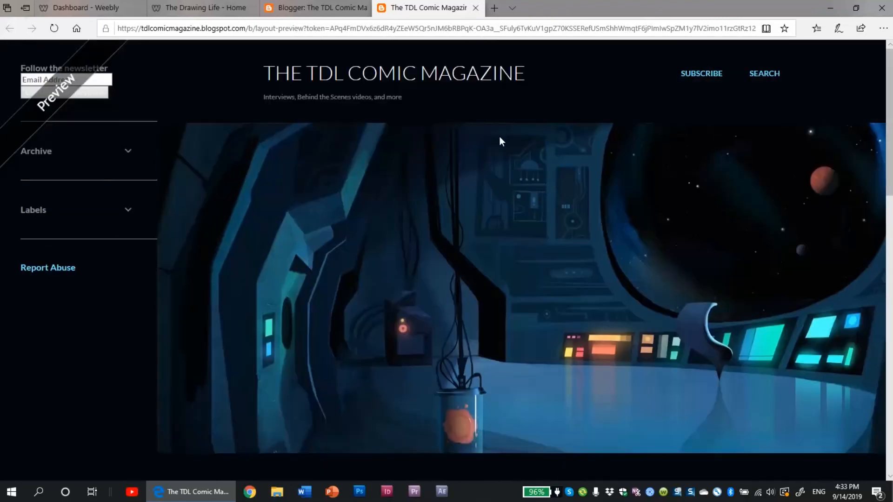
Step: Examine the sidebar and page gadgets in the layout editor alongside the corresponding areas of the blog preview
{"action": "left_click", "coordinate": [316, 8]}
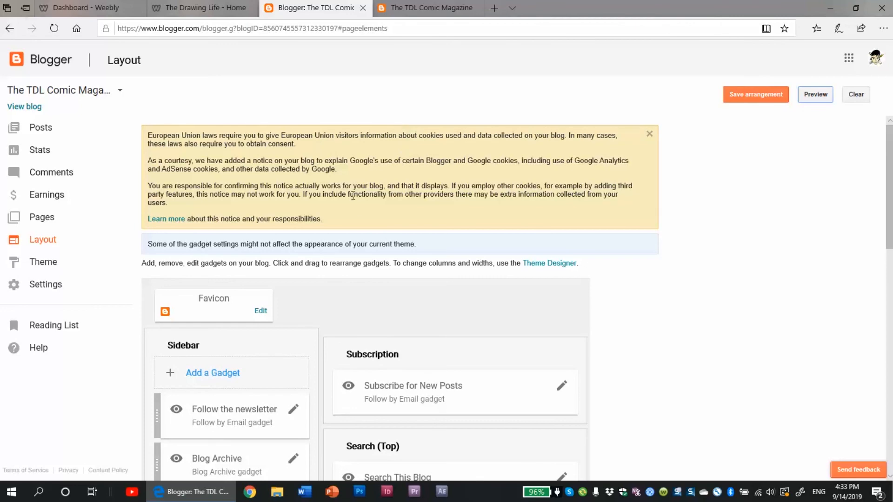
{"action": "scroll", "coordinate": [299, 233], "scroll_direction": "down", "scroll_amount": 5}
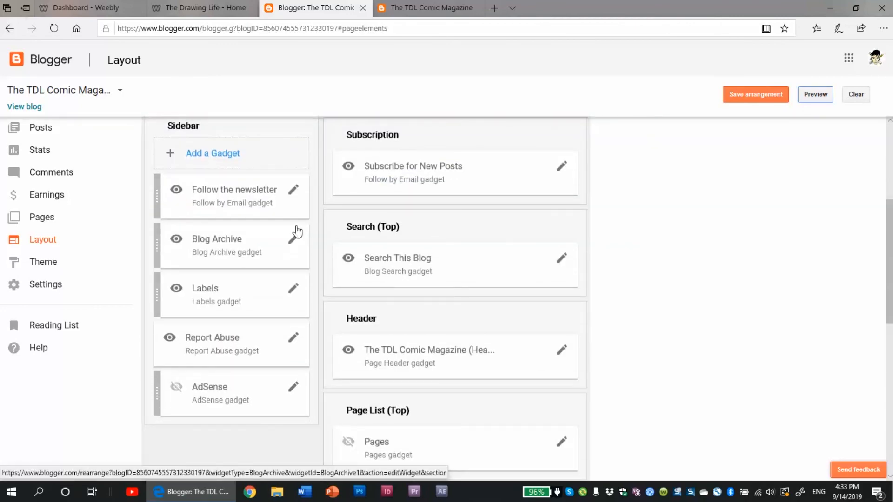
{"action": "left_click", "coordinate": [428, 8]}
{"action": "left_click", "coordinate": [295, 2]}
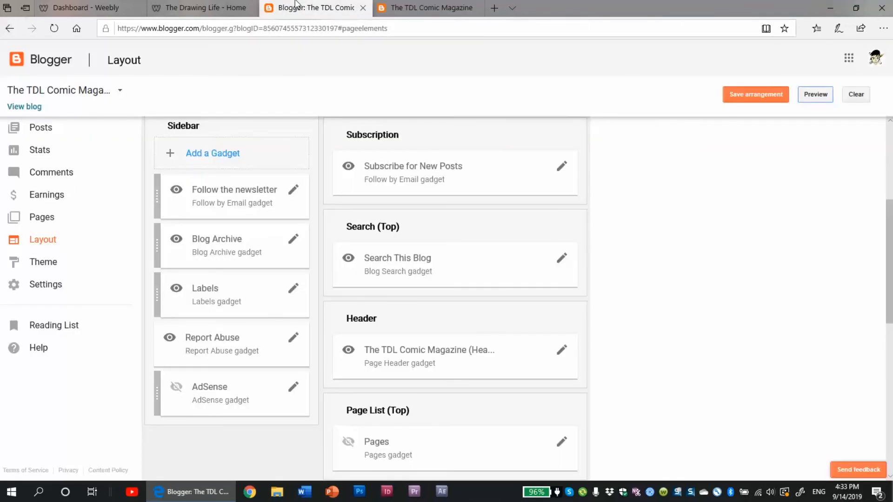
{"action": "left_click", "coordinate": [423, 4]}
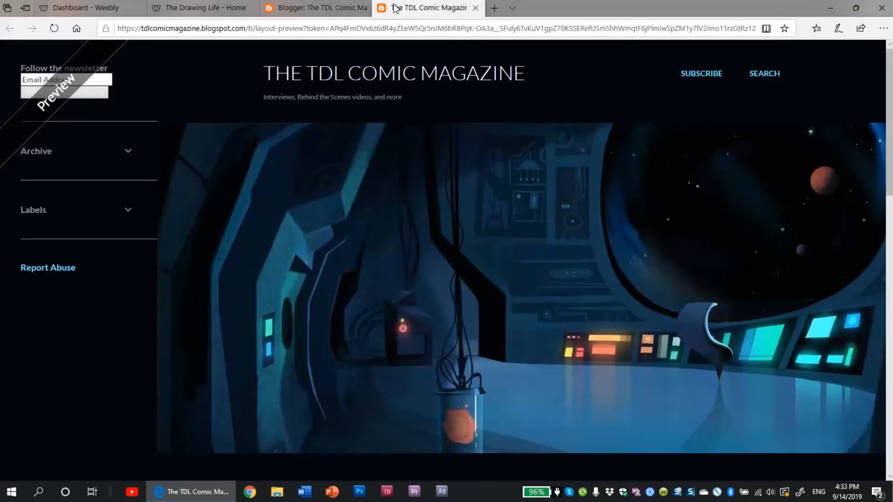
{"action": "scroll", "coordinate": [442, 203], "scroll_direction": "down", "scroll_amount": 6}
{"action": "scroll", "coordinate": [441, 203], "scroll_direction": "up", "scroll_amount": 6}
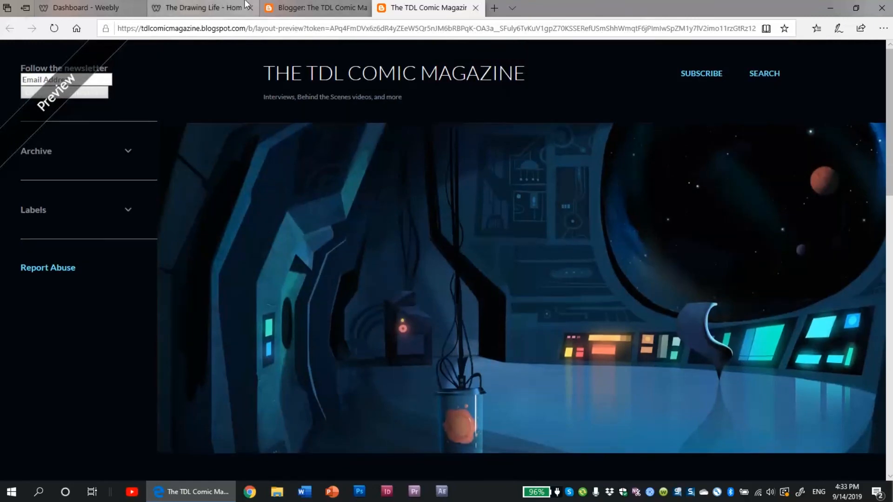
{"action": "left_click", "coordinate": [309, 6]}
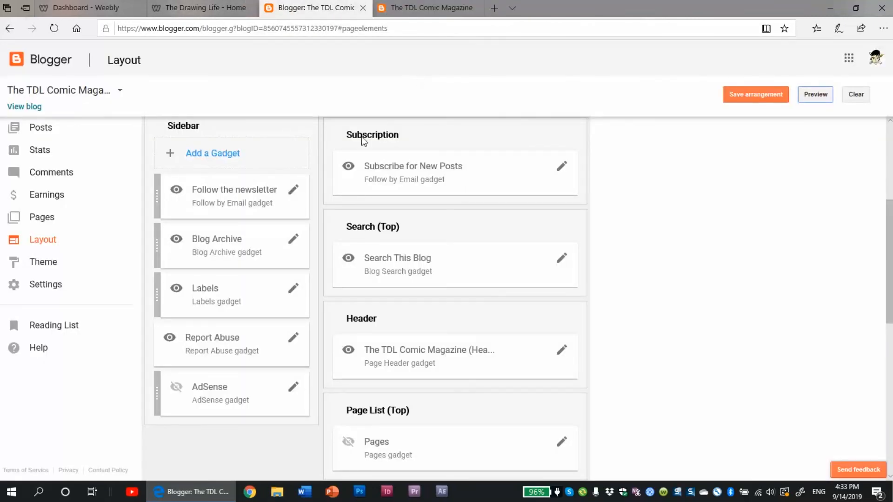
Step: Browse the blog's available themes, such as Contempo, Soho and Emporio, and revisit its layout and pages list
{"action": "left_click", "coordinate": [53, 261]}
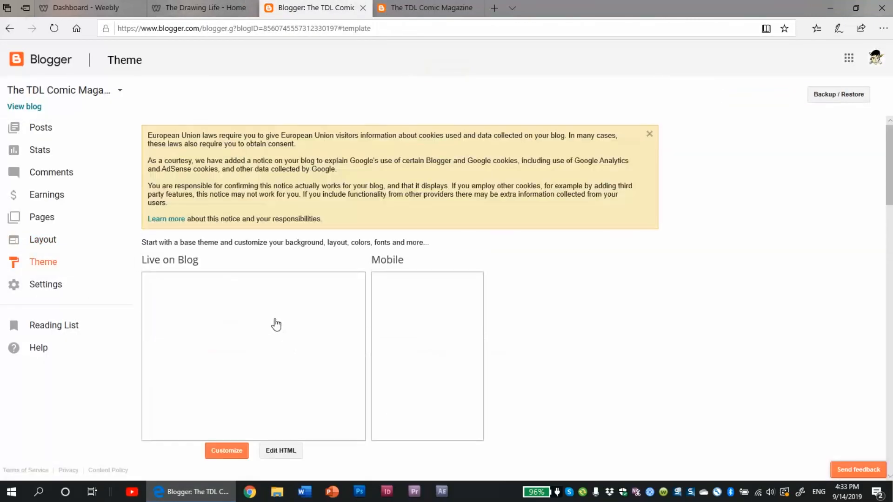
{"action": "scroll", "coordinate": [276, 324], "scroll_direction": "down", "scroll_amount": 7}
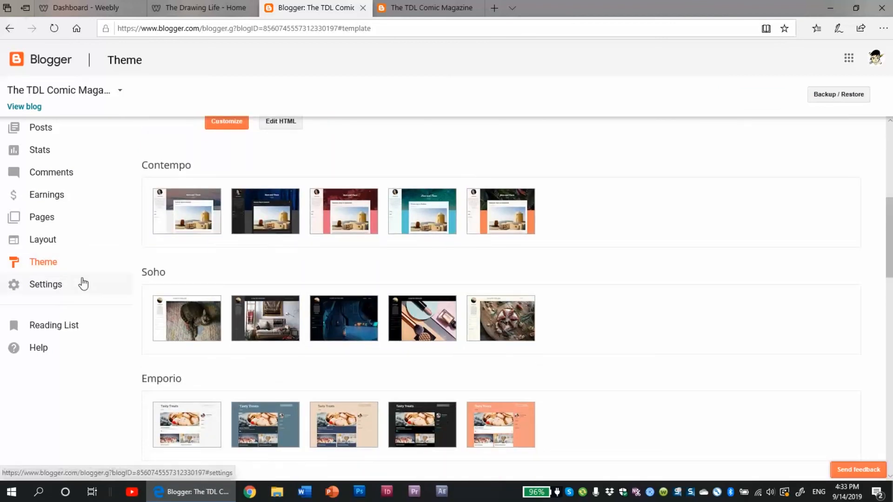
{"action": "left_click", "coordinate": [46, 239]}
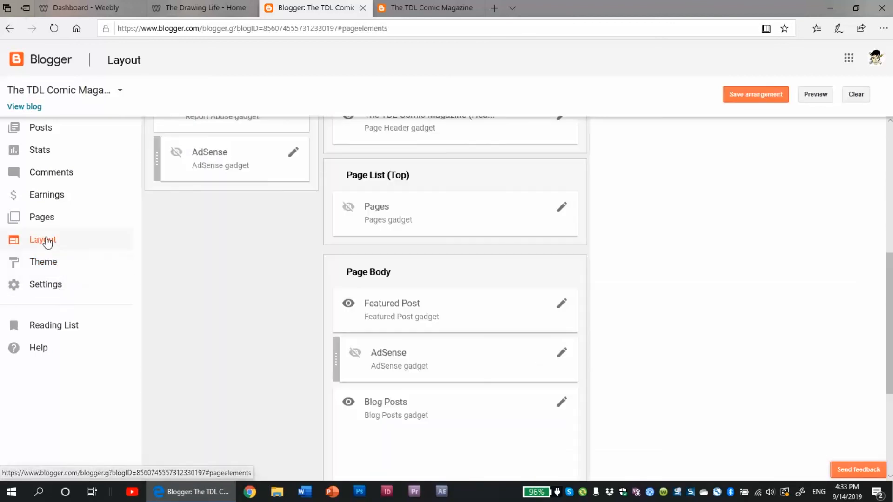
{"action": "left_click", "coordinate": [51, 218]}
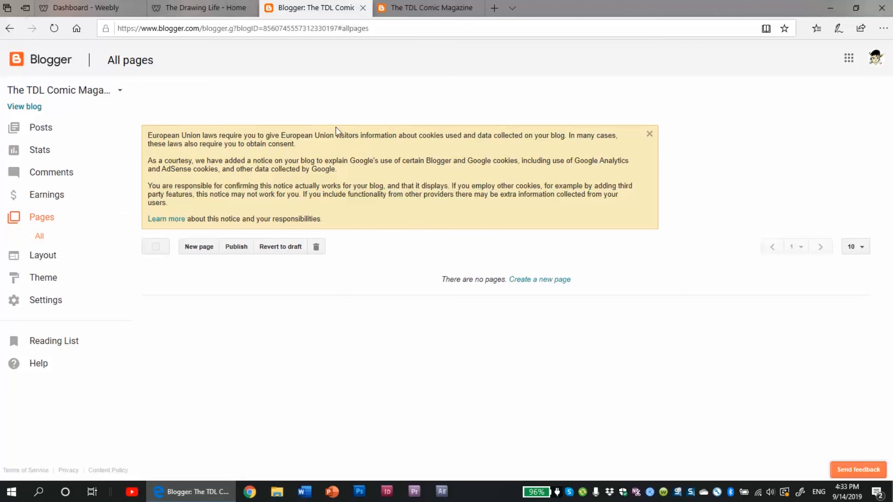
Step: Return to the Weebly dashboard and view the published home page of The Drawing Life
{"action": "left_click", "coordinate": [105, 8]}
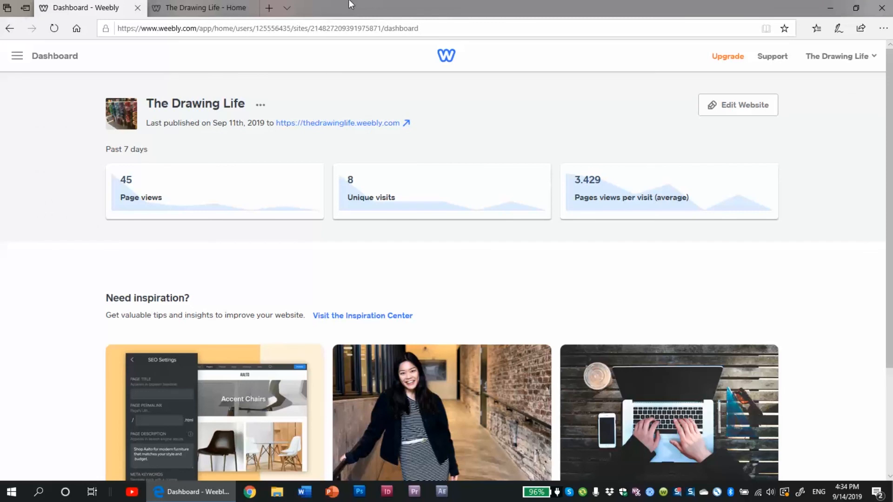
{"action": "left_click", "coordinate": [228, 5]}
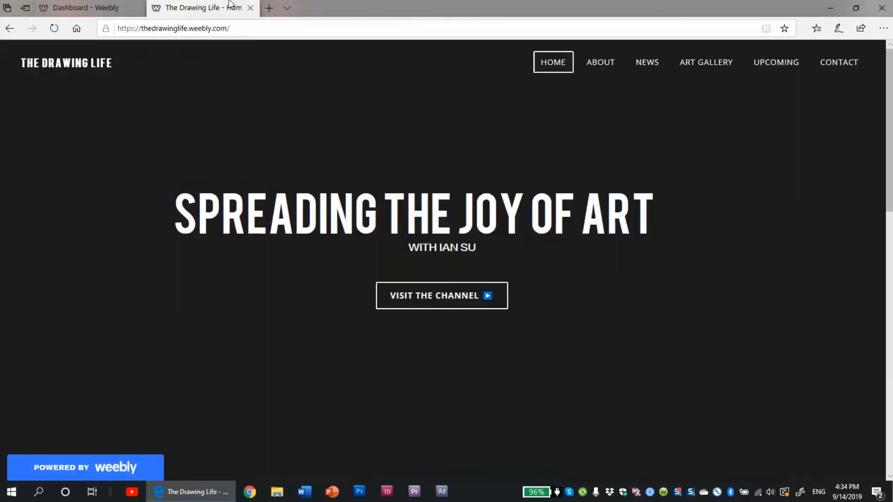